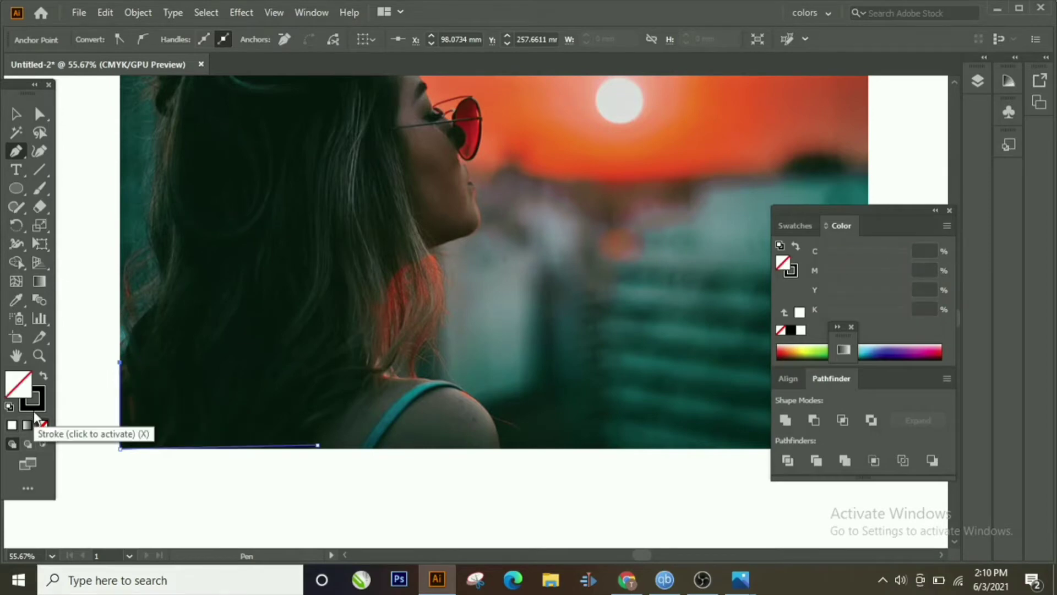
Step: Trace the back edge of the hair with the Pen tool from the photo's border up to beneath the bun, using a black stroke
{"action": "left_click", "coordinate": [33, 399]}
{"action": "left_click", "coordinate": [153, 306]}
{"action": "left_click_drag", "start_coordinate": [177, 302], "coordinate": [148, 245]}
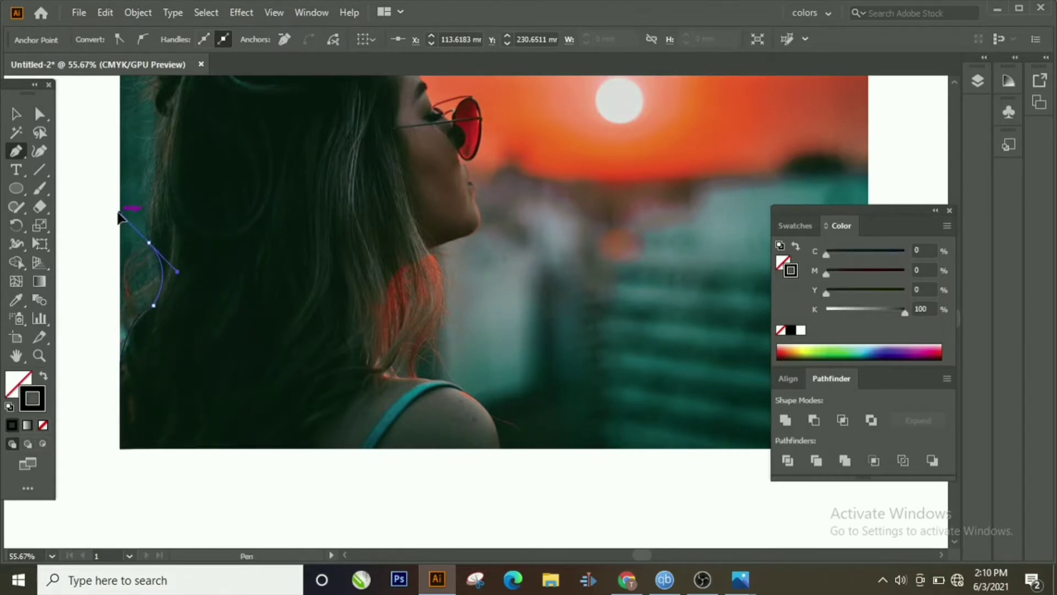
{"action": "scroll", "coordinate": [154, 237], "scroll_direction": "up", "scroll_amount": 5}
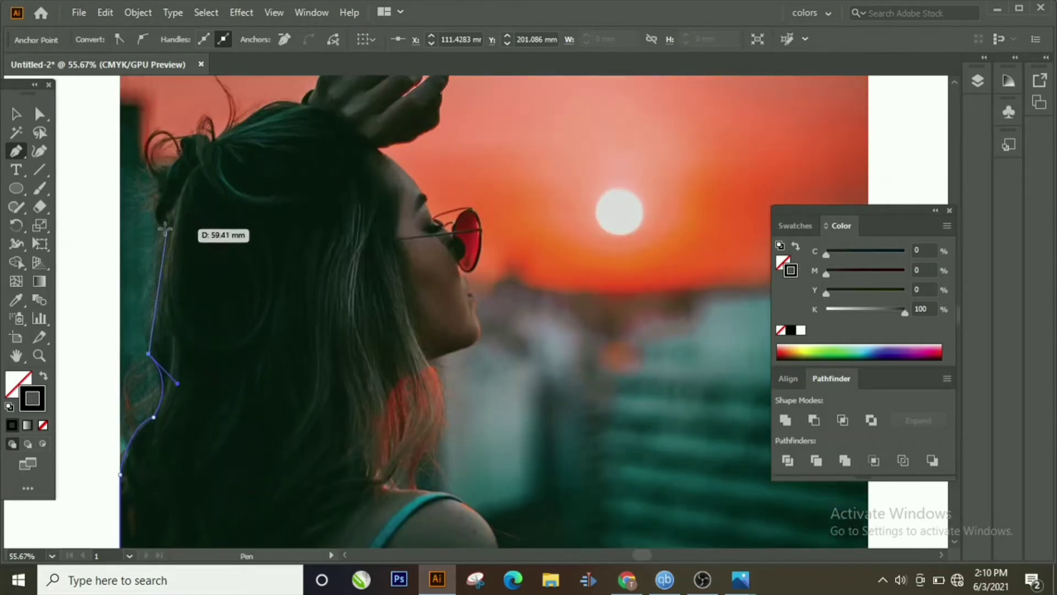
{"action": "left_click_drag", "start_coordinate": [158, 232], "coordinate": [186, 231]}
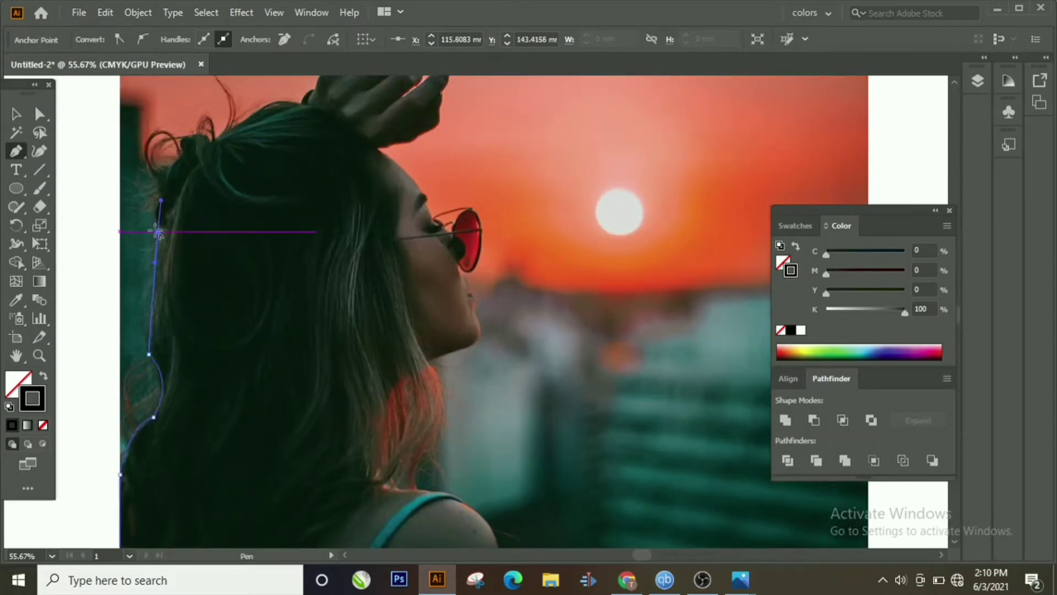
{"action": "key", "text": "ctrl+z"}
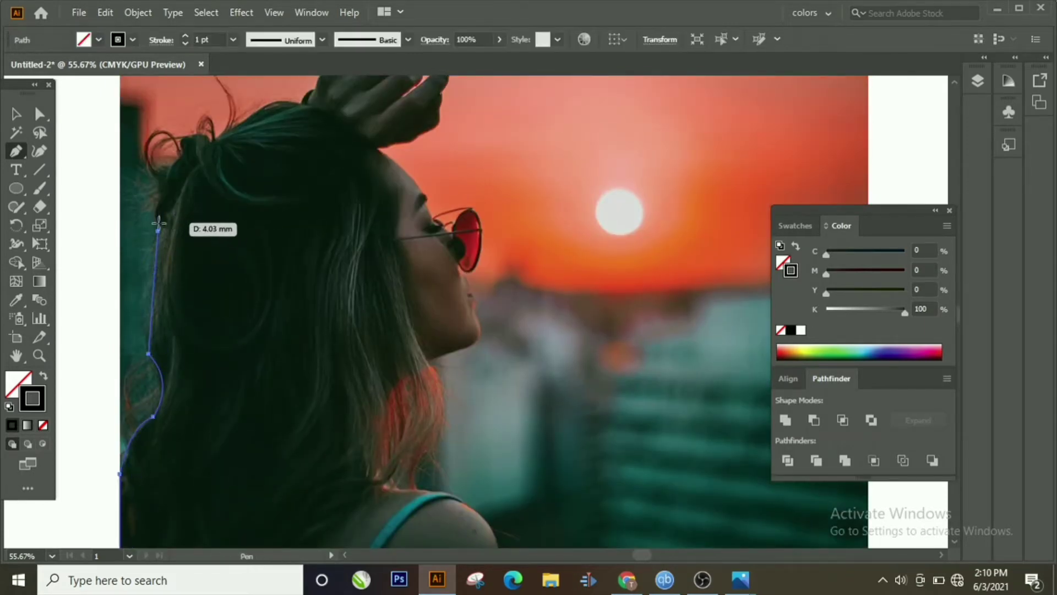
{"action": "left_click", "coordinate": [160, 232]}
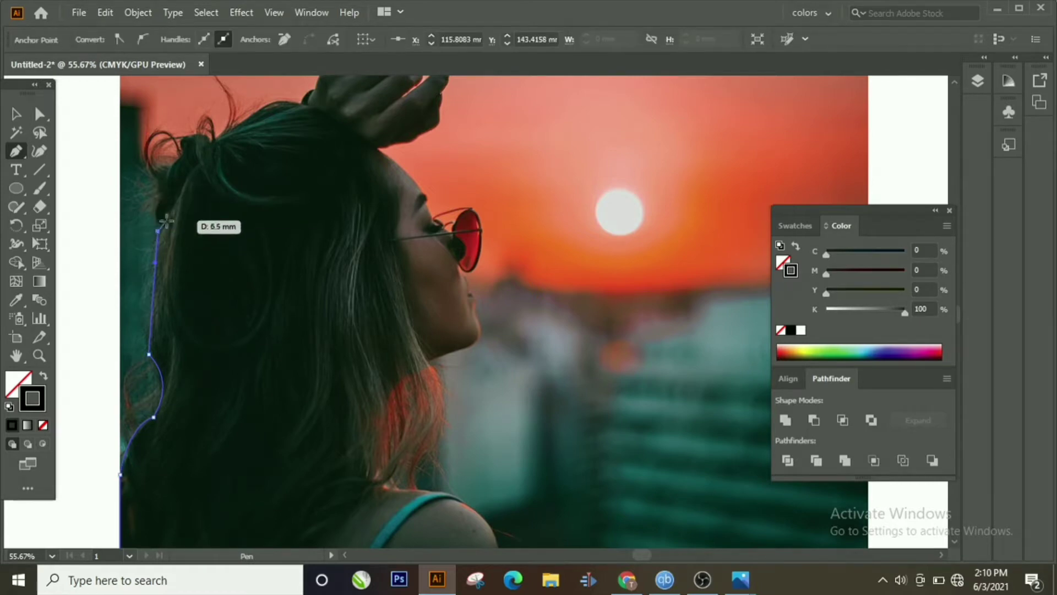
{"action": "left_click_drag", "start_coordinate": [159, 187], "coordinate": [184, 178]}
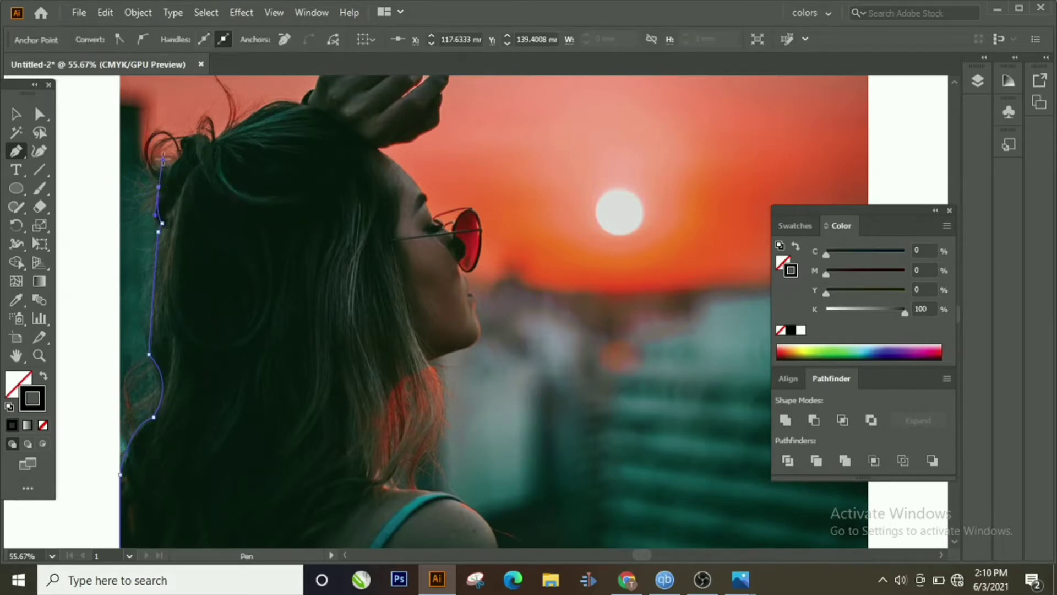
{"action": "left_click", "coordinate": [158, 188]}
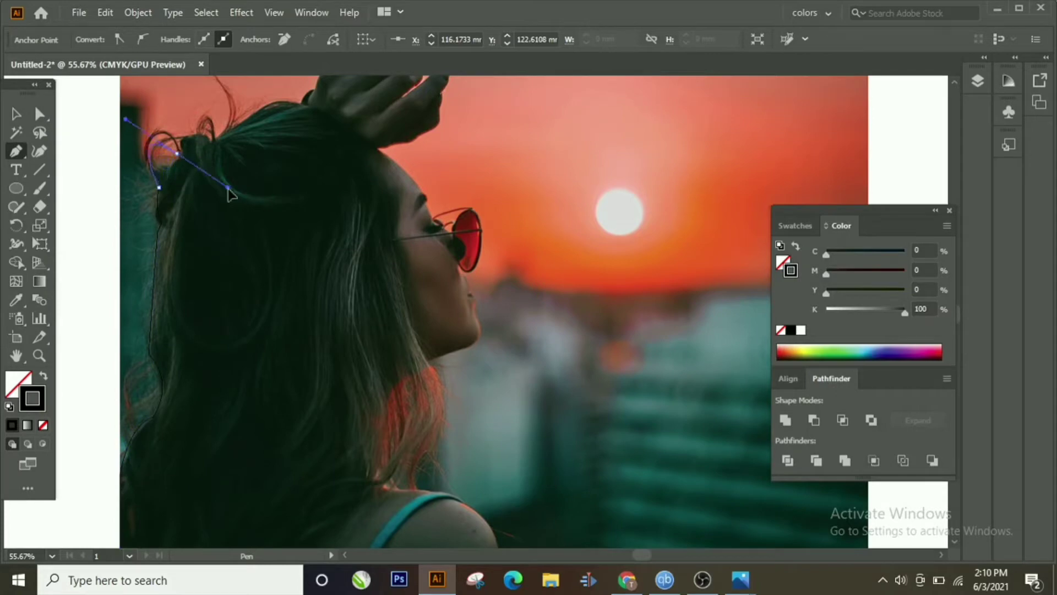
Step: Curve the hair outline around the loose looping curl behind the head and over the bun
{"action": "left_click_drag", "start_coordinate": [227, 188], "coordinate": [236, 217]}
{"action": "left_click_drag", "start_coordinate": [227, 175], "coordinate": [157, 193]}
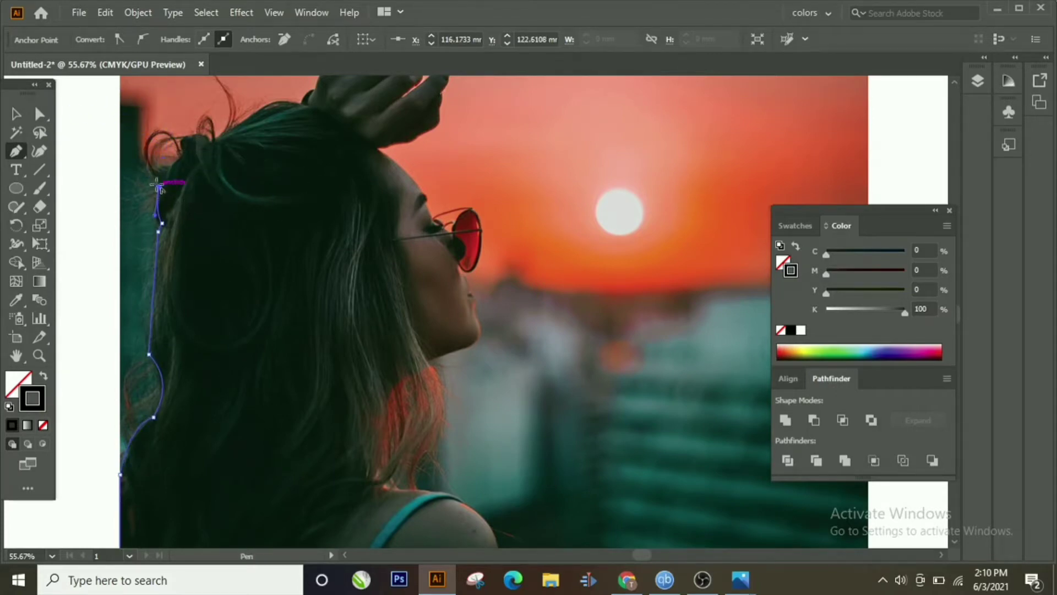
{"action": "left_click", "coordinate": [158, 187]}
{"action": "left_click", "coordinate": [180, 150]}
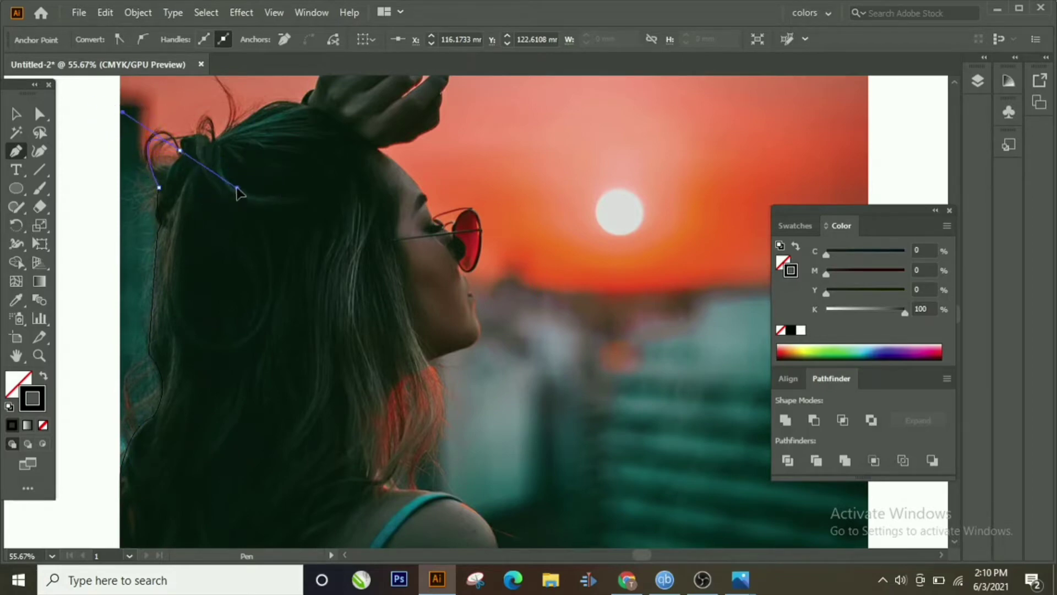
{"action": "left_click_drag", "start_coordinate": [237, 189], "coordinate": [236, 188]}
{"action": "left_click", "coordinate": [180, 150]}
{"action": "left_click", "coordinate": [213, 139]}
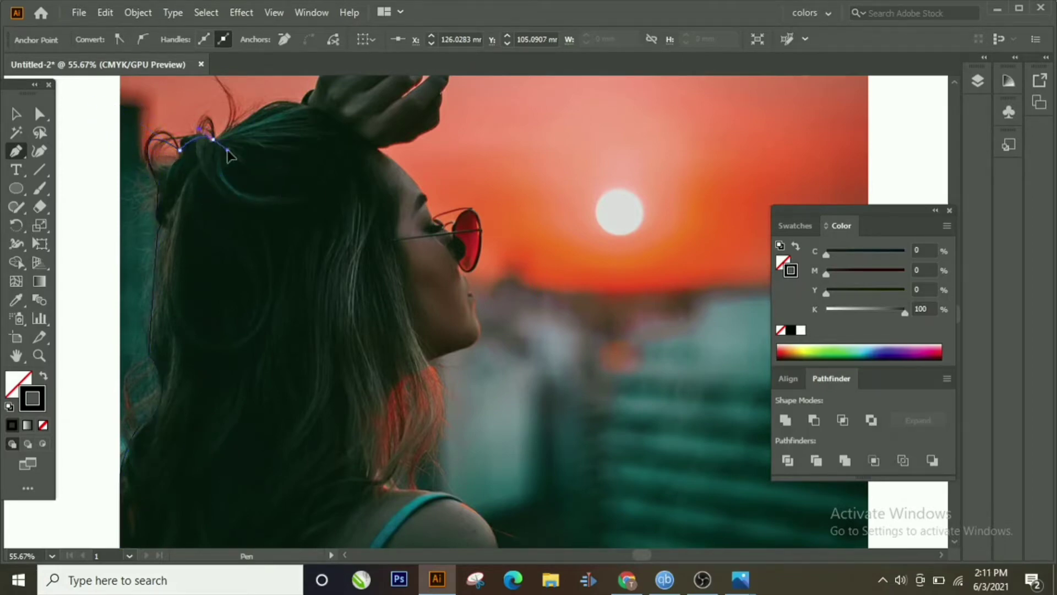
{"action": "left_click_drag", "start_coordinate": [232, 159], "coordinate": [248, 156]}
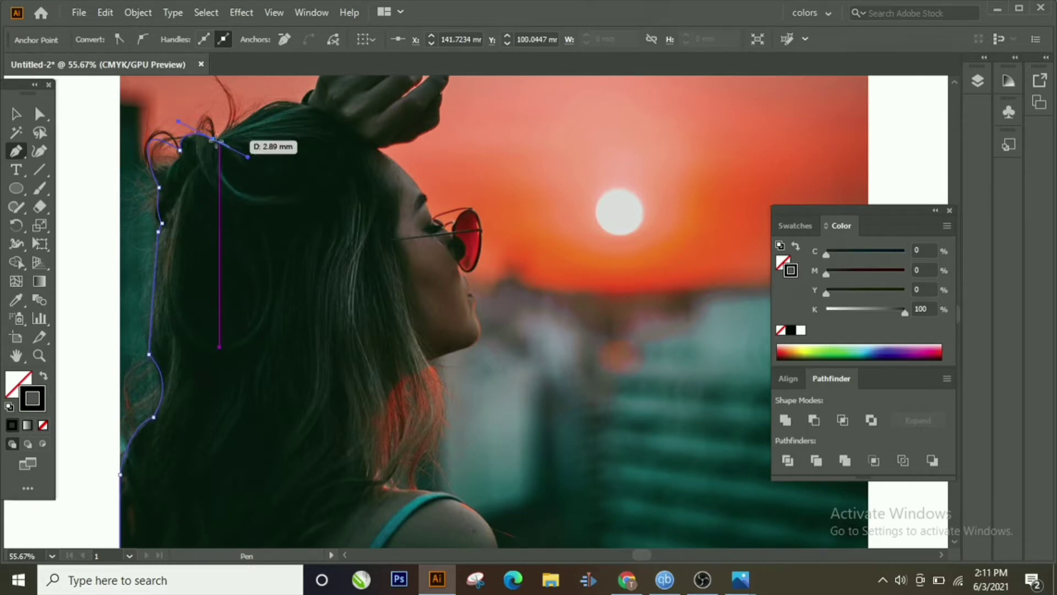
Step: Outline the stray strand rising above the head and bring the path back down to the hair
{"action": "left_click", "coordinate": [213, 139]}
{"action": "scroll", "coordinate": [226, 95], "scroll_direction": "up", "scroll_amount": 2}
{"action": "left_click_drag", "start_coordinate": [210, 124], "coordinate": [159, 132]}
{"action": "scroll", "coordinate": [171, 132], "scroll_direction": "up", "scroll_amount": 3}
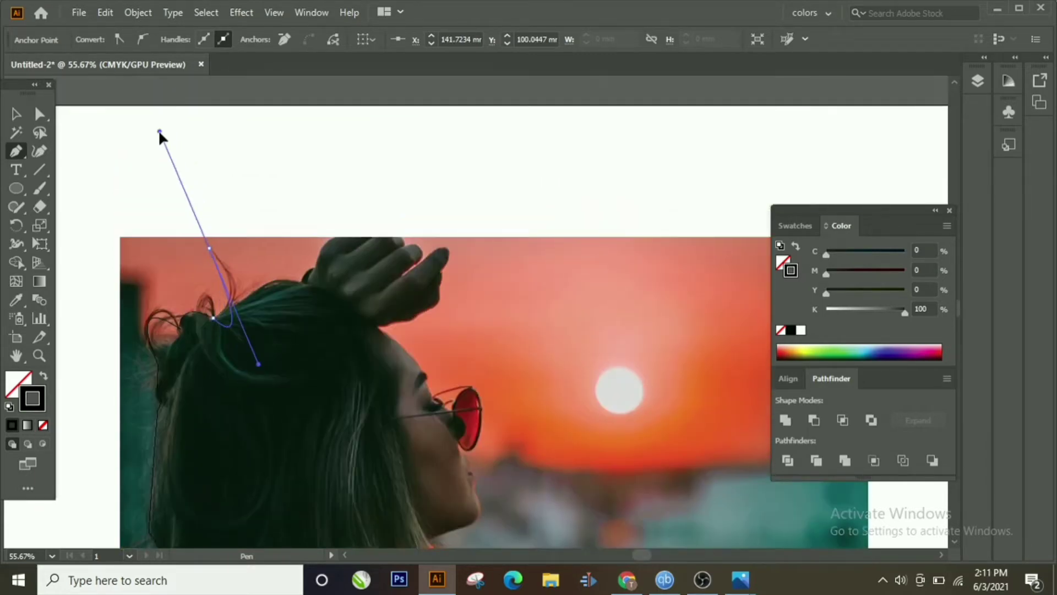
{"action": "left_click", "coordinate": [209, 249]}
{"action": "left_click", "coordinate": [233, 306]}
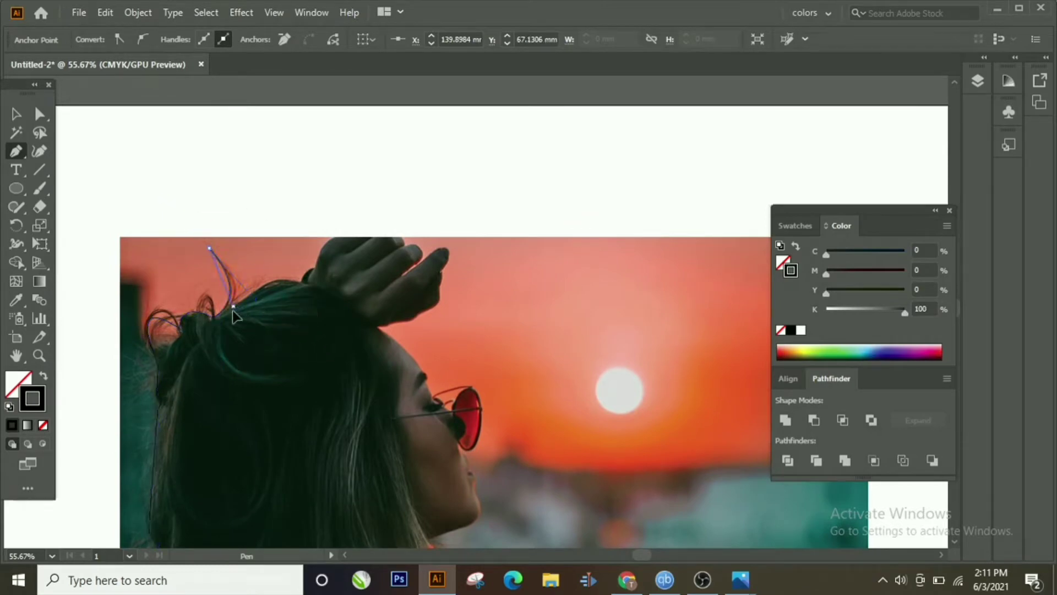
{"action": "left_click_drag", "start_coordinate": [219, 352], "coordinate": [223, 351]}
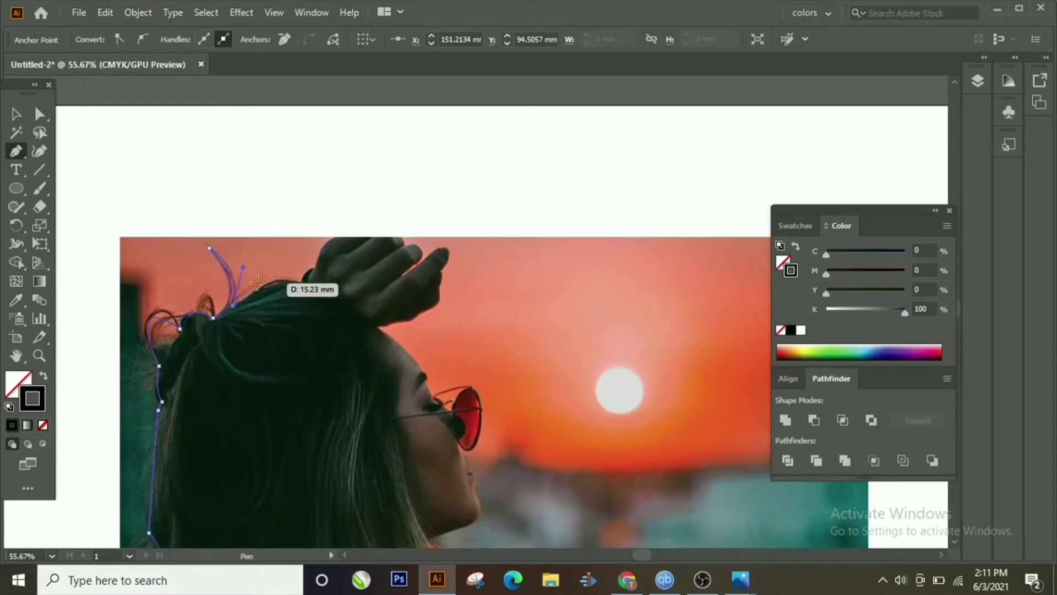
Step: Continue the hair outline over the crown to the point where the hand meets the forehead
{"action": "left_click_drag", "start_coordinate": [300, 284], "coordinate": [328, 296]}
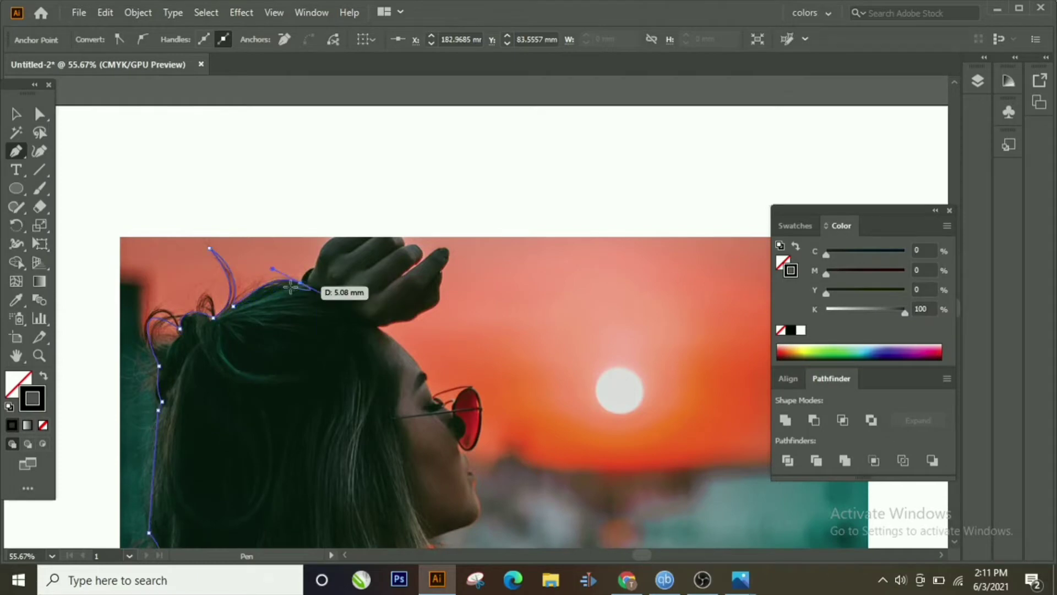
{"action": "scroll", "coordinate": [305, 285], "scroll_direction": "down", "scroll_amount": 2}
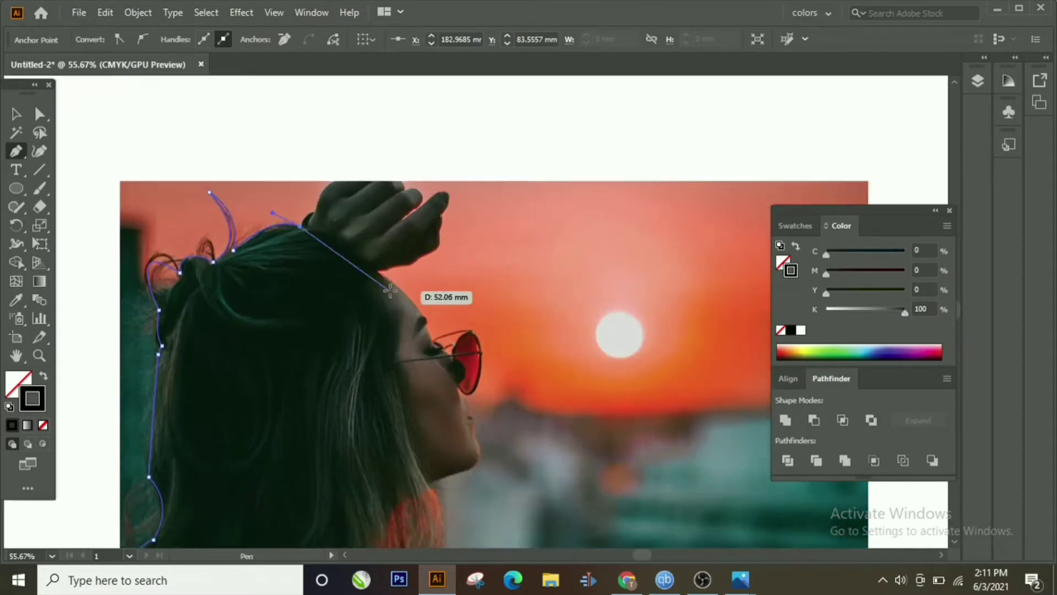
{"action": "left_click", "coordinate": [373, 266]}
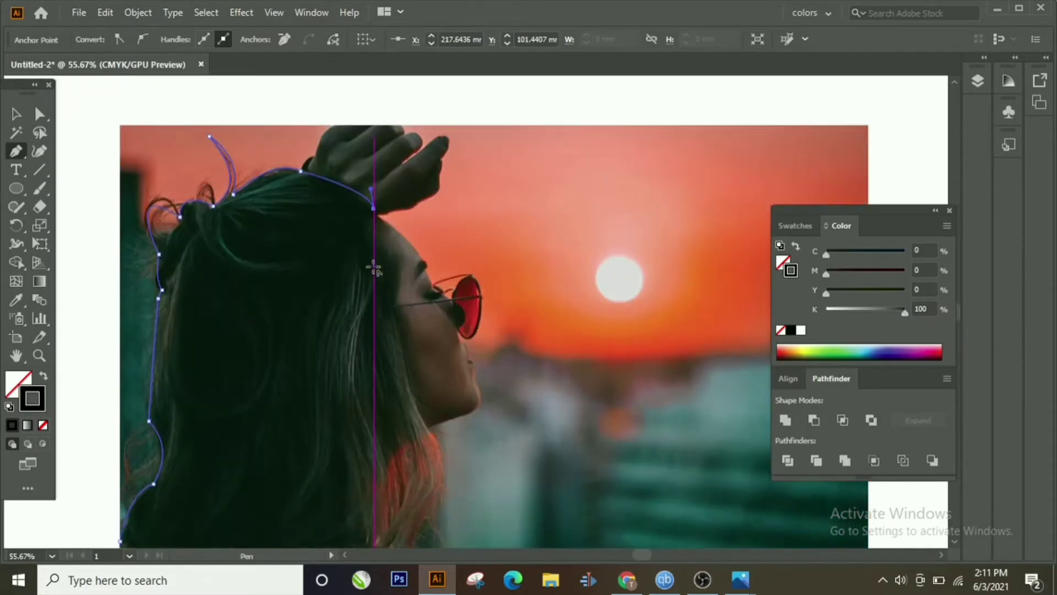
{"action": "scroll", "coordinate": [386, 275], "scroll_direction": "down", "scroll_amount": 2}
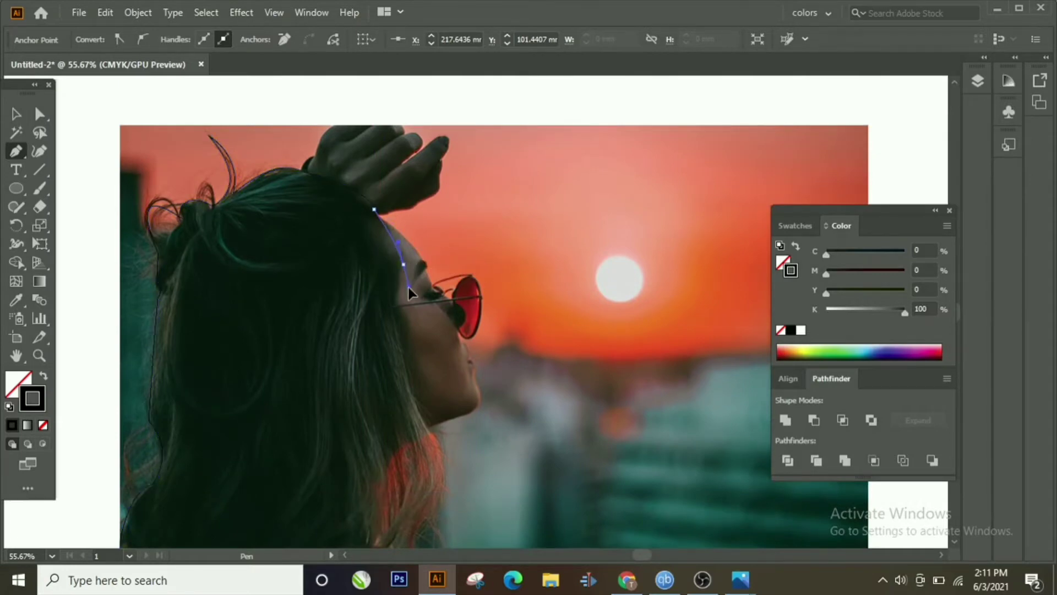
Step: Trace the hairline from the forehead past the temple and along the cheek toward the jaw
{"action": "left_click", "coordinate": [407, 286]}
{"action": "scroll", "coordinate": [408, 286], "scroll_direction": "down", "scroll_amount": 2}
{"action": "left_click", "coordinate": [404, 208]}
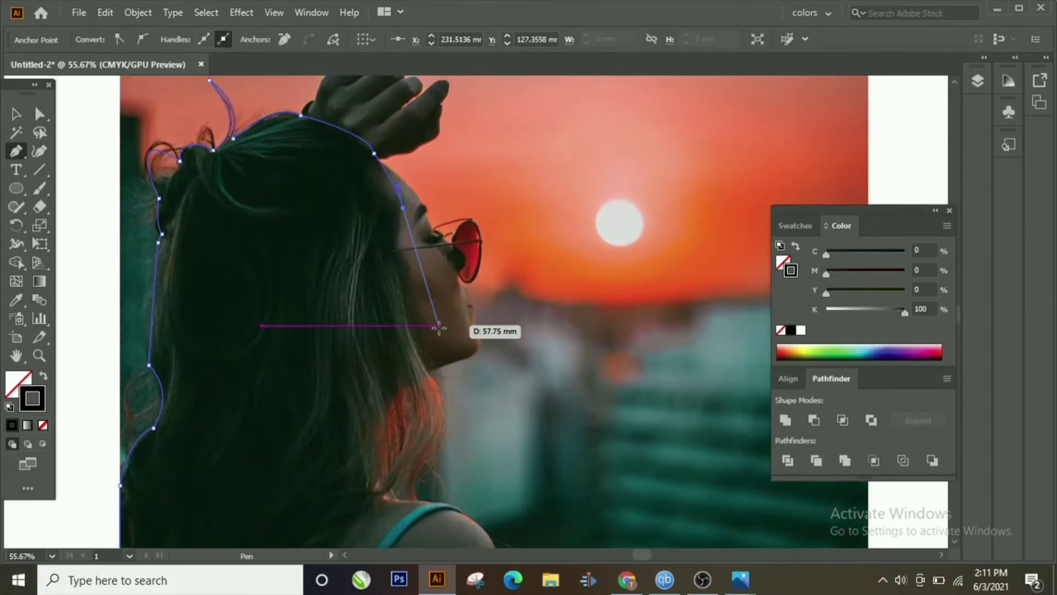
{"action": "left_click", "coordinate": [394, 241]}
{"action": "scroll", "coordinate": [429, 287], "scroll_direction": "down", "scroll_amount": 2}
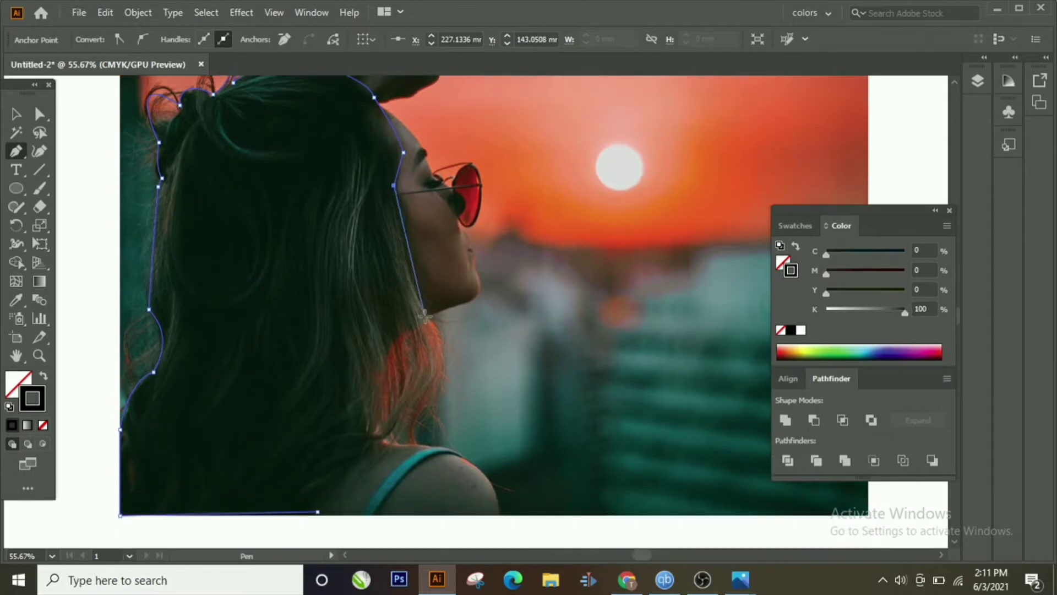
{"action": "left_click", "coordinate": [409, 284]}
Step: Trace the front lock over the neck to the shoulder and close the hair outline at its starting point
{"action": "left_click", "coordinate": [425, 408]}
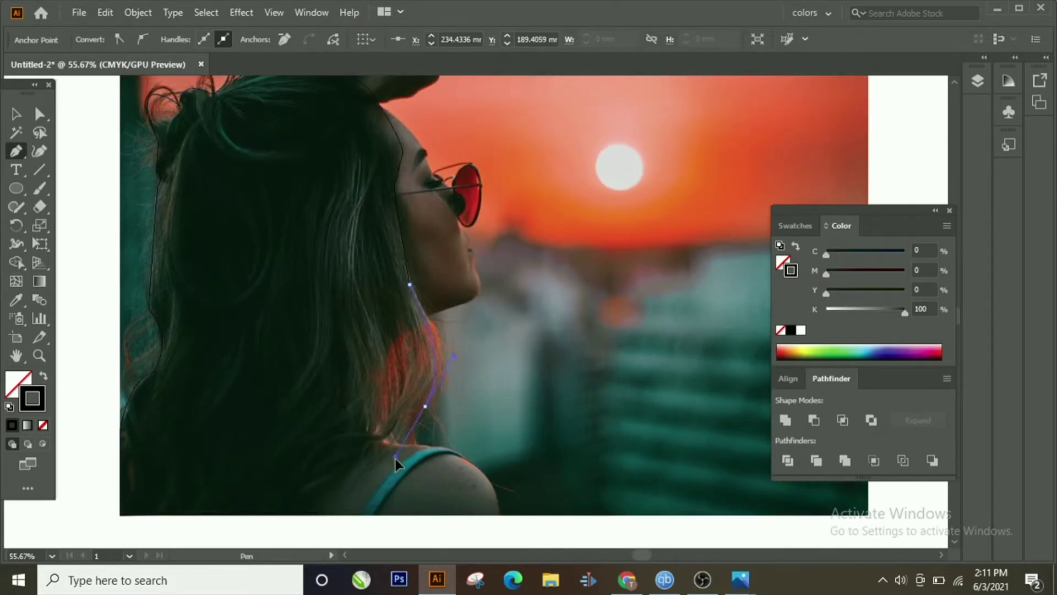
{"action": "scroll", "coordinate": [386, 440], "scroll_direction": "down", "scroll_amount": 2}
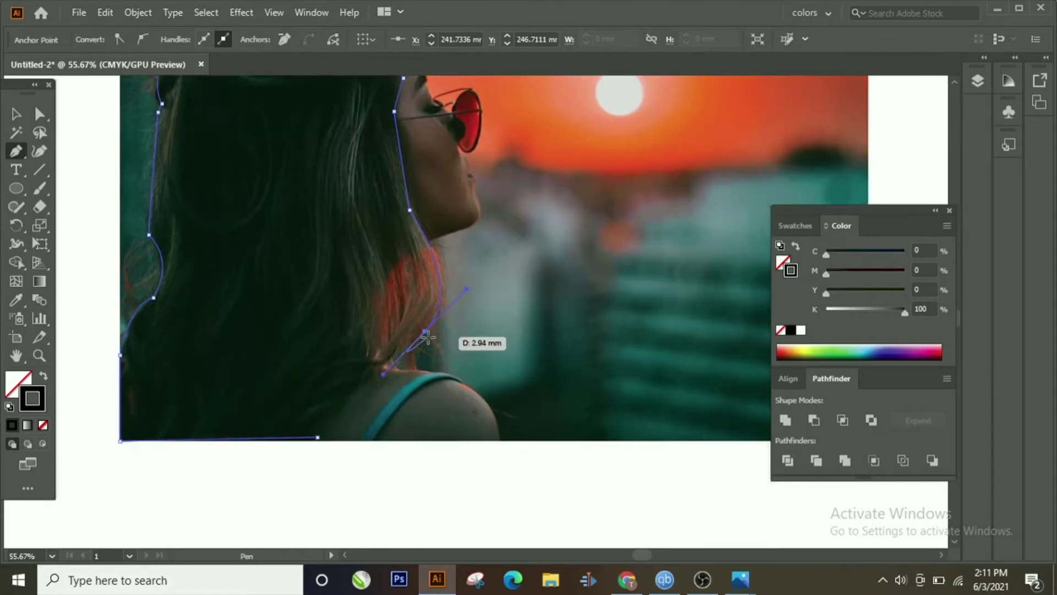
{"action": "left_click_drag", "start_coordinate": [419, 342], "coordinate": [370, 396]}
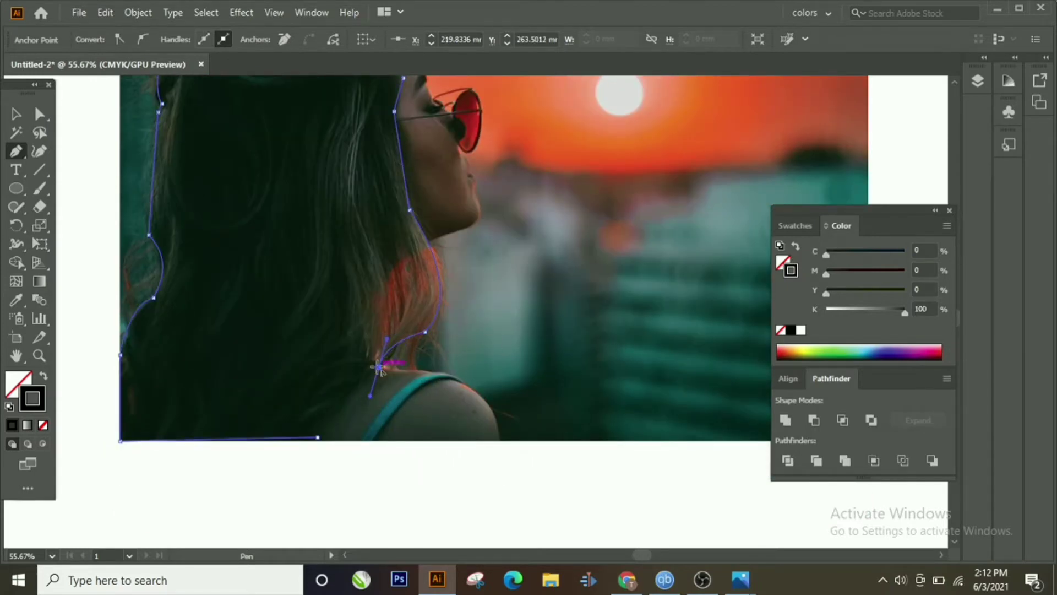
{"action": "left_click_drag", "start_coordinate": [317, 437], "coordinate": [317, 449]}
Step: Start a new Pen path where the raised hand meets the forehead and trace the hand's lower edge
{"action": "scroll", "coordinate": [318, 456], "scroll_direction": "up", "scroll_amount": 3}
{"action": "left_click_drag", "start_coordinate": [412, 385], "coordinate": [272, 536]}
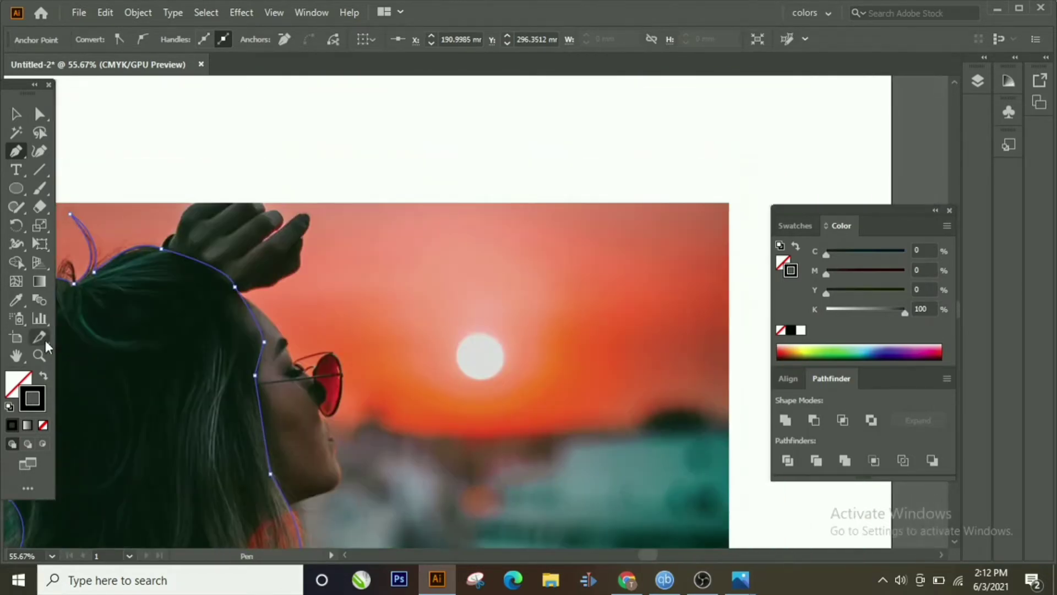
{"action": "left_click_drag", "start_coordinate": [168, 328], "coordinate": [388, 307]}
{"action": "scroll", "coordinate": [388, 306], "scroll_direction": "up", "scroll_amount": 6}
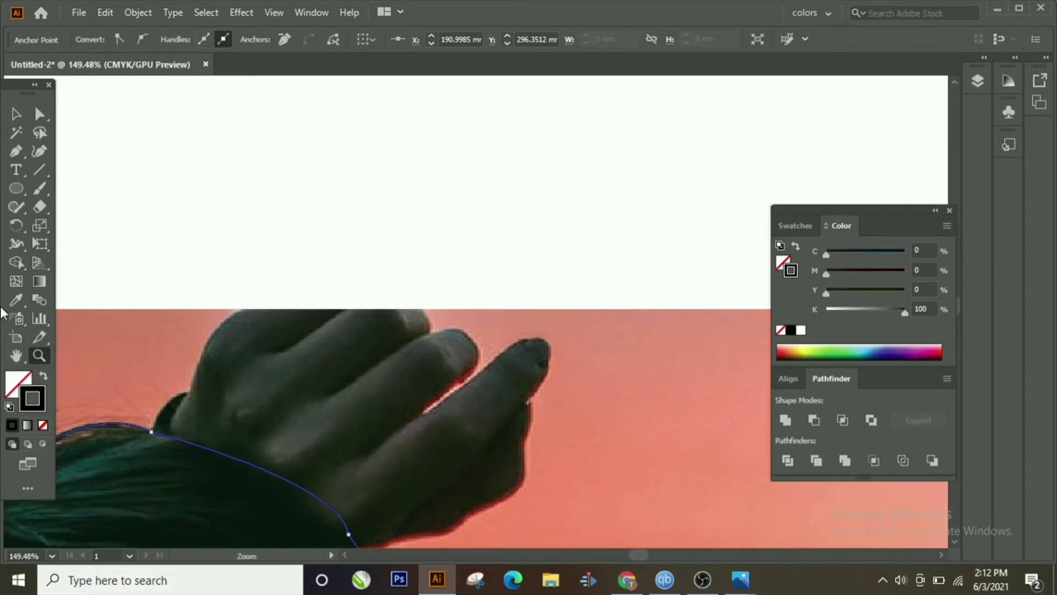
{"action": "scroll", "coordinate": [203, 401], "scroll_direction": "down", "scroll_amount": 2}
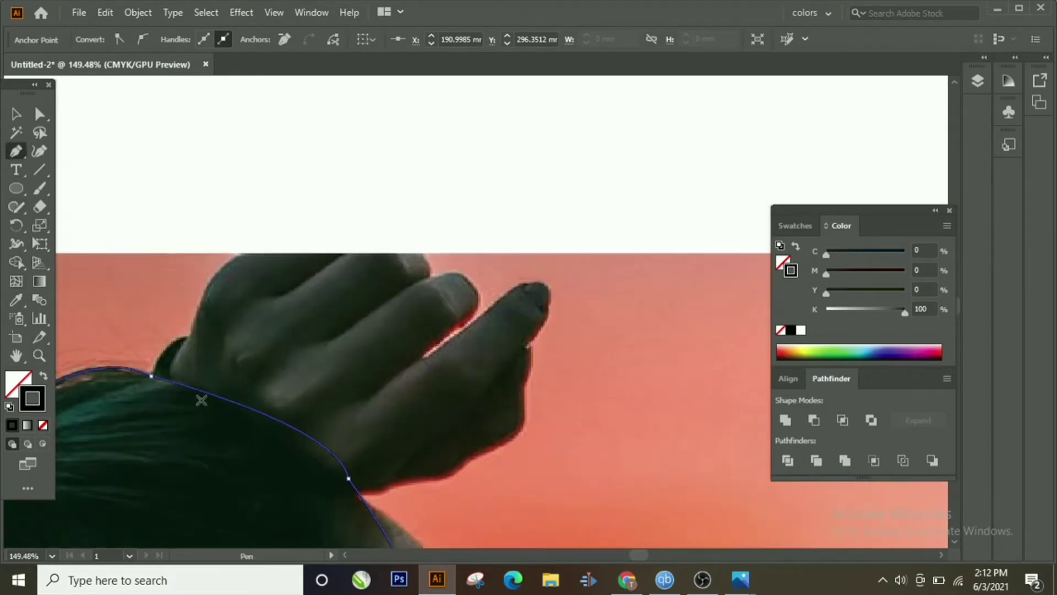
{"action": "left_click", "coordinate": [358, 474]}
{"action": "left_click_drag", "start_coordinate": [398, 463], "coordinate": [416, 451]}
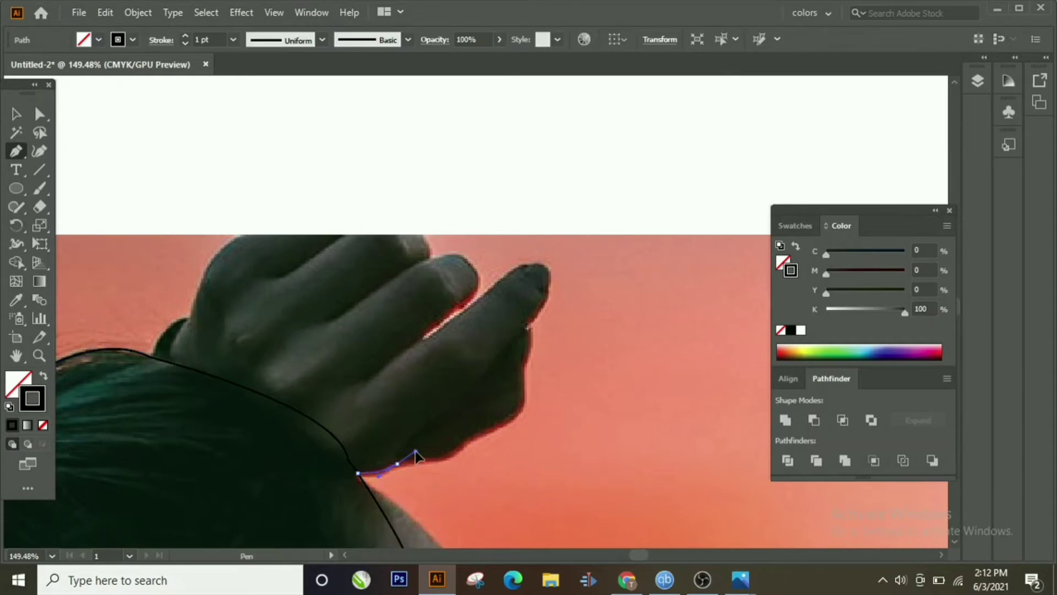
{"action": "left_click", "coordinate": [443, 457]}
{"action": "left_click", "coordinate": [512, 415]}
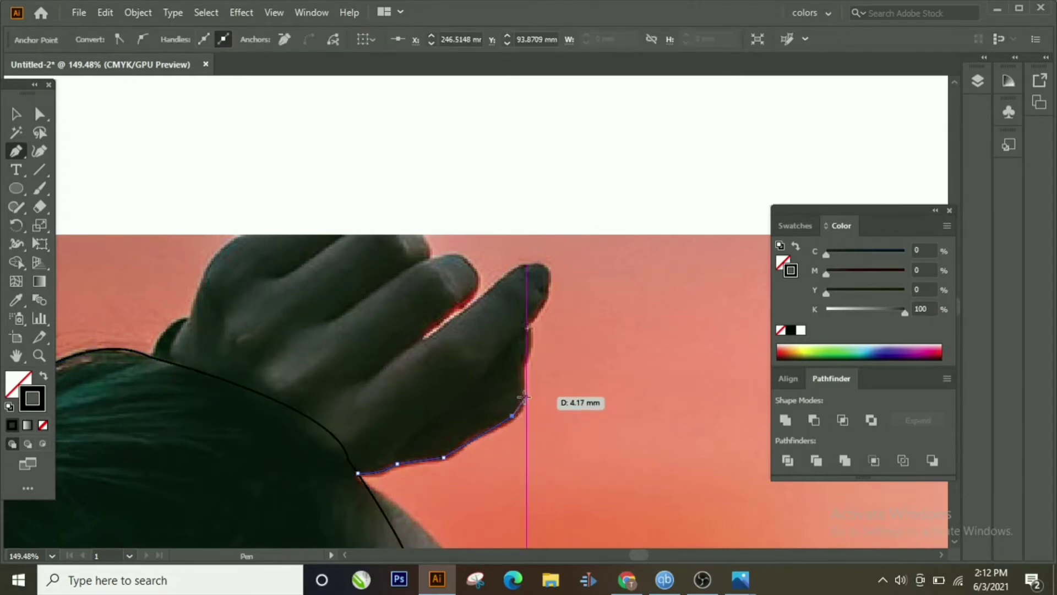
Step: Continue the hand outline up its outer side to the base of the outermost fingertip
{"action": "left_click_drag", "start_coordinate": [527, 395], "coordinate": [526, 371]}
{"action": "left_click", "coordinate": [525, 366]}
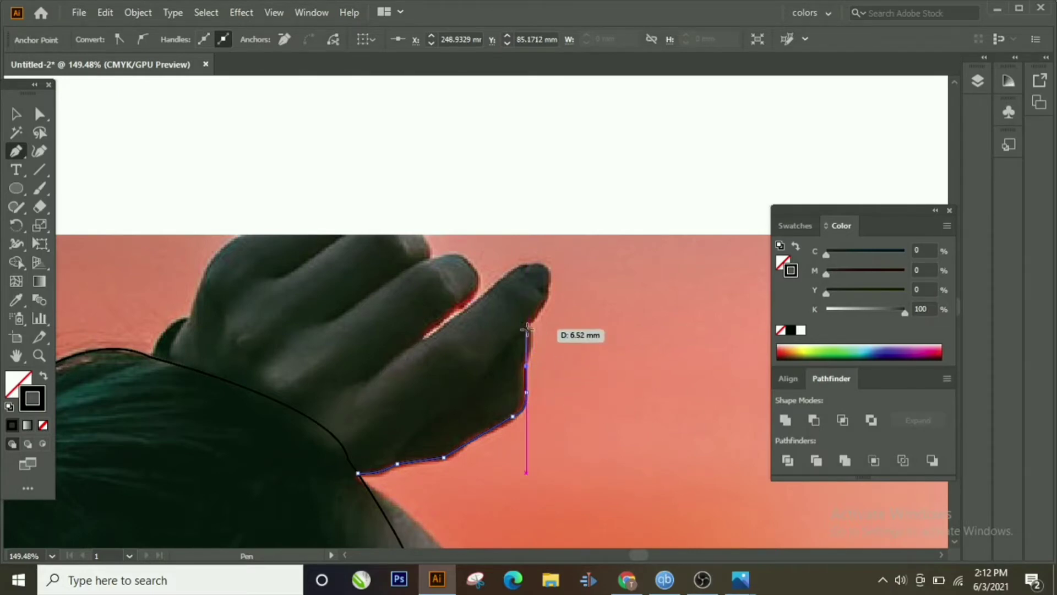
{"action": "left_click", "coordinate": [526, 329]}
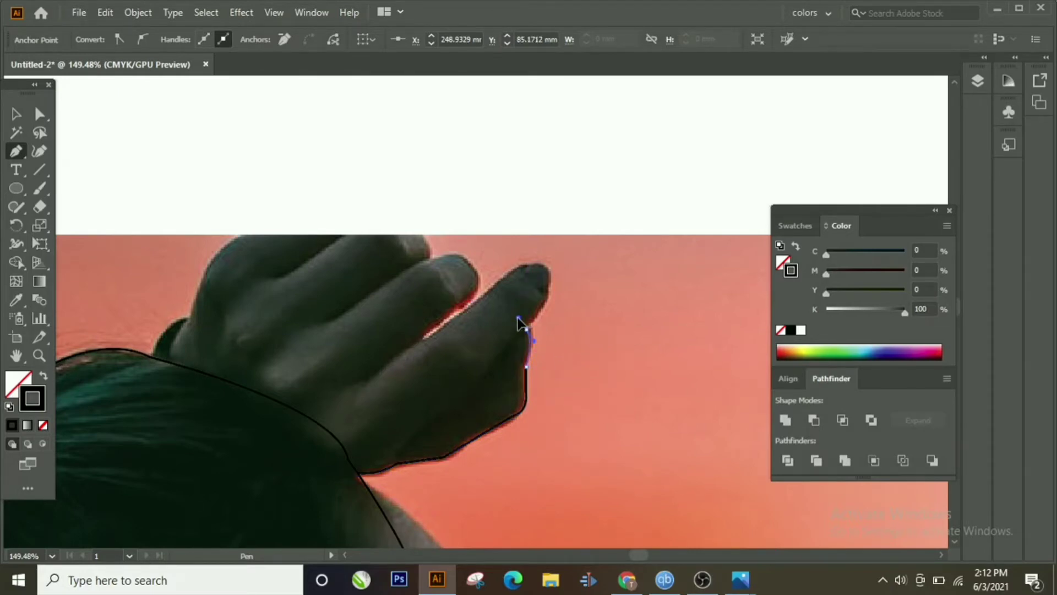
{"action": "left_click", "coordinate": [526, 332]}
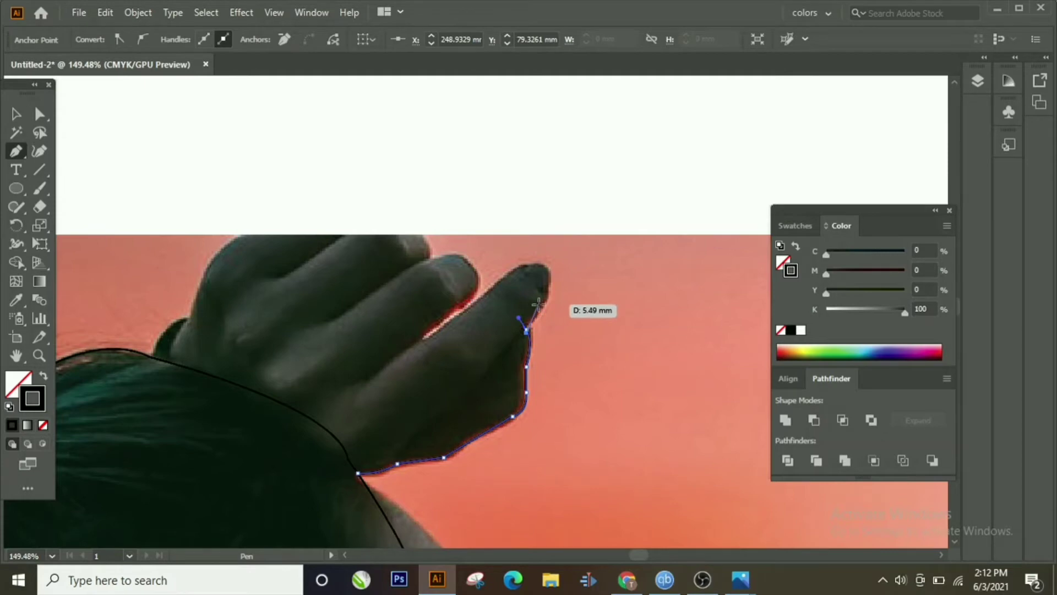
Step: Outline the outermost fingertip, the gap beside it and the neighbouring finger's rounded tip
{"action": "left_click", "coordinate": [543, 305]}
{"action": "left_click_drag", "start_coordinate": [520, 269], "coordinate": [472, 299]}
{"action": "left_click", "coordinate": [461, 305]}
{"action": "key", "text": "ctrl+z"}
{"action": "left_click", "coordinate": [479, 287]}
{"action": "left_click_drag", "start_coordinate": [441, 252], "coordinate": [378, 318]}
Step: Continue the hand outline along the photo's upper edge and curve it down the back of the hand
{"action": "scroll", "coordinate": [410, 265], "scroll_direction": "up", "scroll_amount": 3}
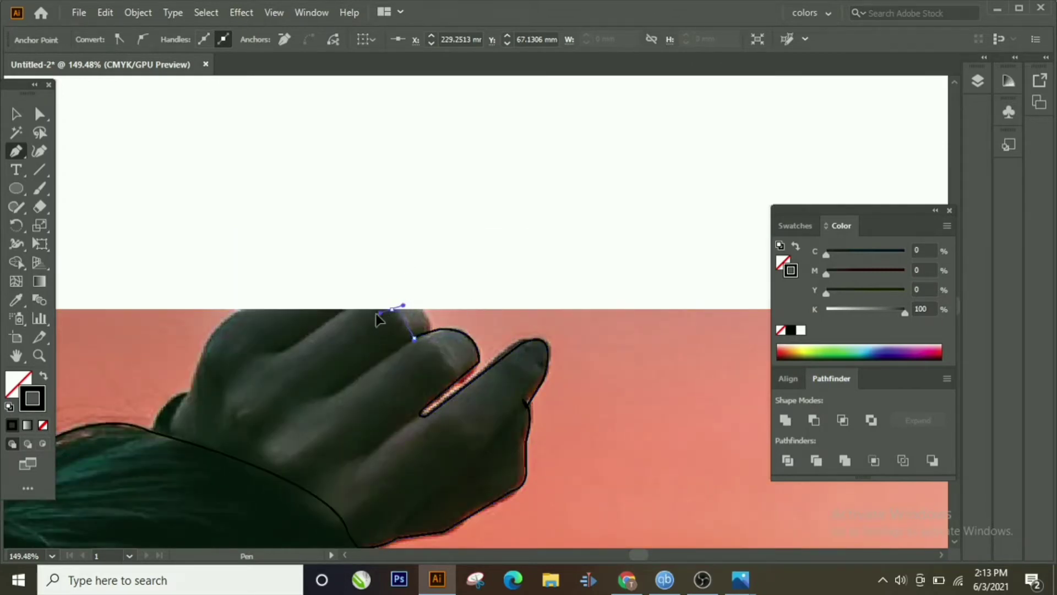
{"action": "left_click_drag", "start_coordinate": [313, 316], "coordinate": [243, 309]}
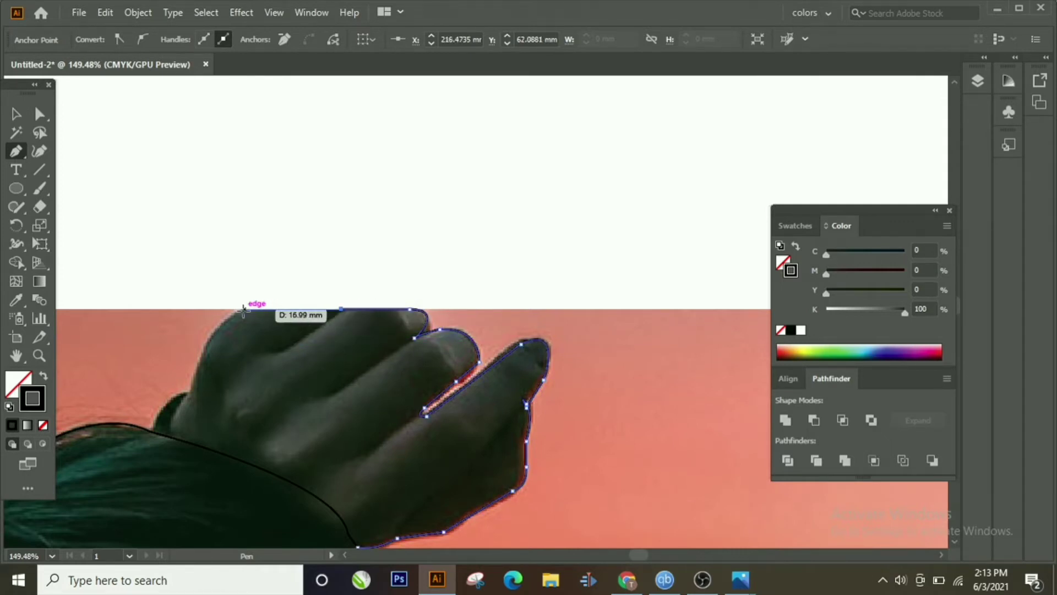
{"action": "left_click", "coordinate": [241, 310]}
{"action": "left_click", "coordinate": [203, 355]}
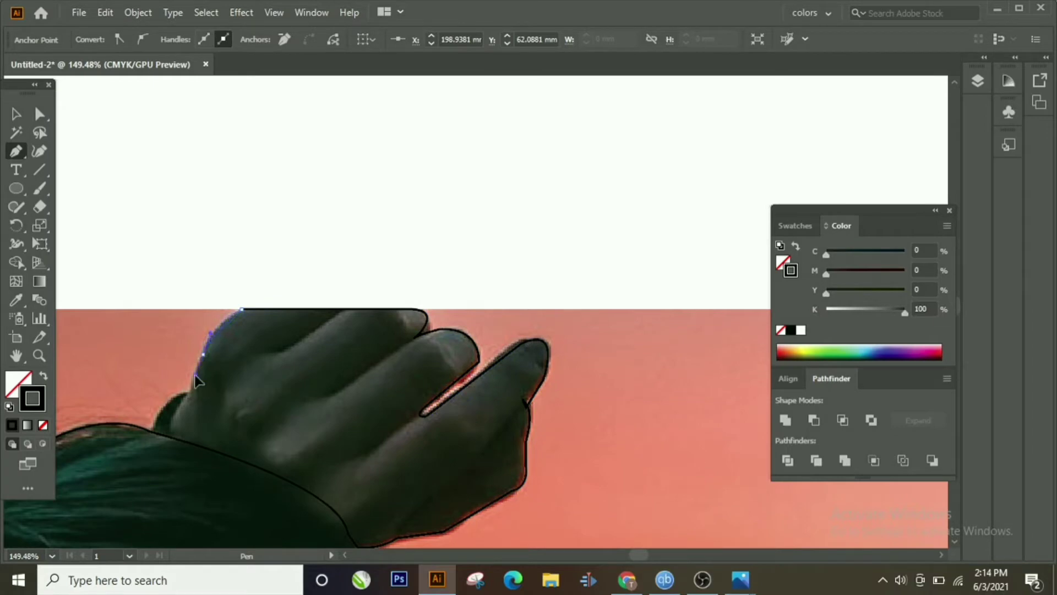
{"action": "left_click", "coordinate": [196, 380]}
Step: Trace the hand outline down to the hair, cut across beneath the hairline and close it at its starting point
{"action": "scroll", "coordinate": [209, 356], "scroll_direction": "down", "scroll_amount": 3}
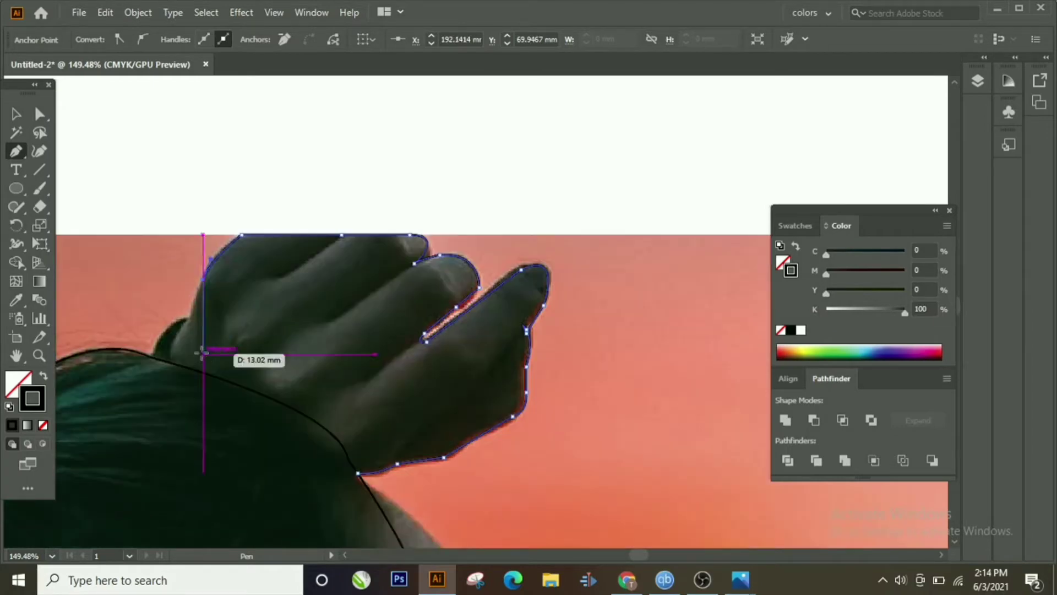
{"action": "left_click", "coordinate": [187, 319]}
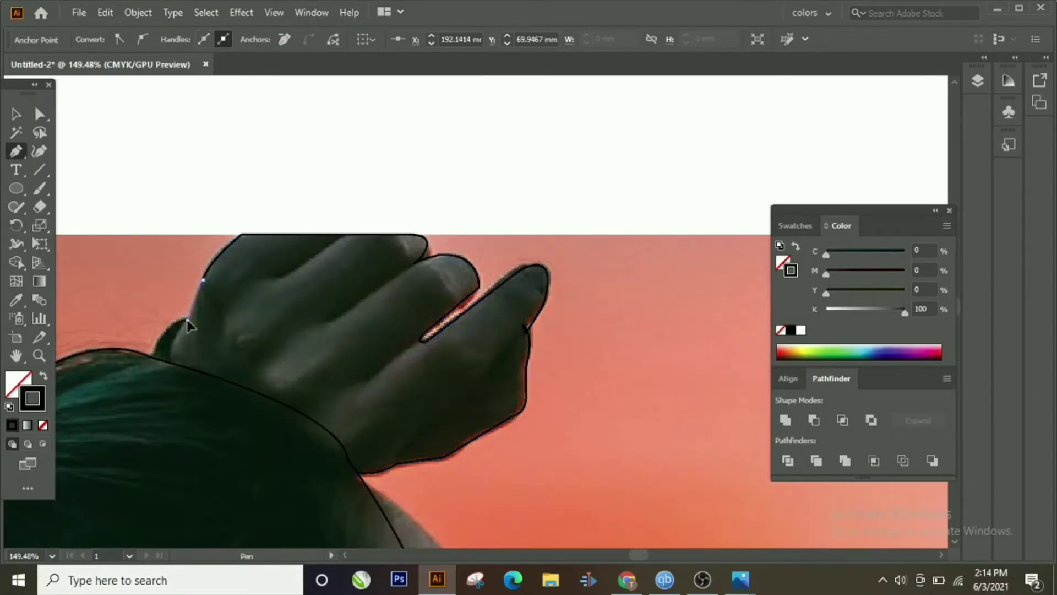
{"action": "left_click", "coordinate": [167, 362]}
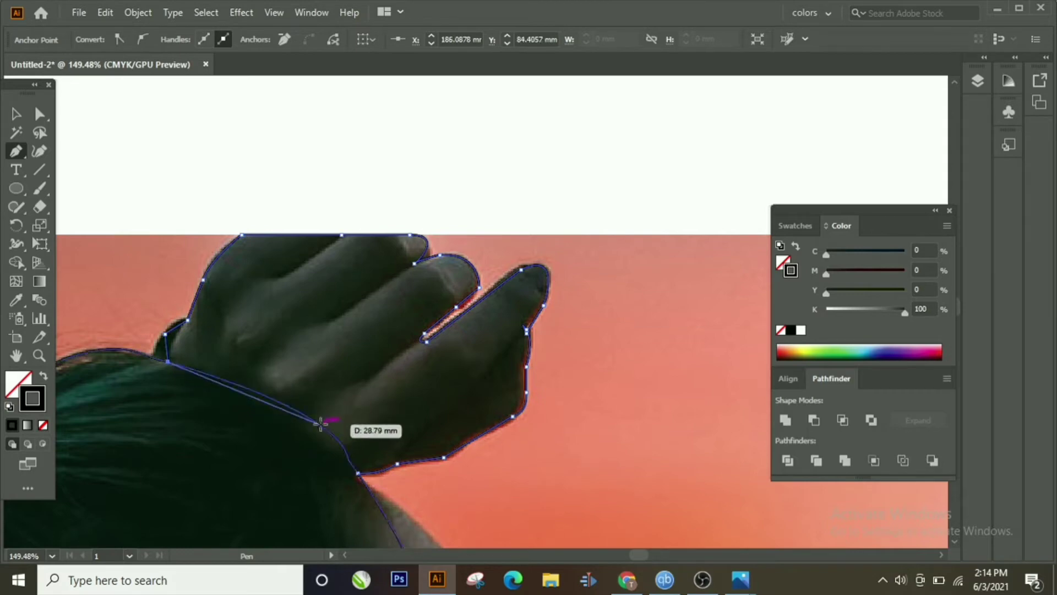
{"action": "left_click", "coordinate": [341, 488]}
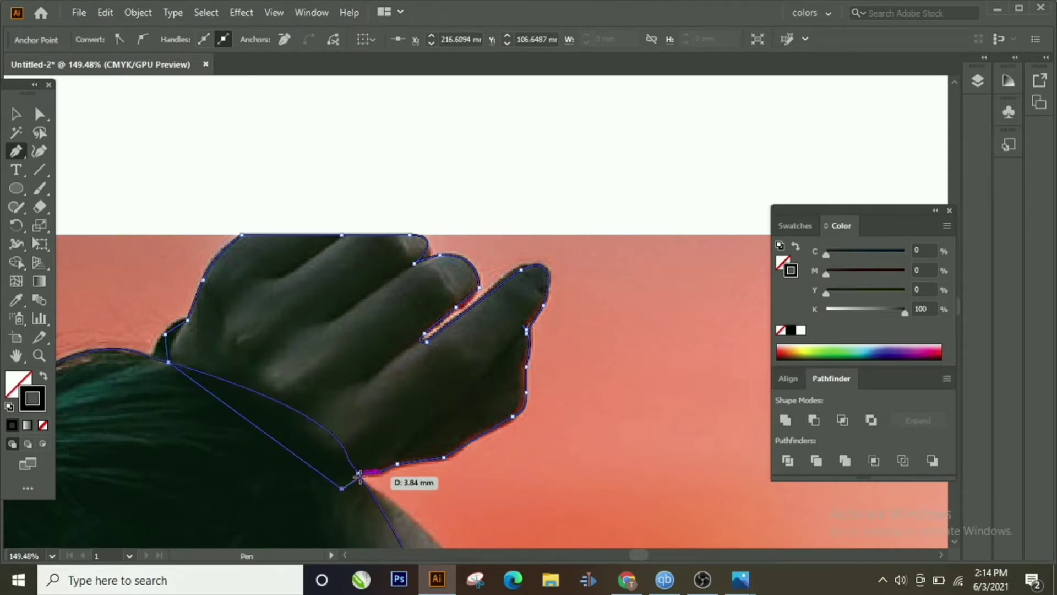
{"action": "left_click", "coordinate": [359, 475]}
Step: Start a new Pen path for the face just below the hand and trace the forehead, eyebrow and upper eye
{"action": "scroll", "coordinate": [354, 450], "scroll_direction": "down", "scroll_amount": 7}
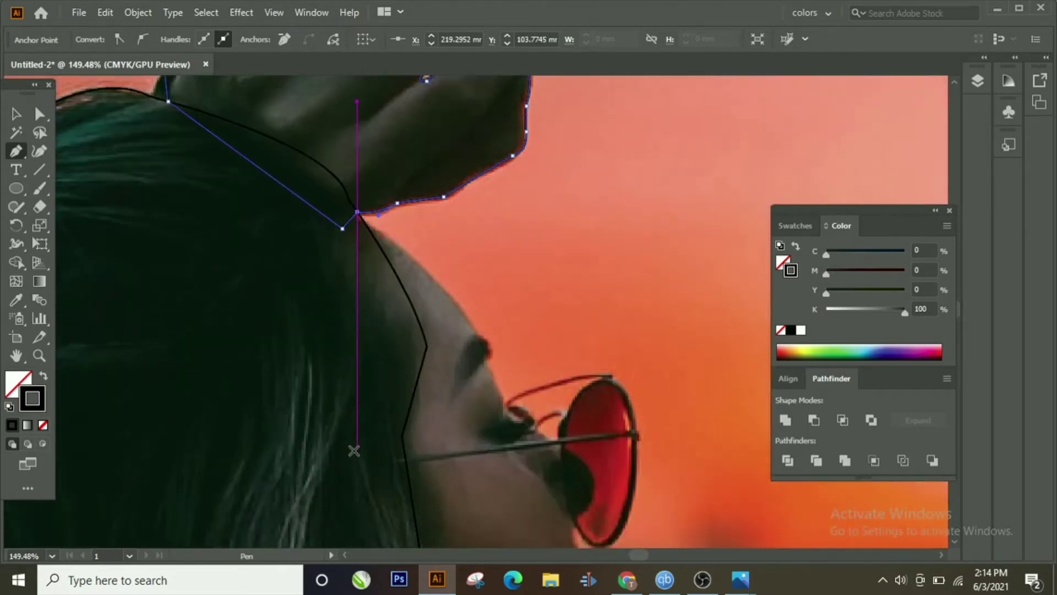
{"action": "left_click", "coordinate": [357, 222]}
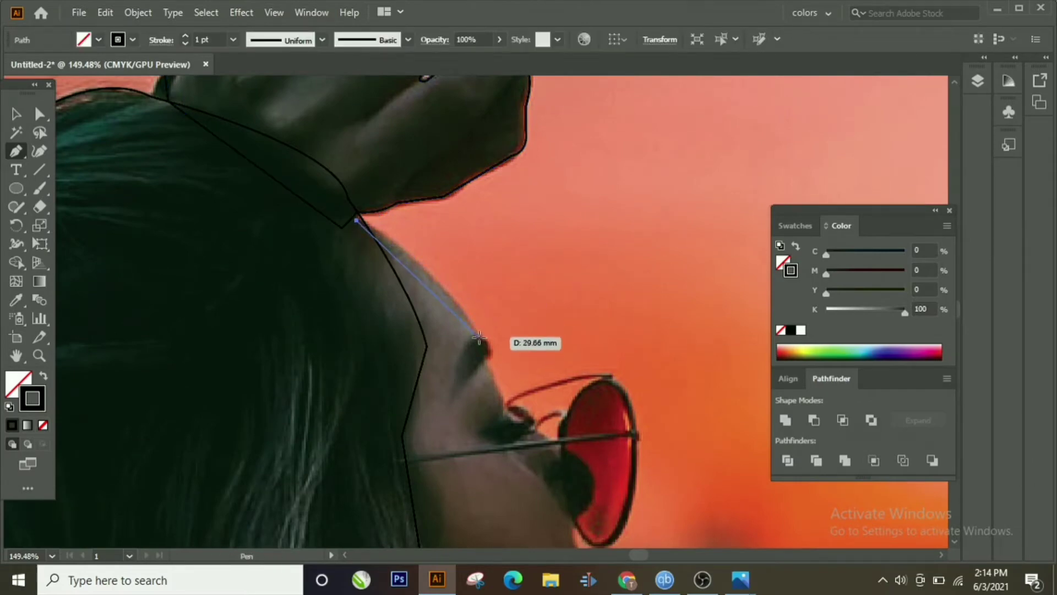
{"action": "left_click_drag", "start_coordinate": [472, 371], "coordinate": [515, 408]}
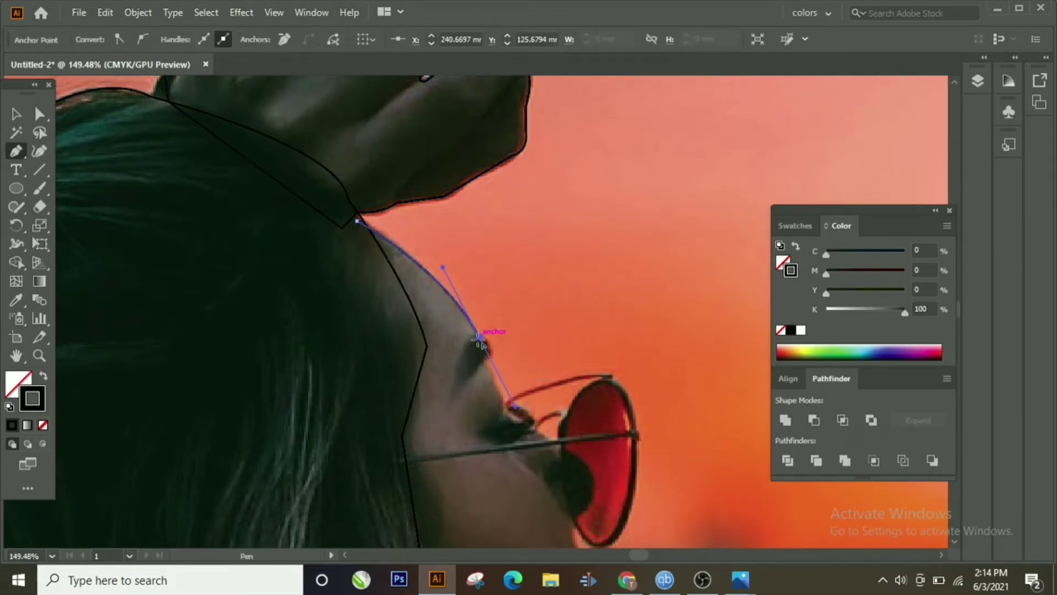
{"action": "left_click_drag", "start_coordinate": [492, 357], "coordinate": [489, 375]}
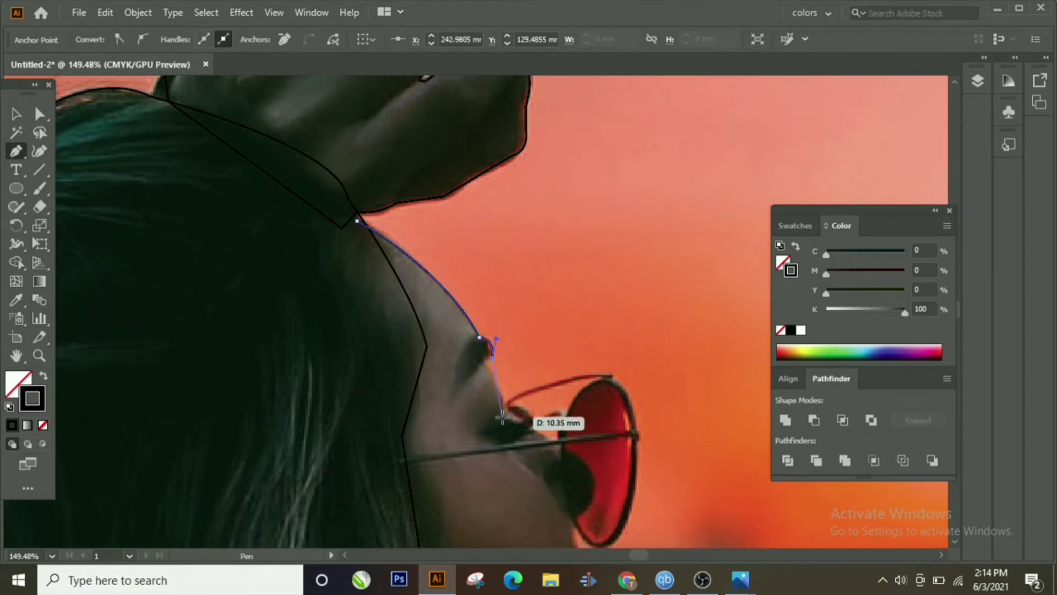
{"action": "left_click_drag", "start_coordinate": [504, 422], "coordinate": [488, 379]}
{"action": "left_click", "coordinate": [490, 359]}
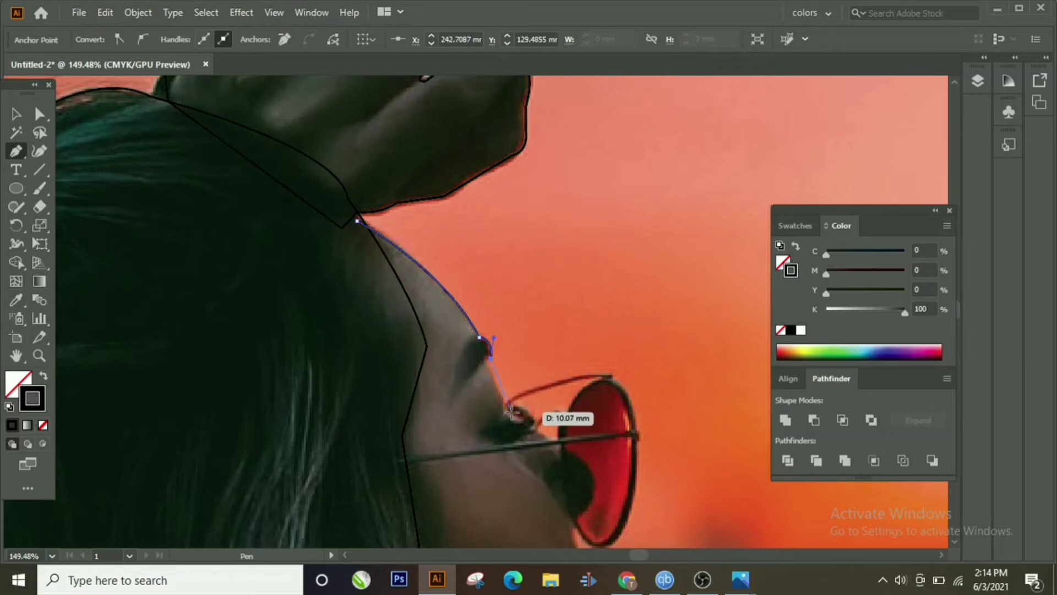
{"action": "mouse_move", "coordinate": [506, 411]}
{"action": "left_mouse_down"}
{"action": "mouse_move", "coordinate": [495, 423]}
{"action": "mouse_move", "coordinate": [506, 415]}
{"action": "left_mouse_up"}
Step: Continue the face outline from the eye along the nose bridge, around the nose tip and in beneath it
{"action": "scroll", "coordinate": [506, 418], "scroll_direction": "down", "scroll_amount": 3}
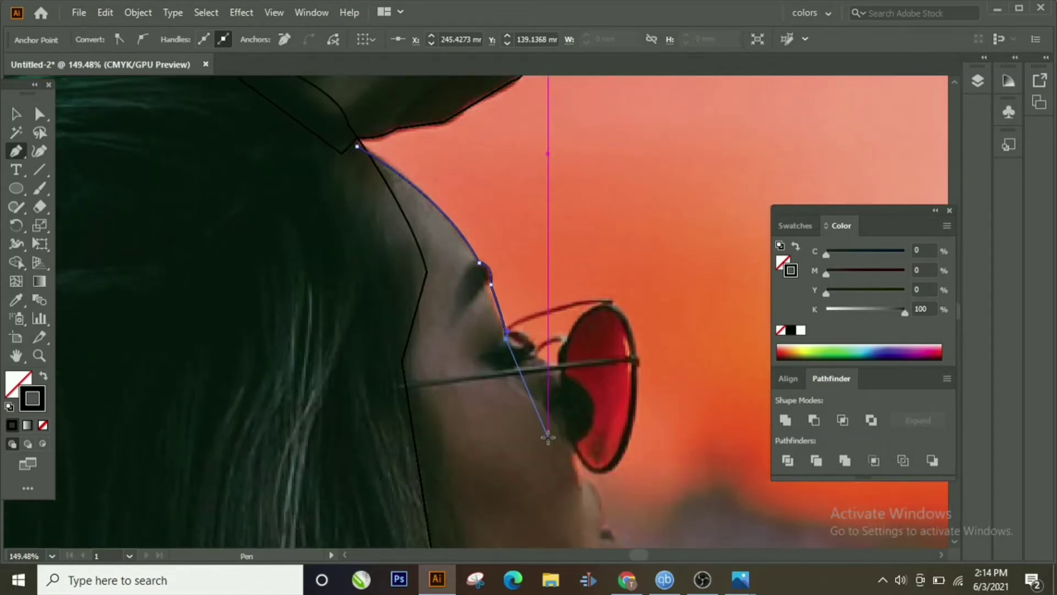
{"action": "left_click", "coordinate": [563, 375]}
{"action": "scroll", "coordinate": [563, 375], "scroll_direction": "down", "scroll_amount": 3}
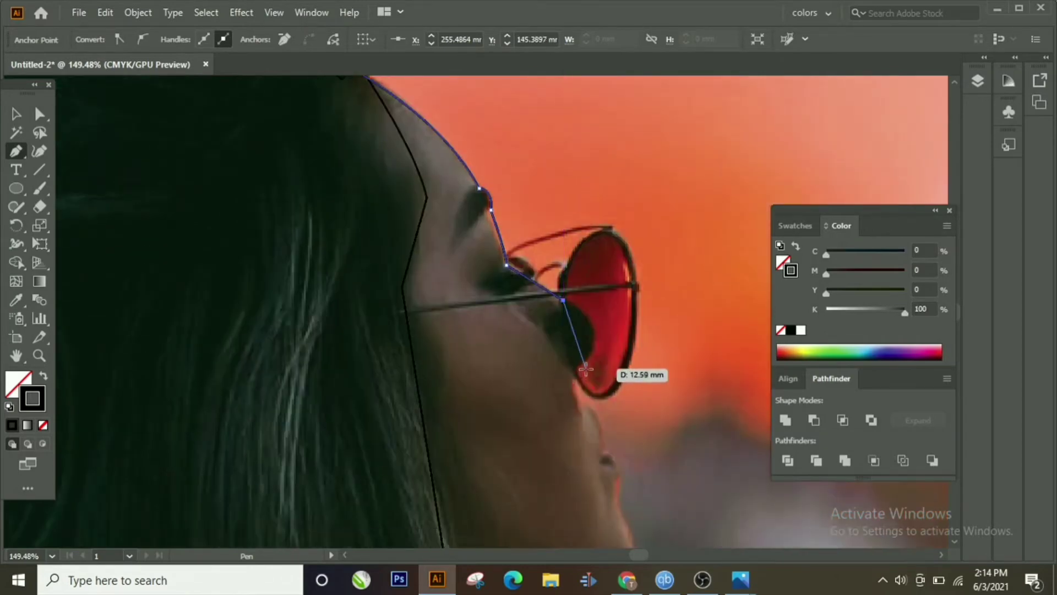
{"action": "left_click_drag", "start_coordinate": [587, 365], "coordinate": [569, 407]}
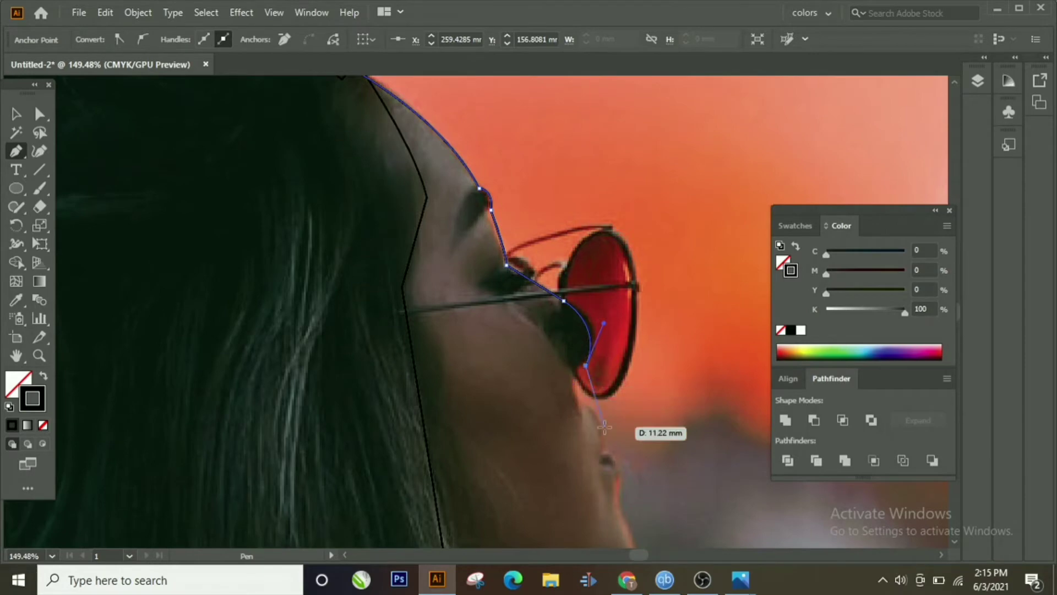
{"action": "left_click", "coordinate": [570, 387]}
Step: Trace the upper lip, the notch of the mouth and the start of the lower lip on the face outline
{"action": "scroll", "coordinate": [605, 410], "scroll_direction": "down", "scroll_amount": 3}
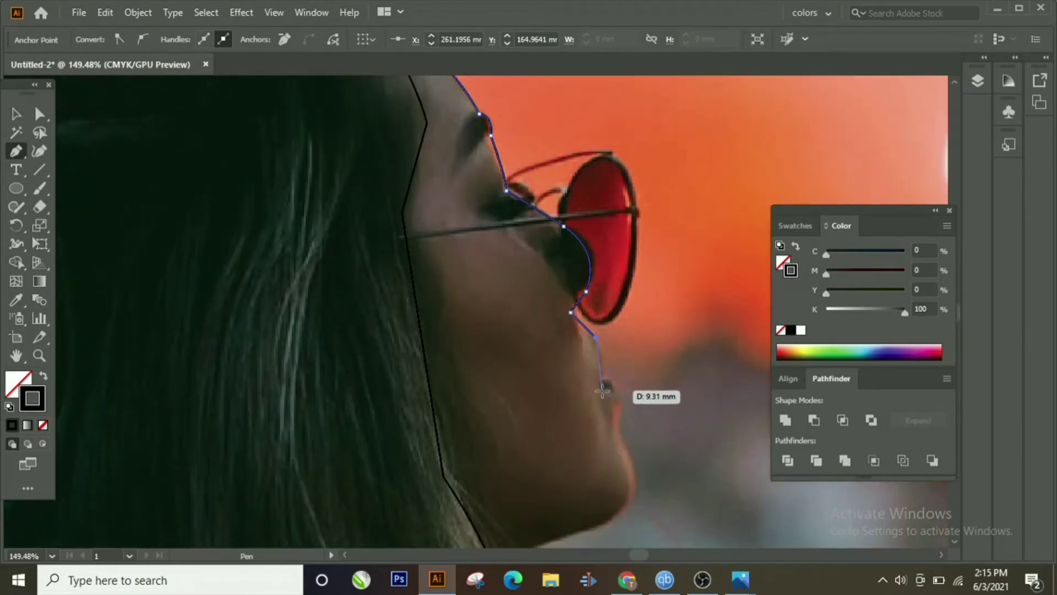
{"action": "left_click_drag", "start_coordinate": [603, 387], "coordinate": [599, 401]}
{"action": "key", "text": "ctrl+z"}
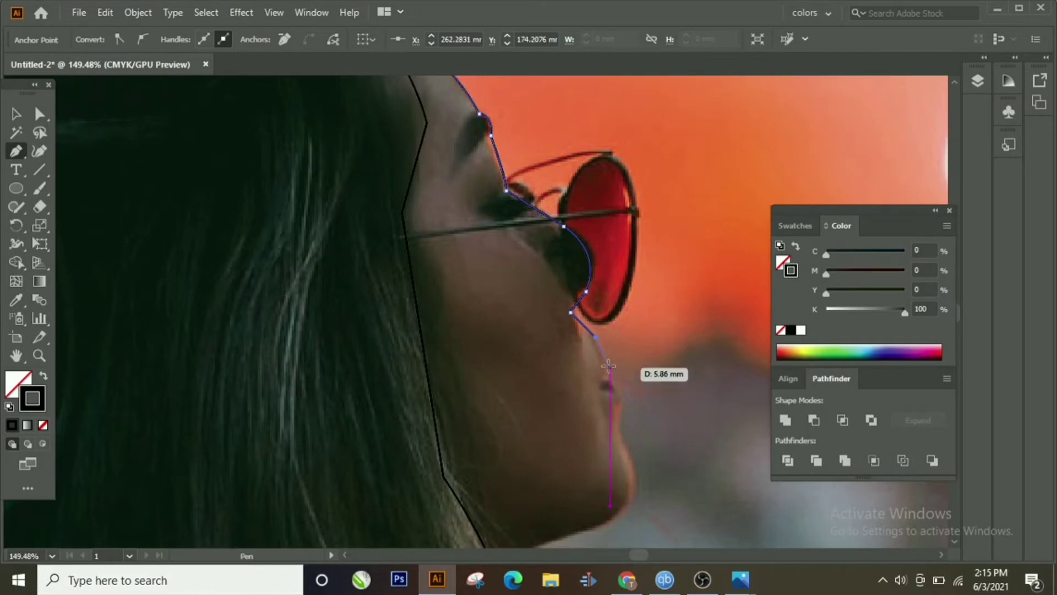
{"action": "left_click", "coordinate": [601, 355]}
{"action": "left_click", "coordinate": [598, 393]}
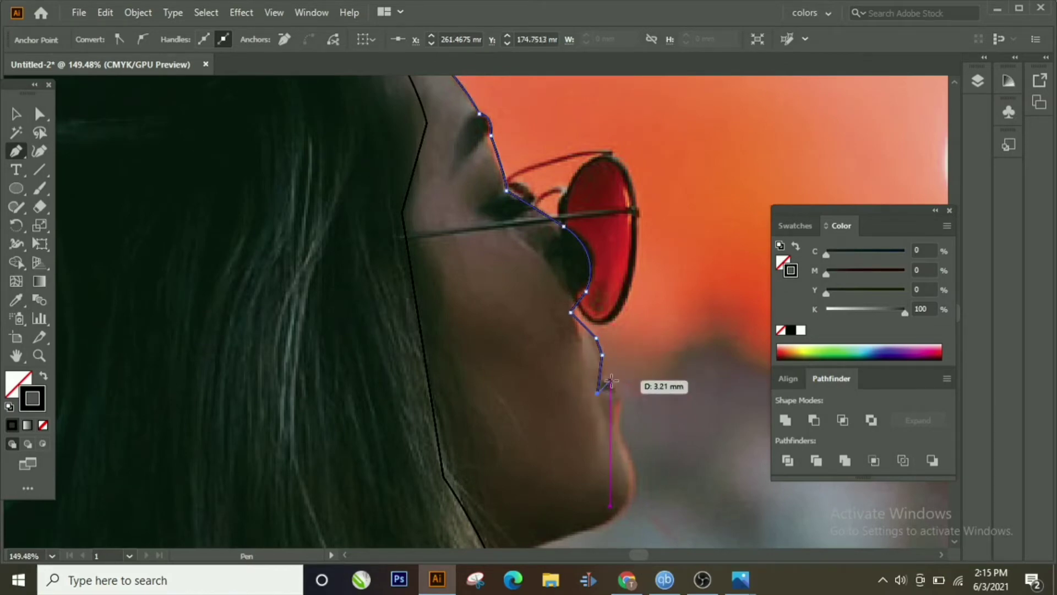
{"action": "left_click", "coordinate": [610, 381]}
Step: Curve the face outline down the lower lip and around the chin, leaving a corner anchor under the chin
{"action": "scroll", "coordinate": [616, 411], "scroll_direction": "down", "scroll_amount": 3}
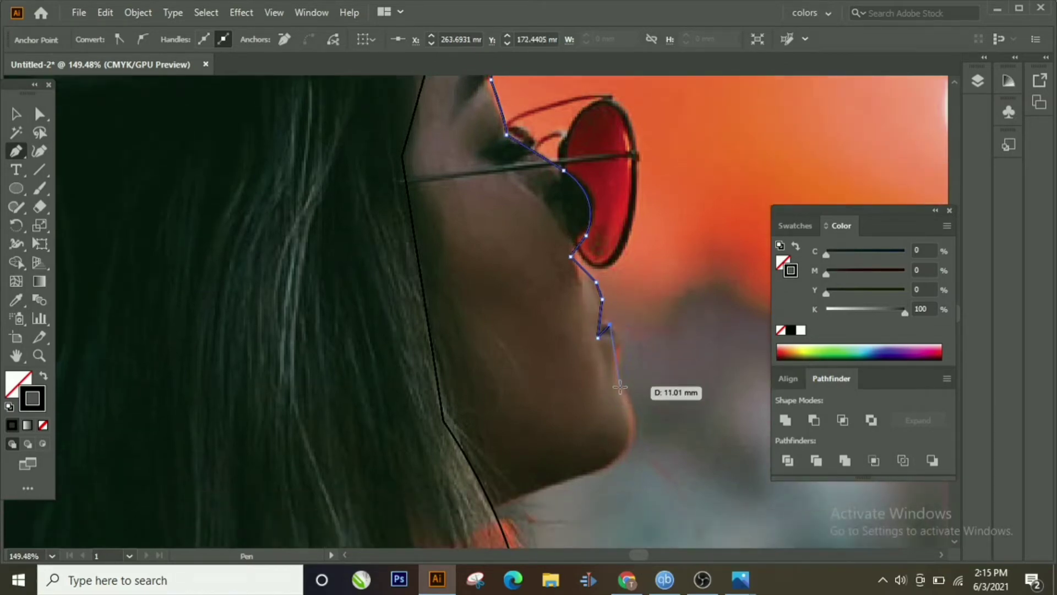
{"action": "left_click_drag", "start_coordinate": [621, 387], "coordinate": [614, 426]}
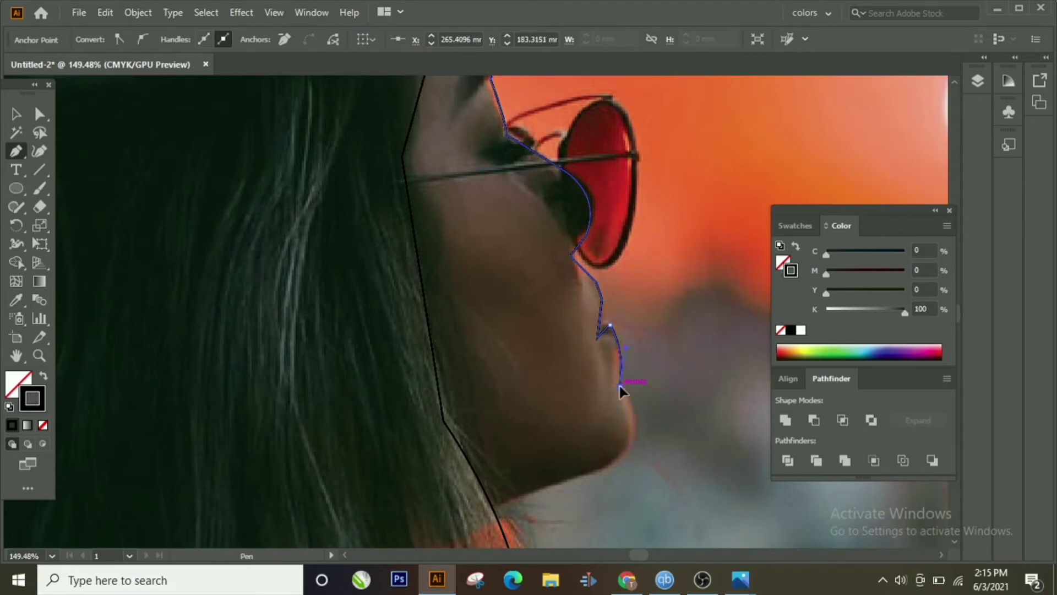
{"action": "left_click_drag", "start_coordinate": [598, 474], "coordinate": [533, 498]}
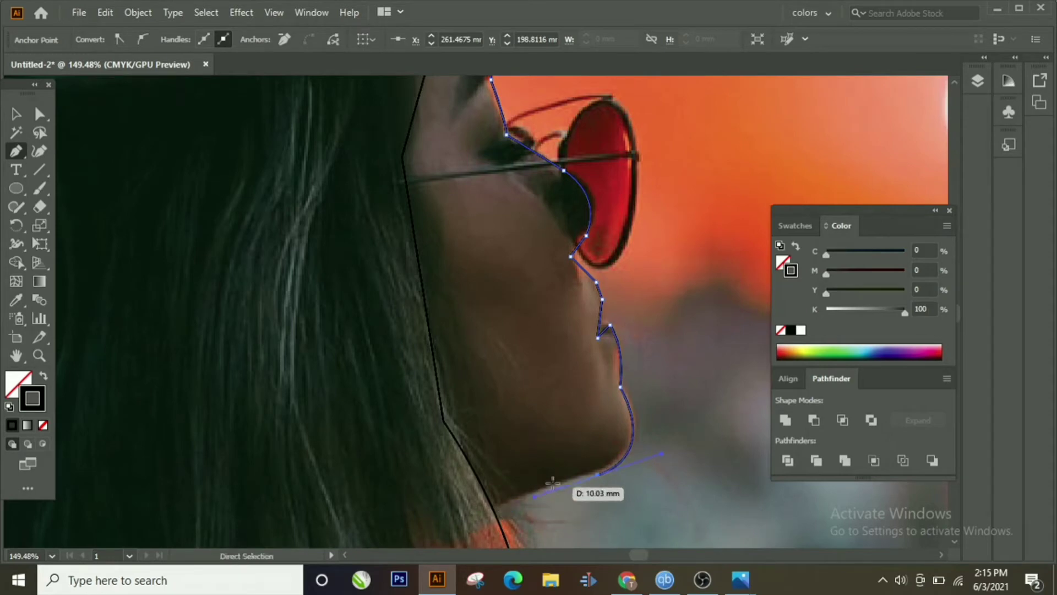
{"action": "key", "text": "ctrl+z"}
{"action": "left_click_drag", "start_coordinate": [602, 472], "coordinate": [546, 505]}
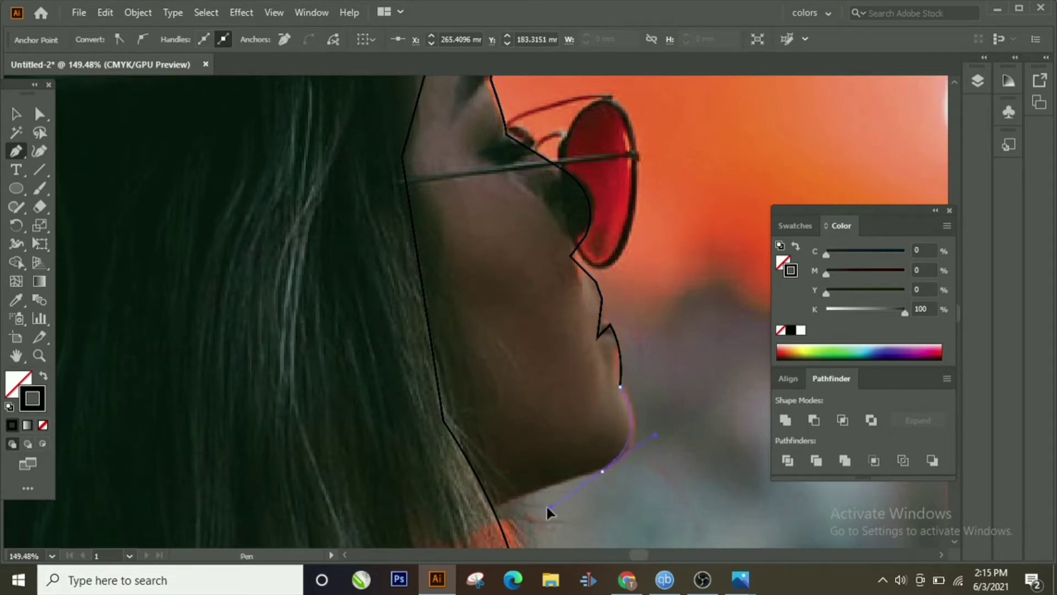
{"action": "left_click", "coordinate": [602, 471]}
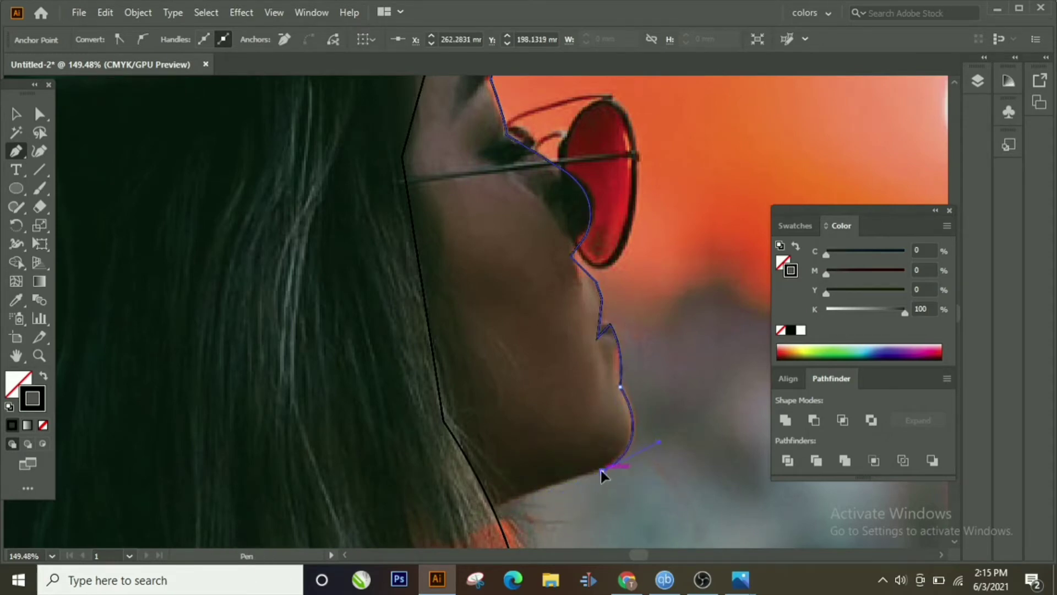
Step: Run the face outline along the jaw, back up inside the hair area and close it at the forehead starting point
{"action": "left_click", "coordinate": [492, 504]}
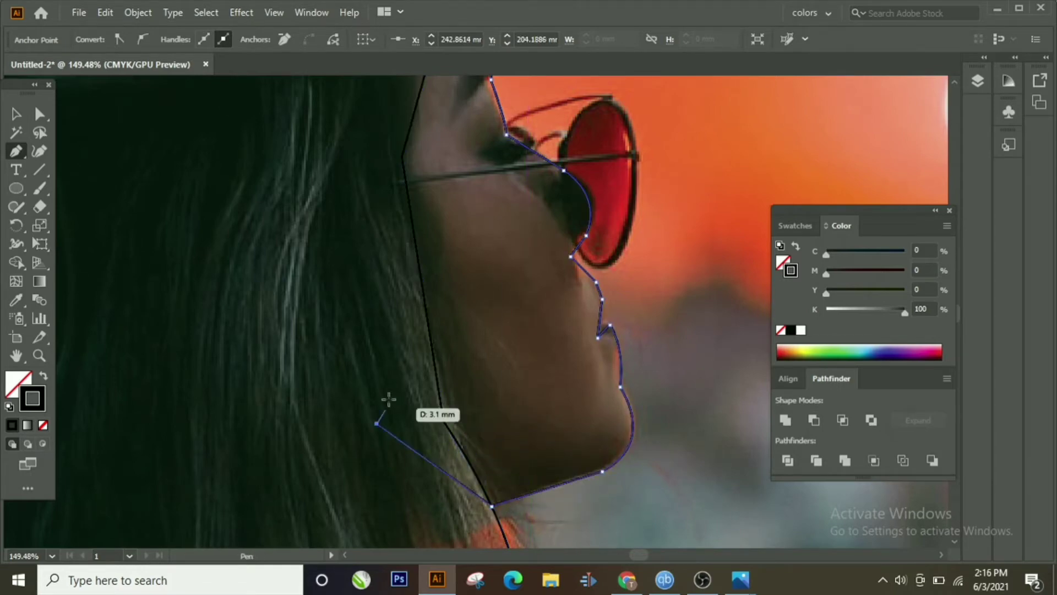
{"action": "left_click", "coordinate": [378, 422]}
{"action": "scroll", "coordinate": [392, 358], "scroll_direction": "up", "scroll_amount": 3}
{"action": "left_click", "coordinate": [381, 325]}
{"action": "scroll", "coordinate": [379, 323], "scroll_direction": "up", "scroll_amount": 4}
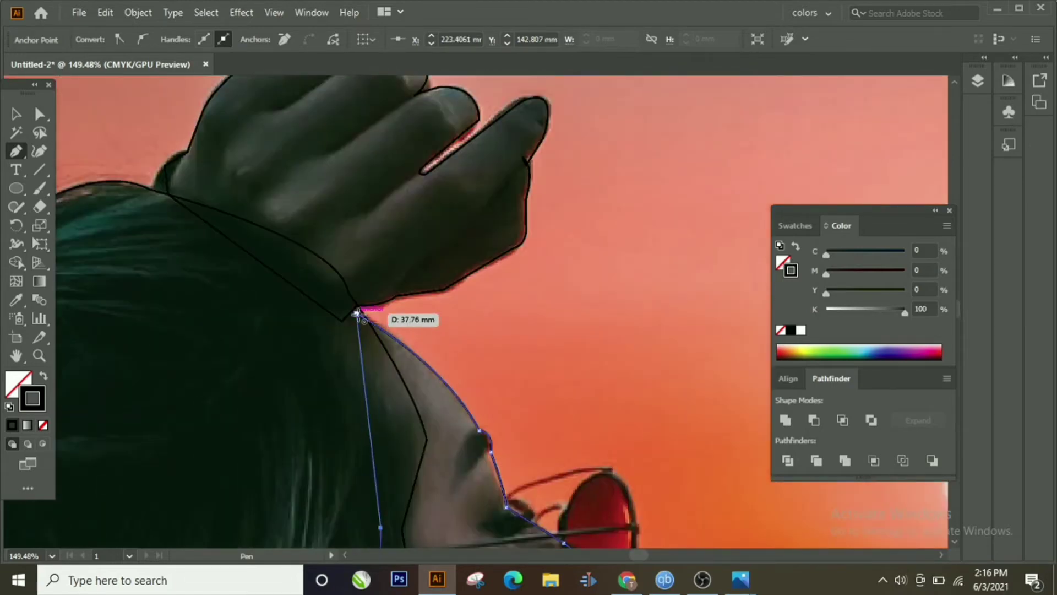
{"action": "left_click", "coordinate": [356, 313]}
Step: Fill the face shape with the brown skin tone sampled from the cheek using the Eyedropper, and deselect it
{"action": "scroll", "coordinate": [358, 315], "scroll_direction": "down", "scroll_amount": 1}
{"action": "scroll", "coordinate": [359, 313], "scroll_direction": "down", "scroll_amount": 3}
{"action": "scroll", "coordinate": [359, 312], "scroll_direction": "up", "scroll_amount": 1}
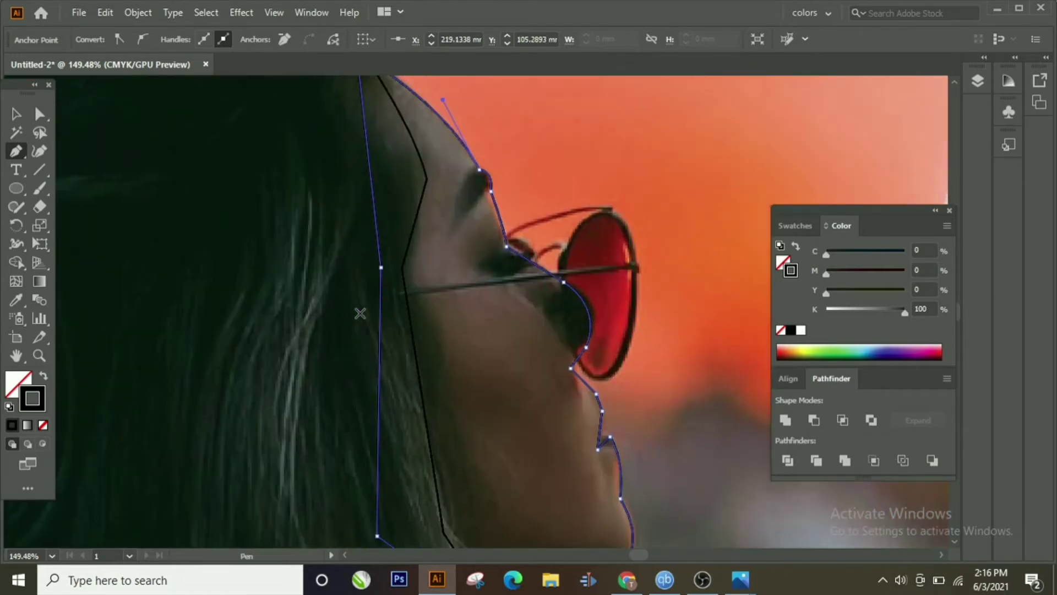
{"action": "scroll", "coordinate": [359, 313], "scroll_direction": "down", "scroll_amount": 1}
{"action": "left_click", "coordinate": [16, 302]}
{"action": "left_click", "coordinate": [536, 411]}
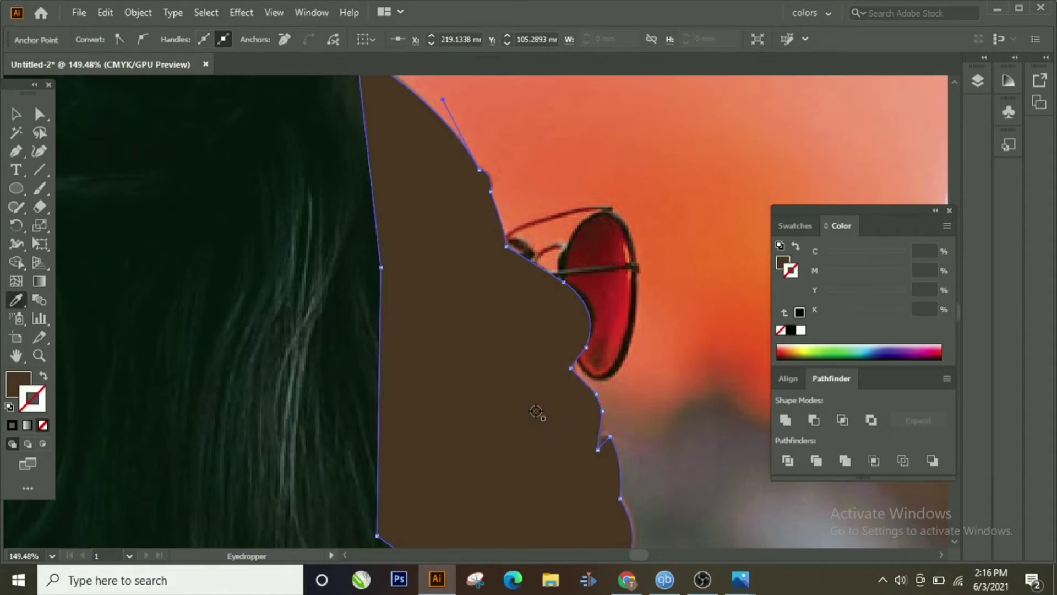
{"action": "key", "text": "v"}
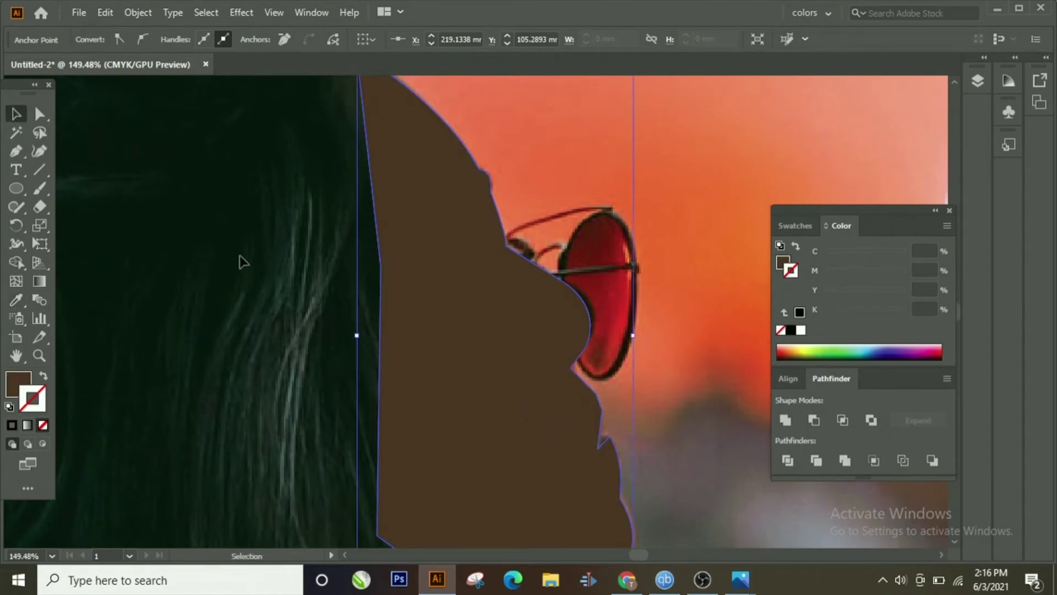
{"action": "left_click", "coordinate": [263, 331]}
Step: Select the hand outline and fill it with the dark grey-green sampled from the hand in the photo
{"action": "scroll", "coordinate": [309, 293], "scroll_direction": "up", "scroll_amount": 6}
{"action": "left_click", "coordinate": [418, 259]}
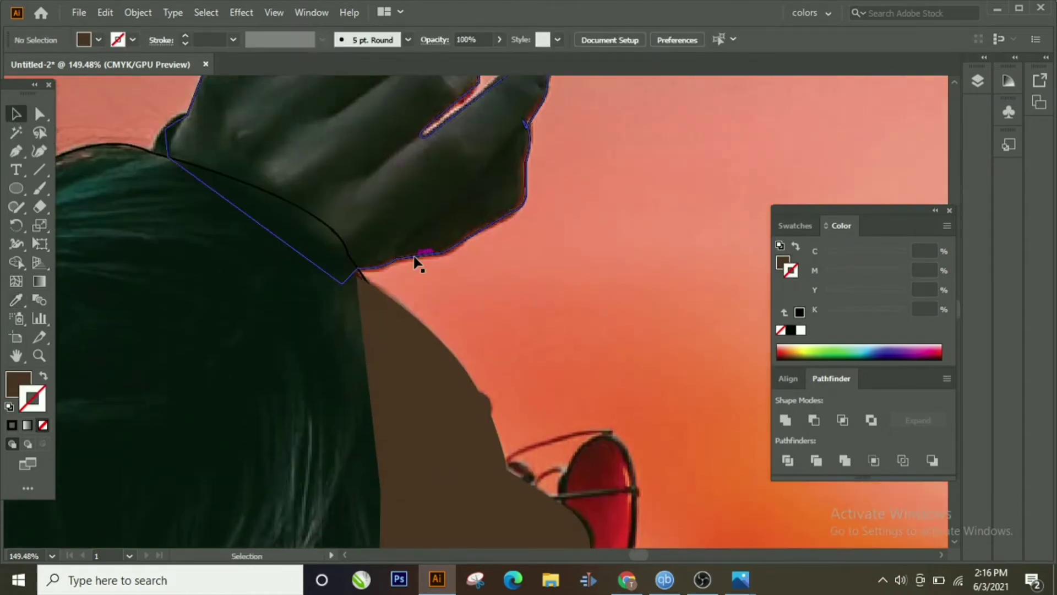
{"action": "left_click", "coordinate": [17, 319]}
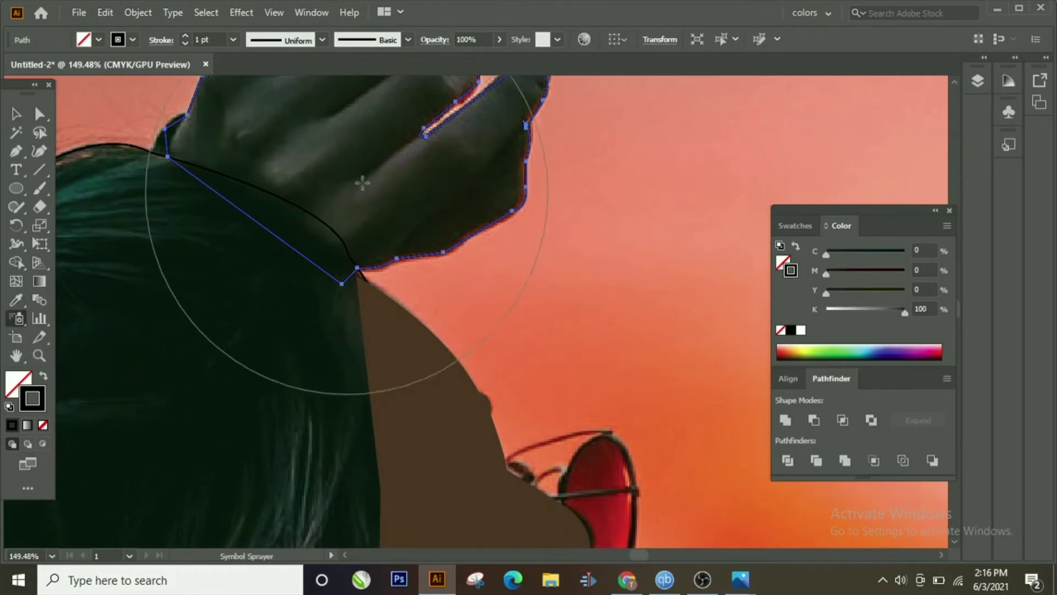
{"action": "left_click", "coordinate": [370, 184]}
{"action": "left_click", "coordinate": [625, 309]}
{"action": "left_click", "coordinate": [16, 300]}
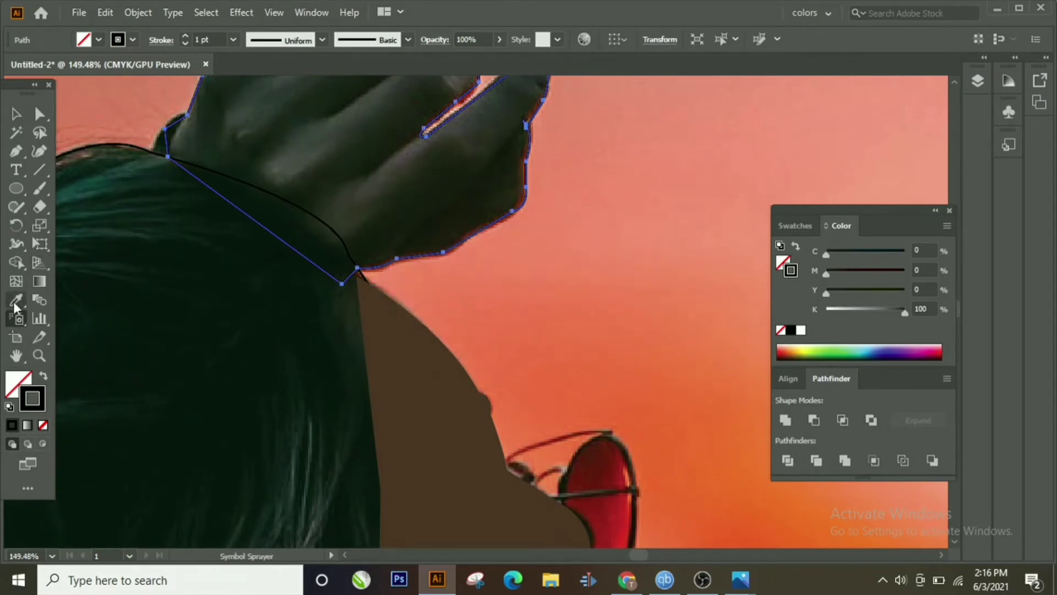
{"action": "left_click", "coordinate": [377, 193]}
{"action": "left_click", "coordinate": [16, 114]}
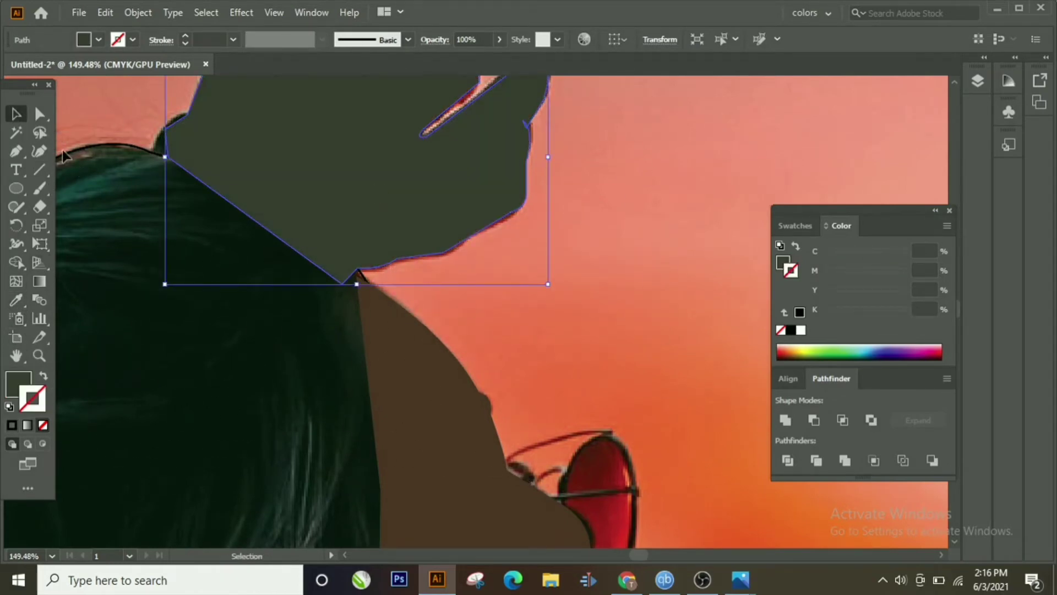
Step: Select the hair outline and fill it with the near-black green sampled from the hair using the Eyedropper
{"action": "left_click", "coordinate": [62, 156]}
{"action": "left_click", "coordinate": [16, 300]}
{"action": "left_click", "coordinate": [113, 330]}
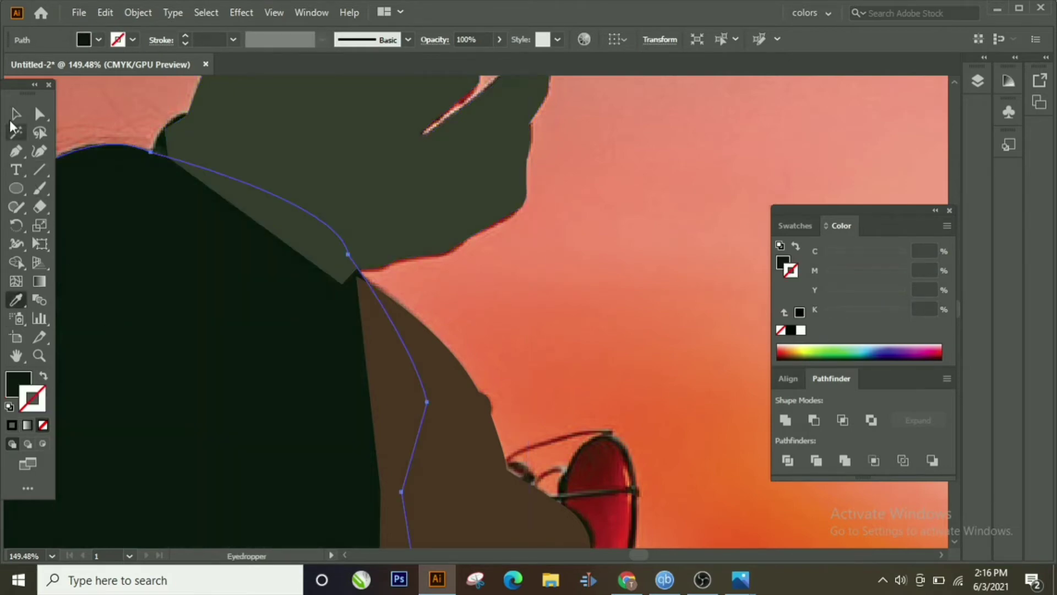
{"action": "left_click", "coordinate": [16, 114]}
Step: Bring the near-black hair shape to the front of the hand and face shapes, and deselect it
{"action": "right_click", "coordinate": [89, 223]}
{"action": "key", "text": "Escape"}
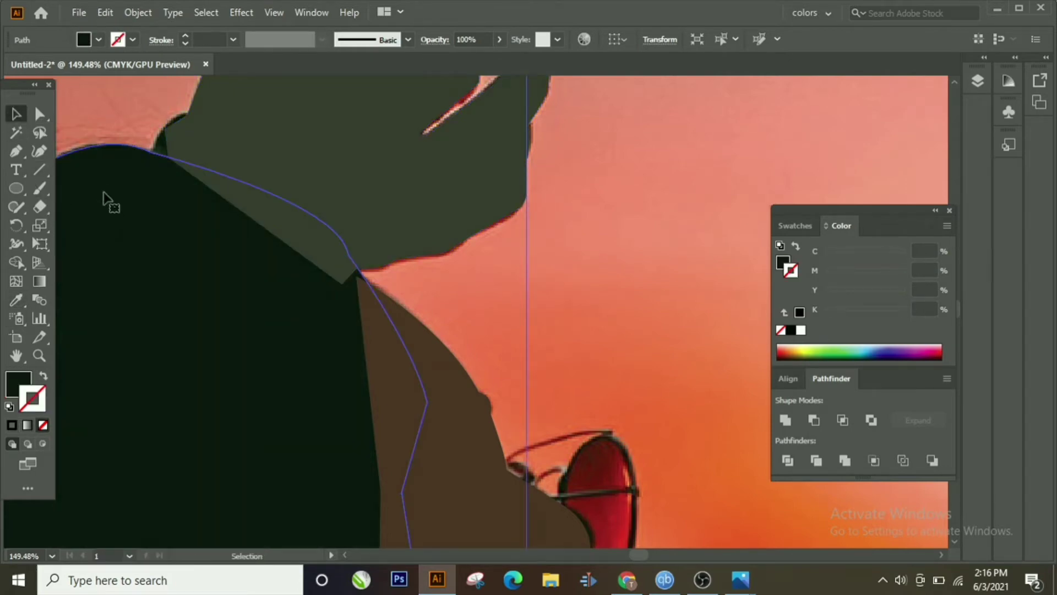
{"action": "right_click", "coordinate": [93, 149]}
{"action": "mouse_move", "coordinate": [143, 406]}
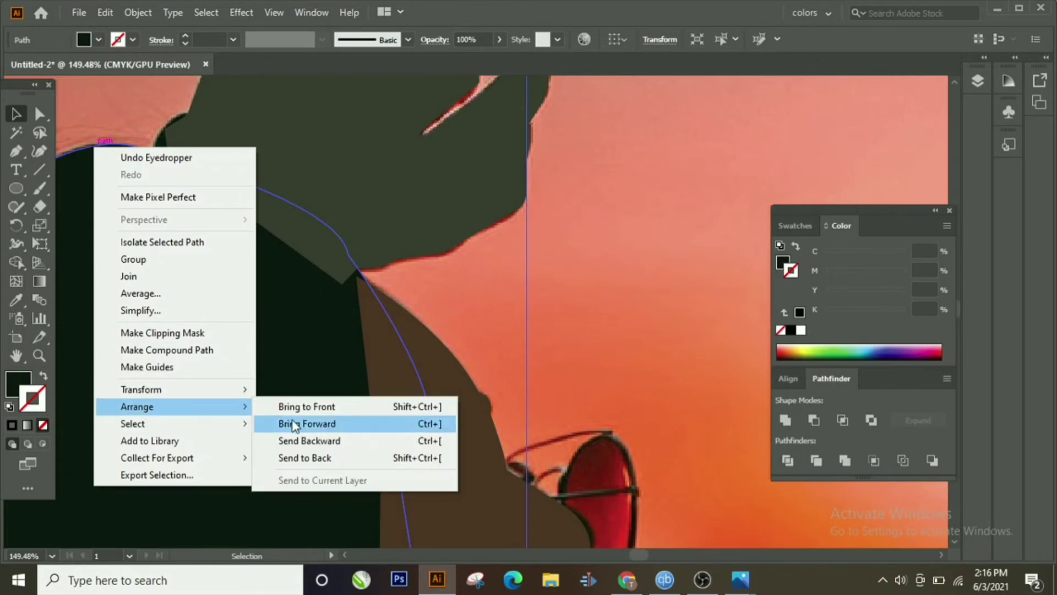
{"action": "left_click", "coordinate": [306, 407]}
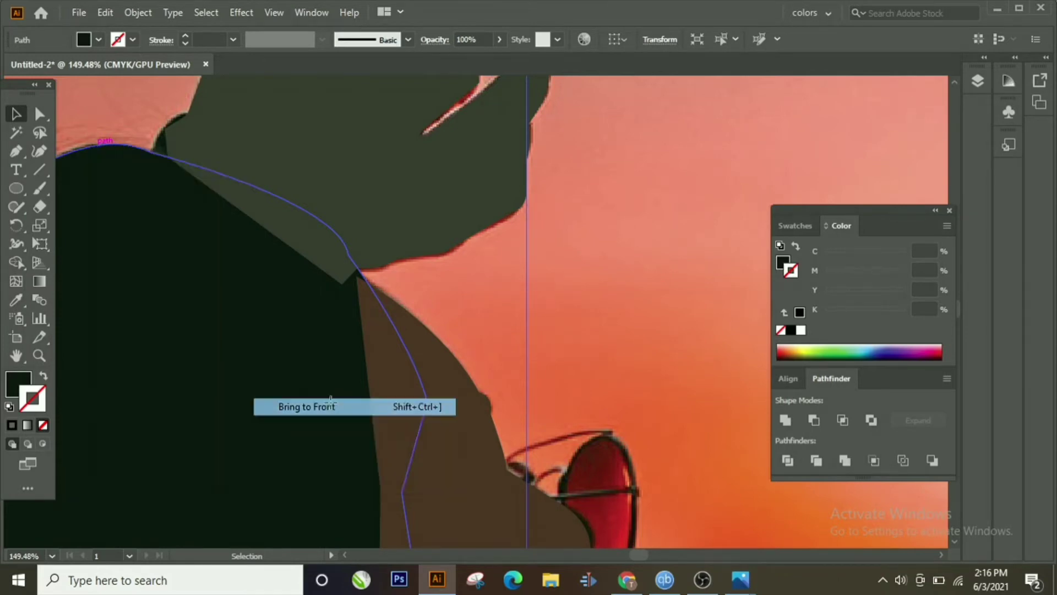
{"action": "left_click_drag", "start_coordinate": [551, 287], "coordinate": [296, 317]}
{"action": "scroll", "coordinate": [330, 329], "scroll_direction": "down", "scroll_amount": 3}
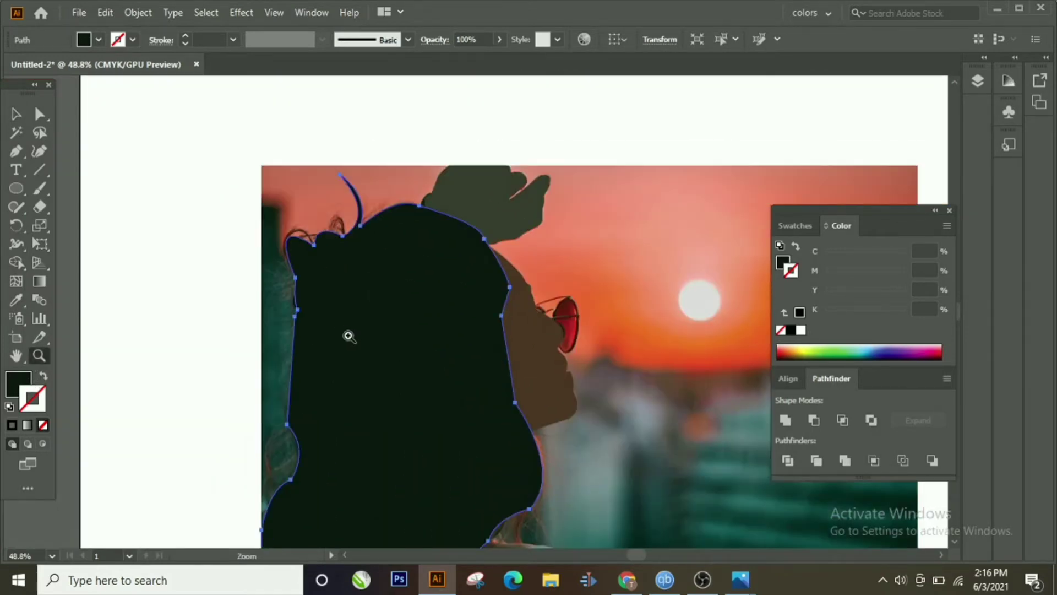
{"action": "key", "text": "v"}
{"action": "left_click", "coordinate": [98, 146]}
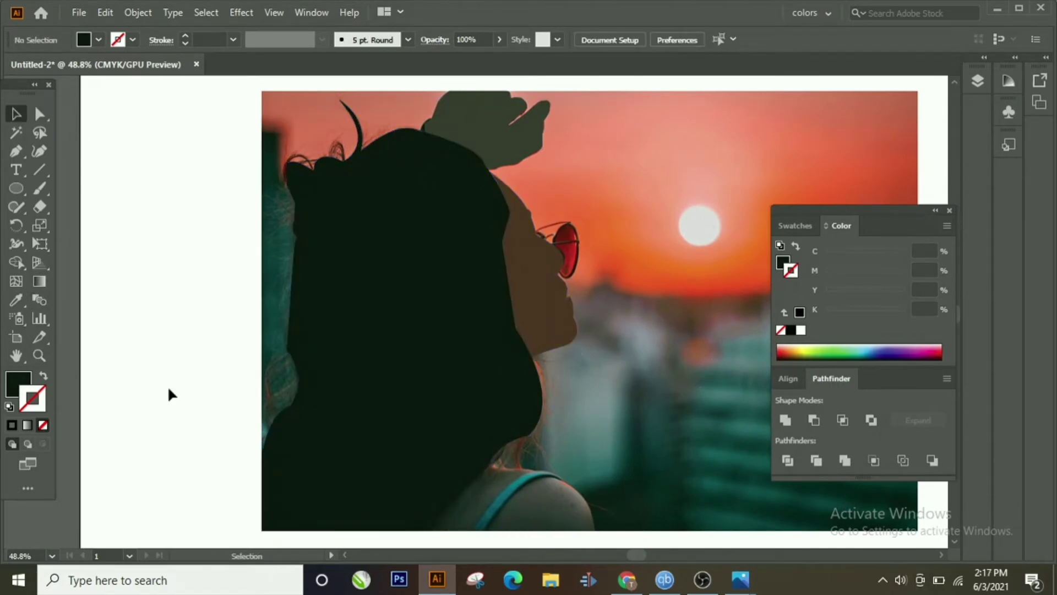
Step: Start a Pen outline of the sunglasses lens, curving from the bridge joint over the top to the outer edge, with dark stroke and no fill
{"action": "left_click", "coordinate": [38, 356]}
{"action": "left_click_drag", "start_coordinate": [413, 306], "coordinate": [705, 269]}
{"action": "left_click_drag", "start_coordinate": [886, 211], "coordinate": [367, 376]}
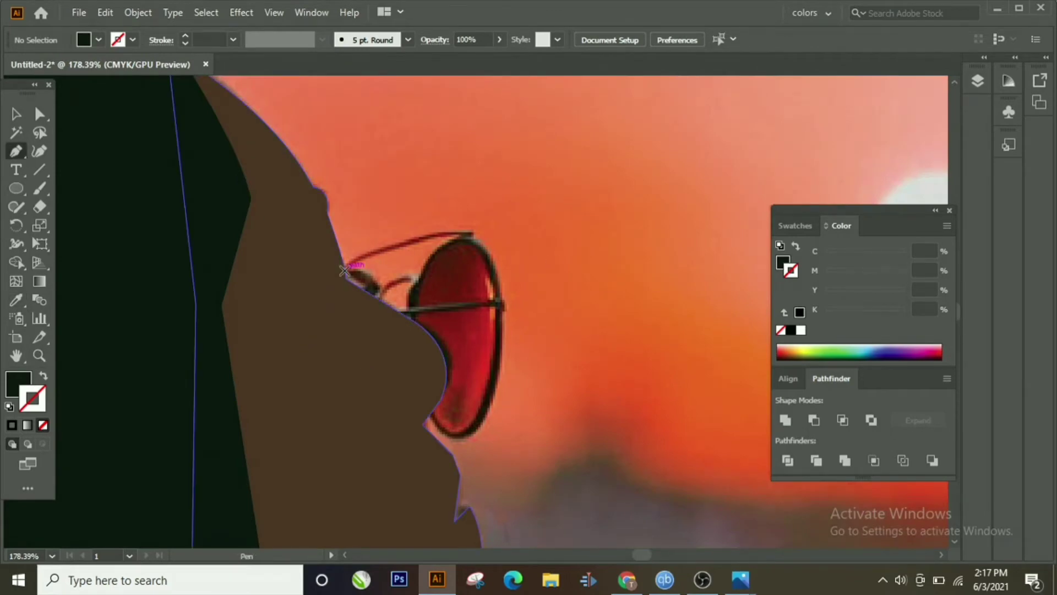
{"action": "left_click", "coordinate": [416, 281]}
{"action": "left_click_drag", "start_coordinate": [497, 299], "coordinate": [504, 369]}
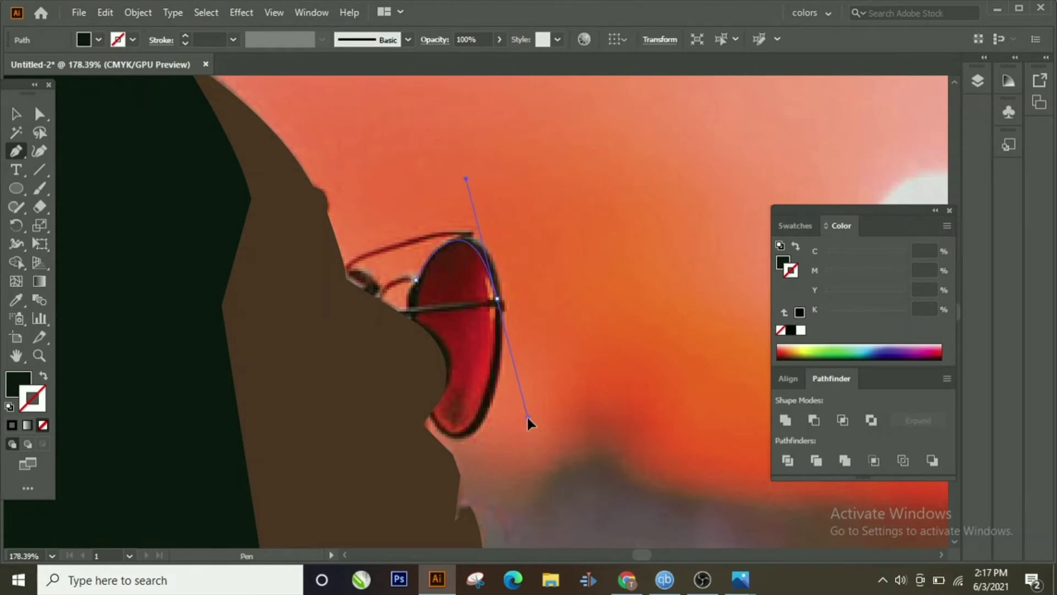
{"action": "left_click_drag", "start_coordinate": [526, 414], "coordinate": [527, 417]}
{"action": "left_click", "coordinate": [44, 376]}
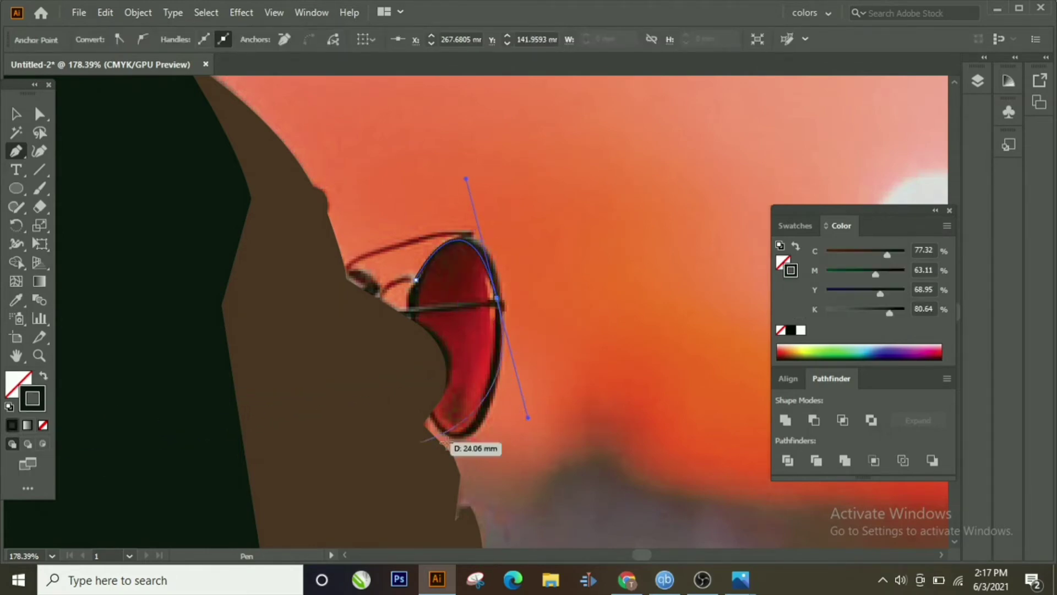
Step: Continue the lens outline around its lower rim and up the inner side, closing it at the bridge joint
{"action": "left_click", "coordinate": [497, 299]}
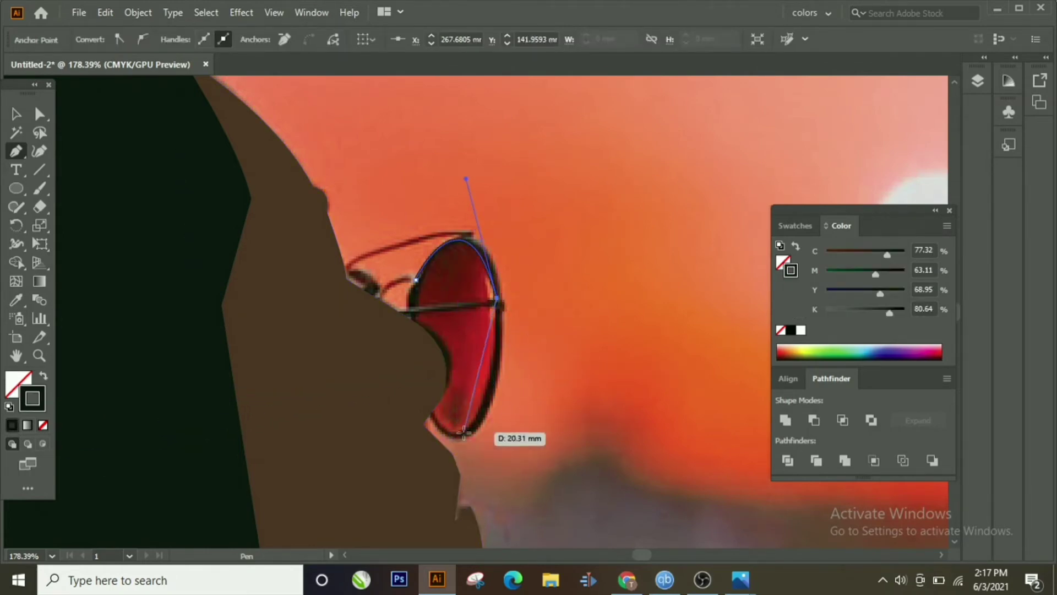
{"action": "left_click_drag", "start_coordinate": [464, 434], "coordinate": [397, 451]}
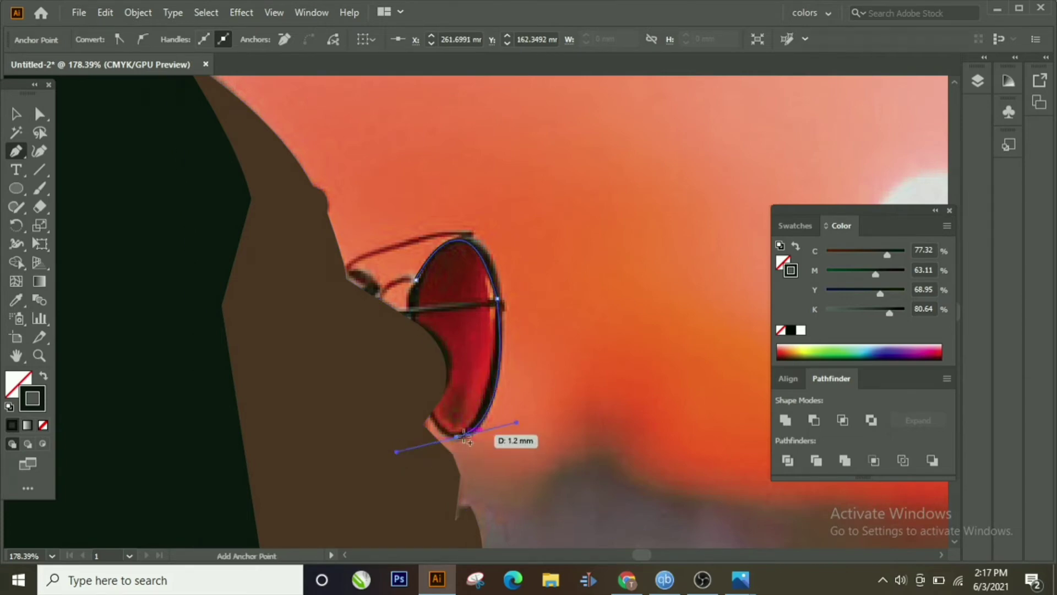
{"action": "left_click", "coordinate": [457, 437]}
{"action": "left_click_drag", "start_coordinate": [432, 413], "coordinate": [421, 388]}
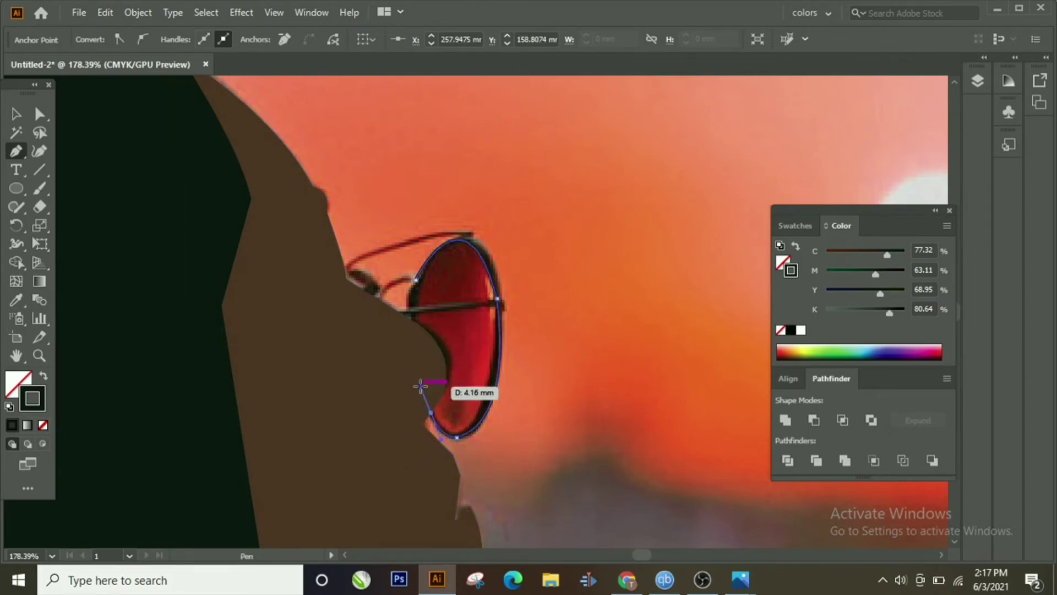
{"action": "left_click", "coordinate": [416, 315]}
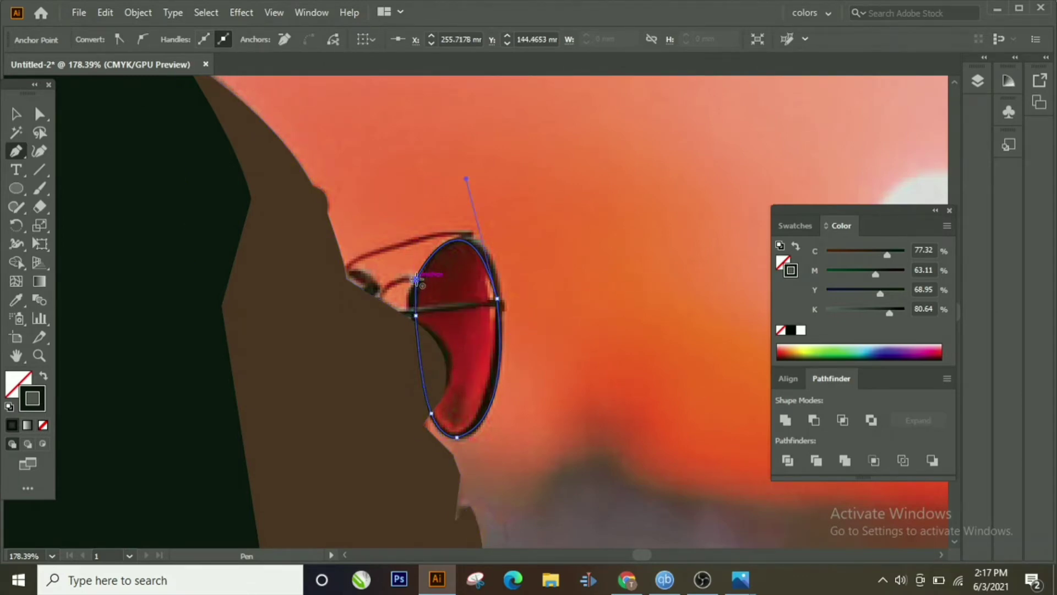
{"action": "left_click", "coordinate": [504, 309]}
{"action": "left_click", "coordinate": [417, 304], "text": "ctrl"}
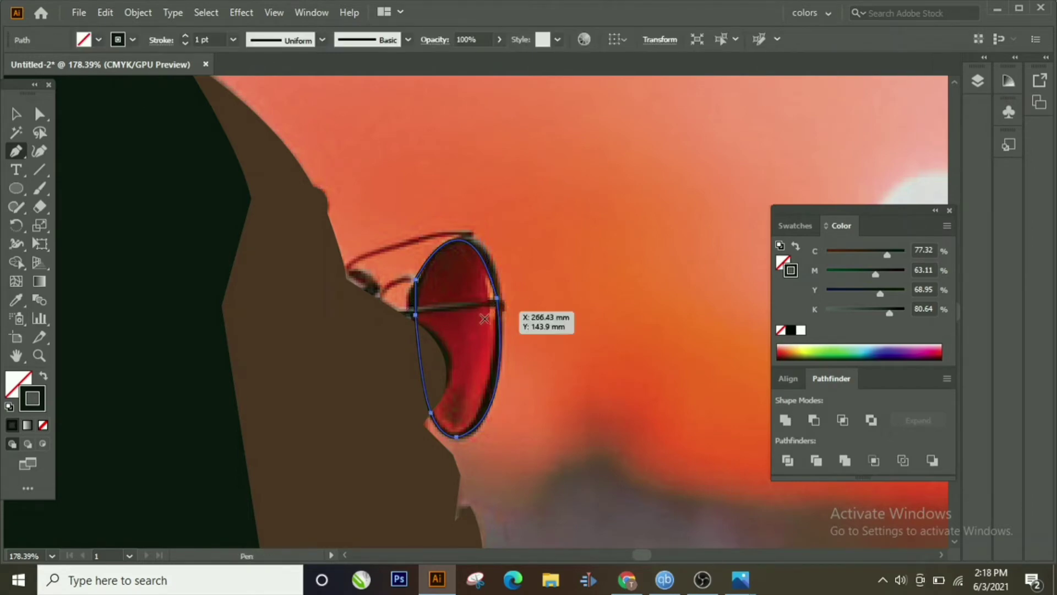
{"action": "left_click", "coordinate": [502, 302]}
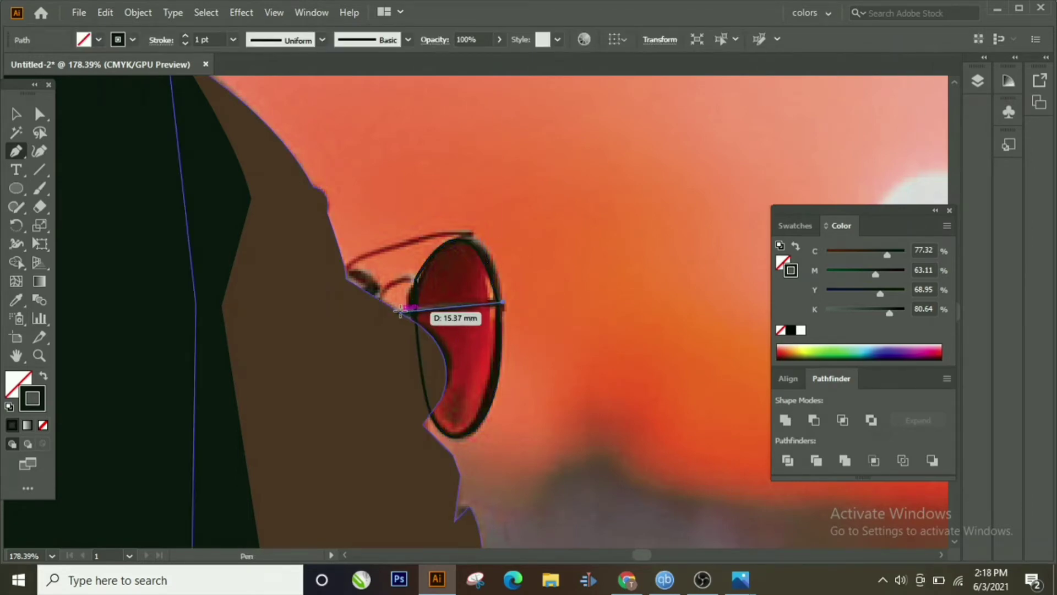
{"action": "left_click", "coordinate": [395, 308]}
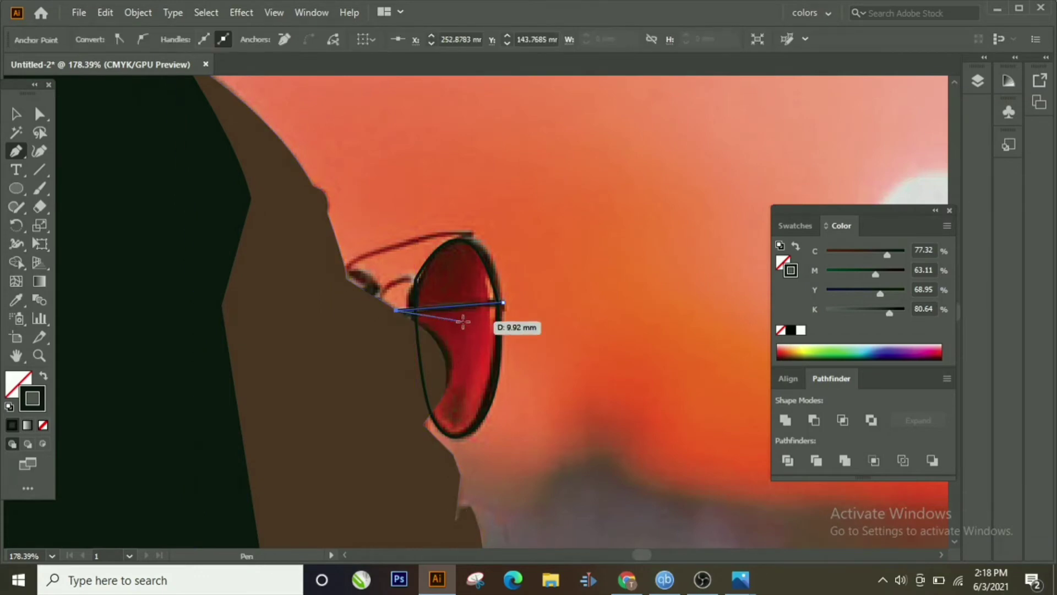
{"action": "left_click", "coordinate": [395, 318]}
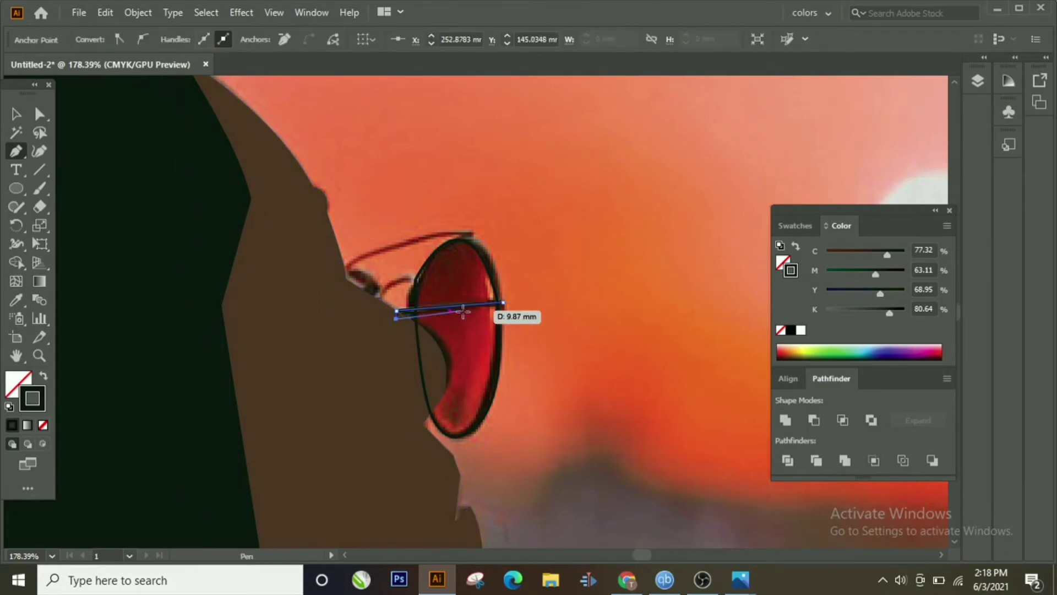
{"action": "left_click", "coordinate": [502, 303]}
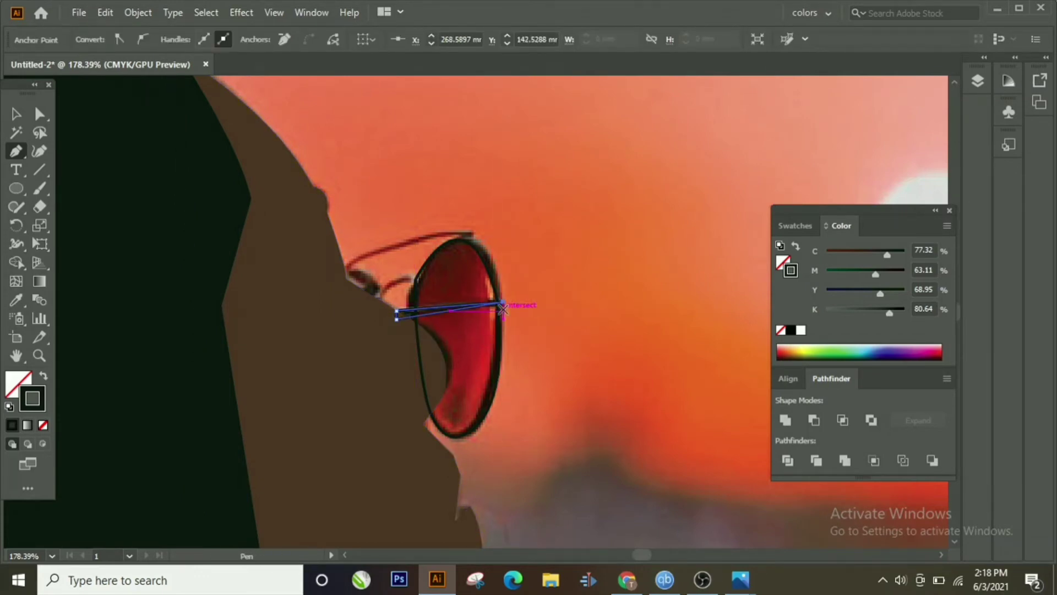
{"action": "key", "text": "Delete"}
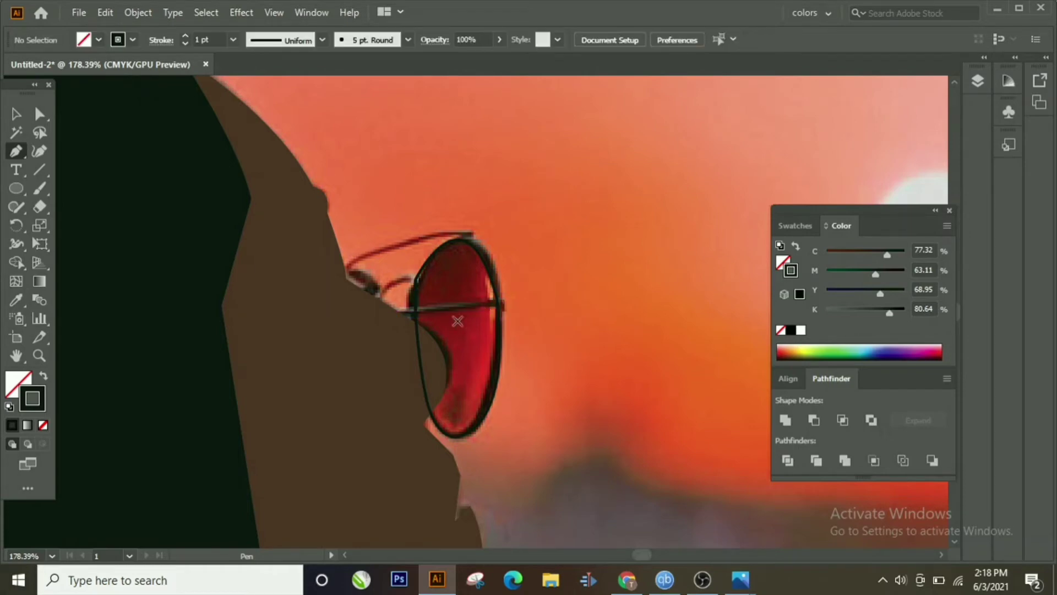
Step: Draw a straight line segment along the glasses' crossbar, from the lens's outer edge to the nose
{"action": "left_click", "coordinate": [39, 169]}
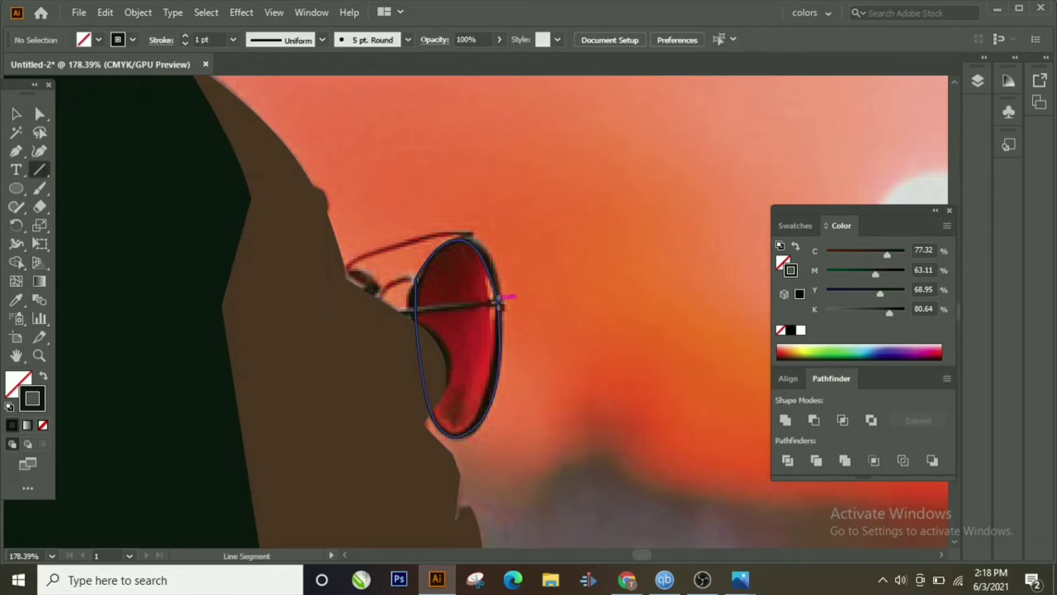
{"action": "left_click", "coordinate": [499, 303]}
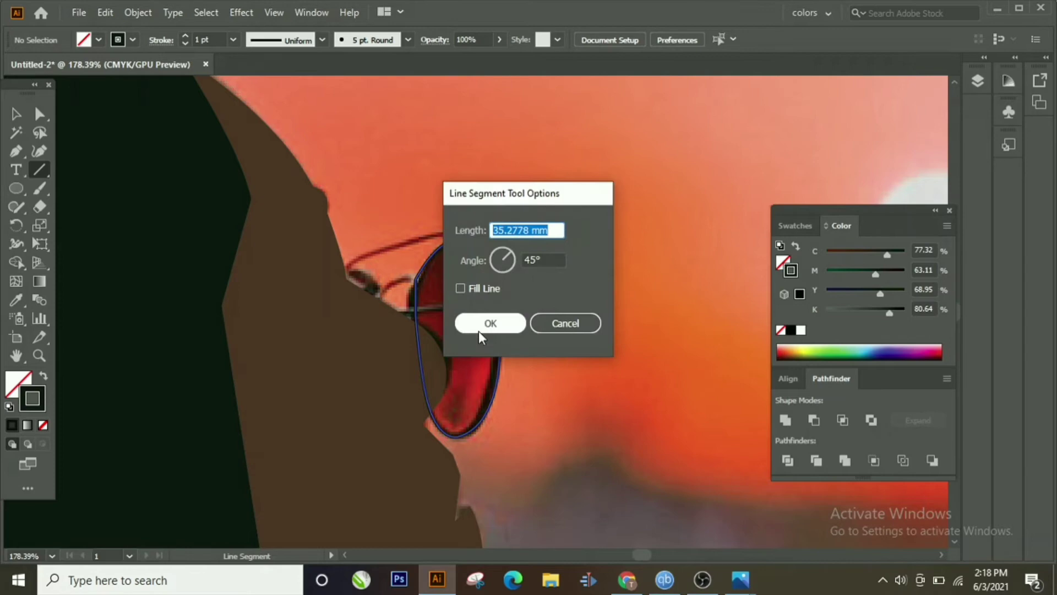
{"action": "left_click", "coordinate": [513, 324]}
{"action": "key", "text": "Delete"}
{"action": "left_click_drag", "start_coordinate": [500, 304], "coordinate": [394, 315]}
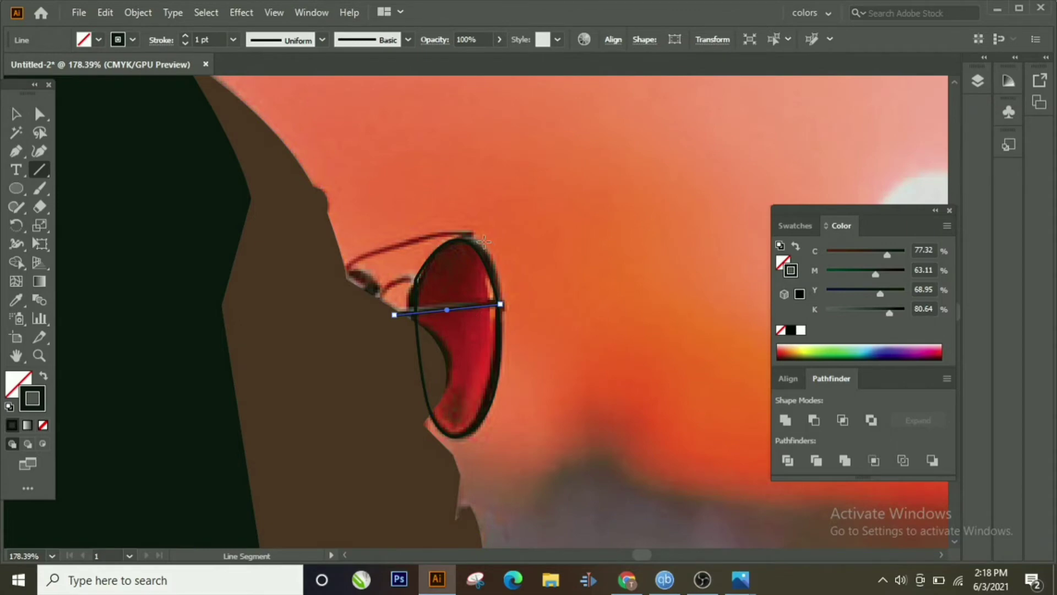
Step: Trace the small curved nose bridge between the lens and the face as a thin closed Pen shape about 5.6 mm wide
{"action": "left_click", "coordinate": [22, 156]}
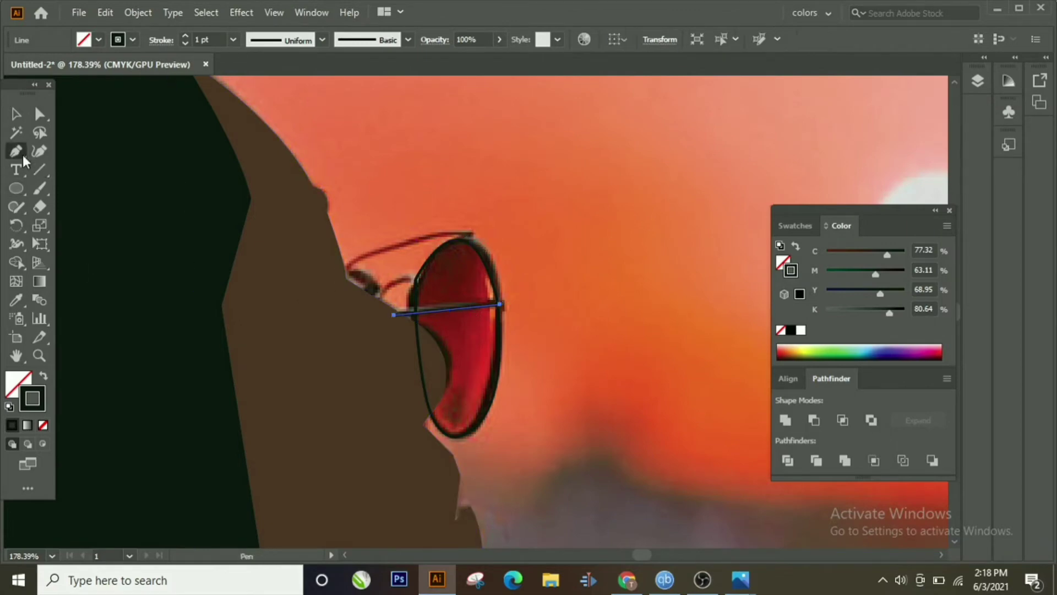
{"action": "left_click", "coordinate": [414, 279]}
{"action": "left_click_drag", "start_coordinate": [380, 297], "coordinate": [367, 330]}
{"action": "left_click", "coordinate": [378, 299]}
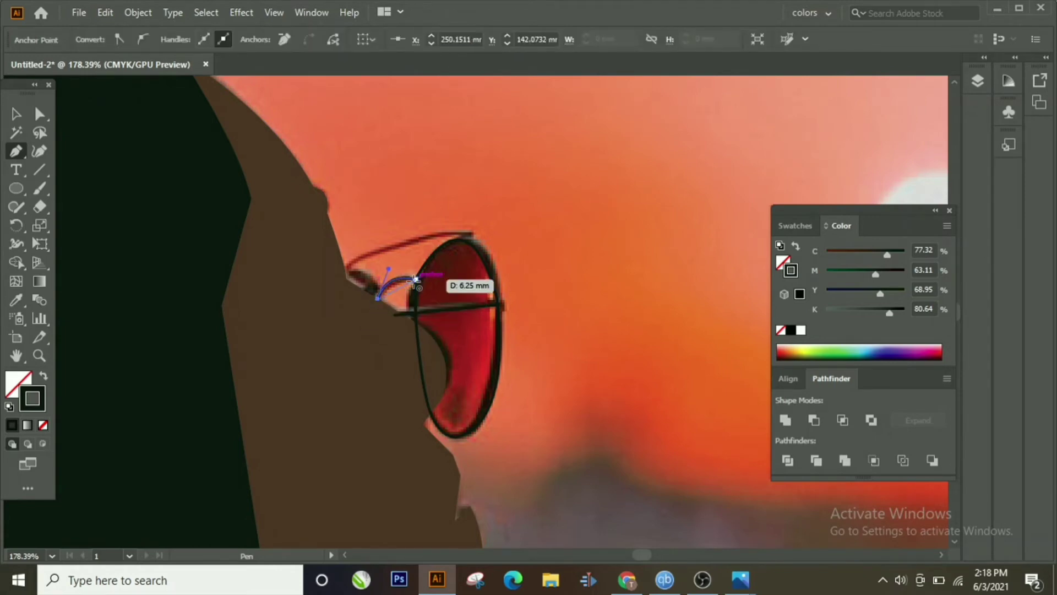
{"action": "left_click", "coordinate": [415, 279]}
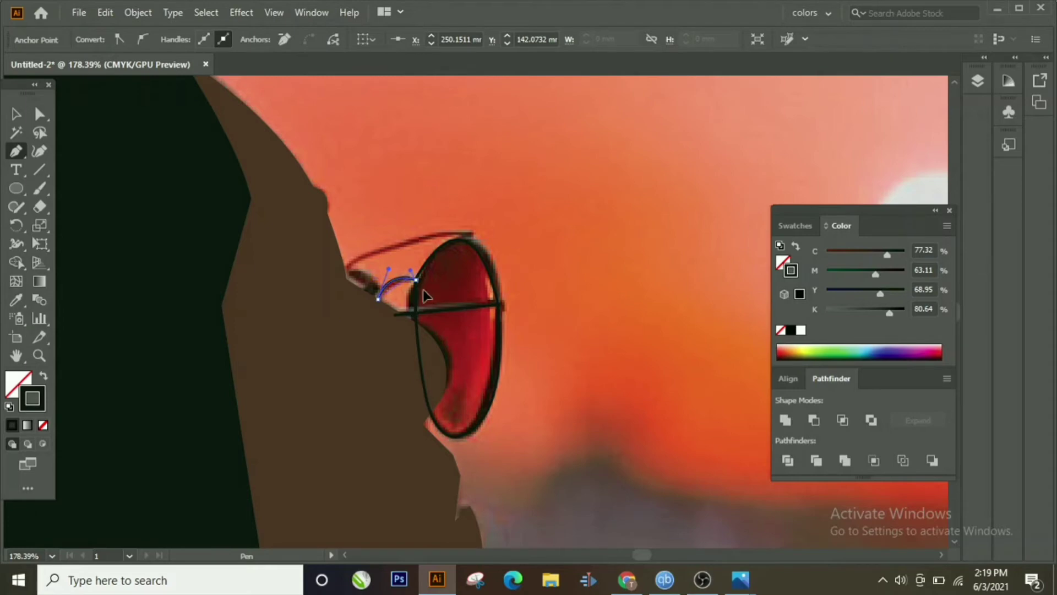
{"action": "left_click_drag", "start_coordinate": [425, 296], "coordinate": [435, 281]}
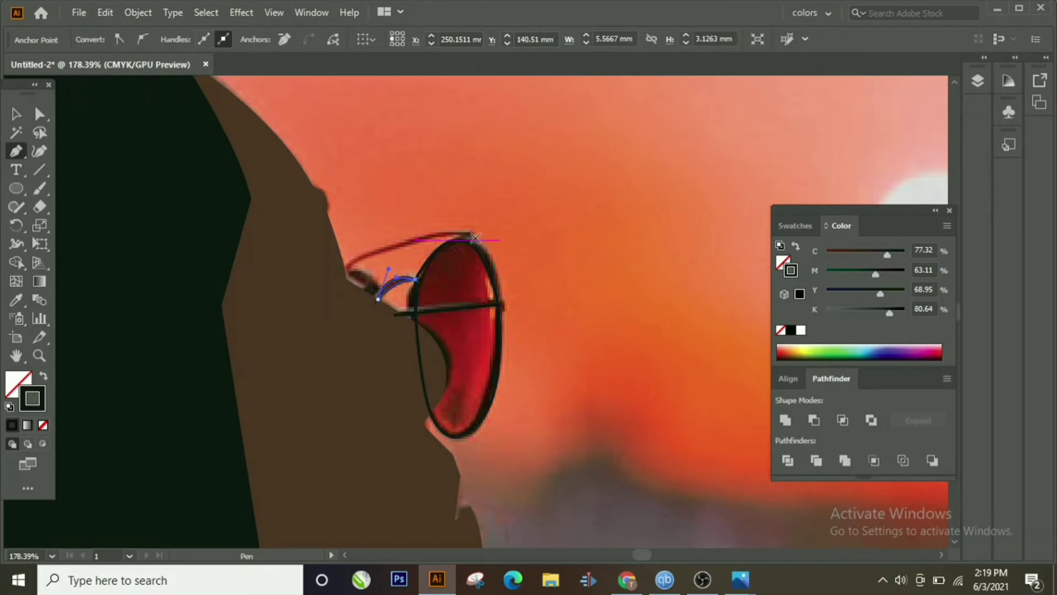
Step: Trace the upper brow bar from the lens top to the brow as a thin closed curve about 19 mm wide
{"action": "left_click", "coordinate": [470, 240]}
{"action": "left_click_drag", "start_coordinate": [346, 272], "coordinate": [320, 302]}
{"action": "left_click_drag", "start_coordinate": [470, 241], "coordinate": [554, 260]}
Step: Swap fill and stroke on the brow bar and the nose bridge so both have a near-black fill and no stroke
{"action": "left_click", "coordinate": [25, 116]}
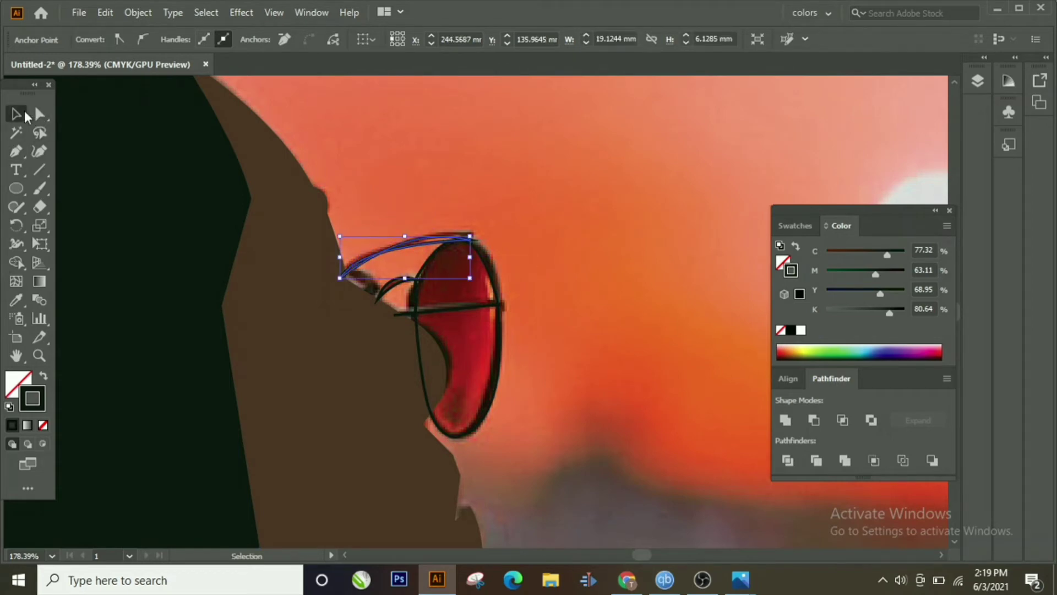
{"action": "left_click", "coordinate": [44, 376]}
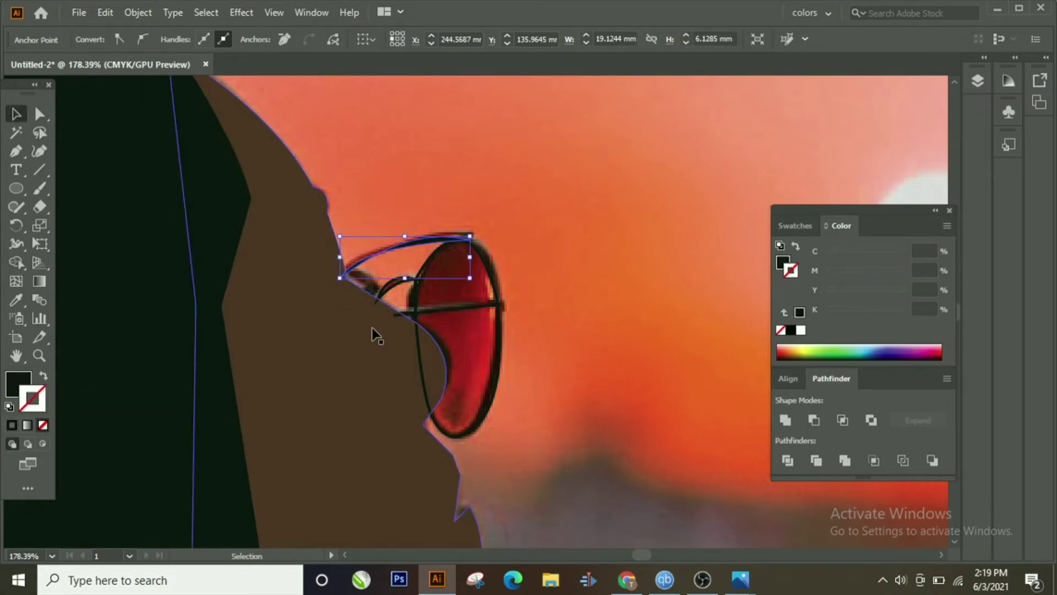
{"action": "left_click", "coordinate": [388, 283]}
{"action": "left_click", "coordinate": [45, 377]}
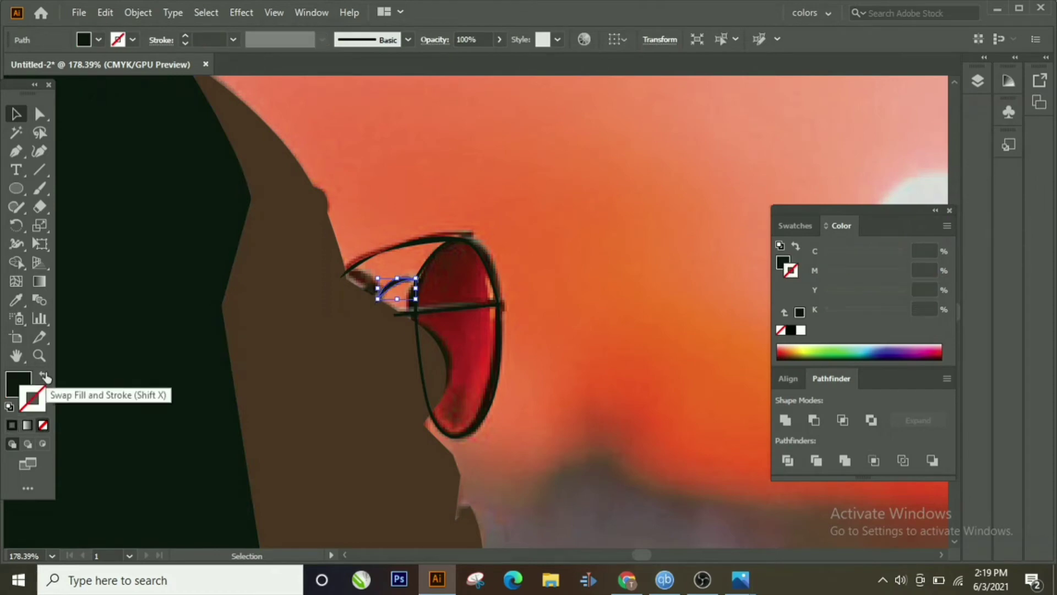
{"action": "left_click", "coordinate": [16, 299]}
{"action": "left_click", "coordinate": [468, 371]}
{"action": "key", "text": "ctrl+z"}
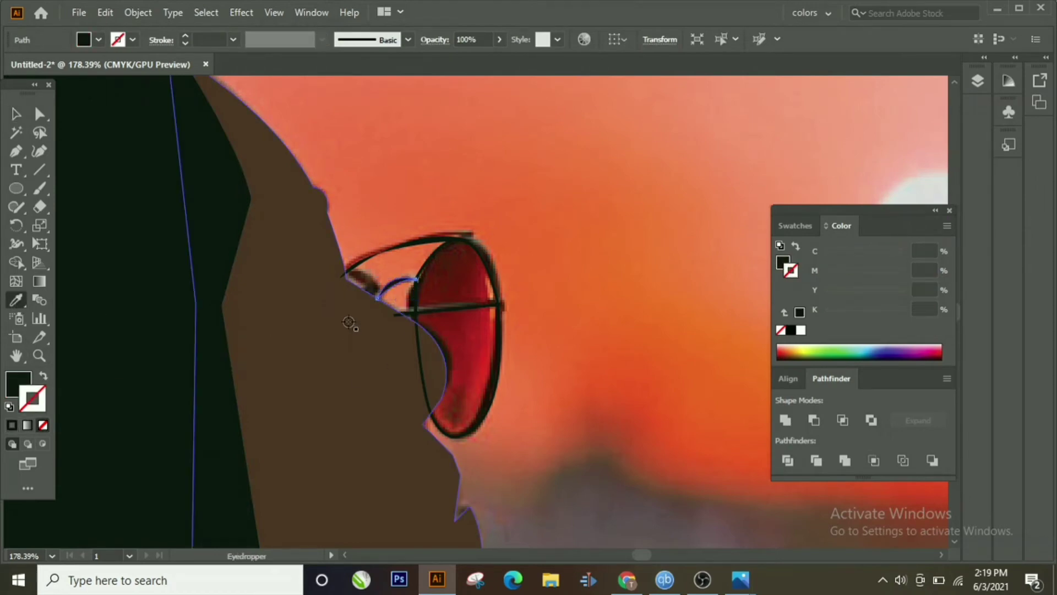
Step: Select the lens outline and fill it with the dark red sampled from the lens in the photo
{"action": "left_click", "coordinate": [16, 113]}
{"action": "left_click", "coordinate": [498, 375]}
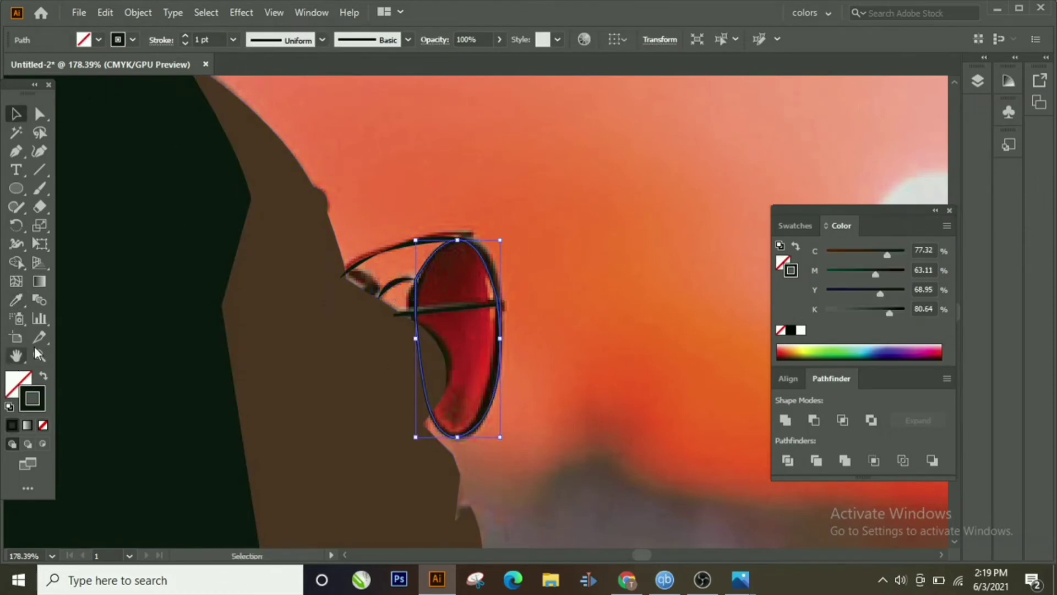
{"action": "left_click", "coordinate": [16, 299]}
{"action": "left_click", "coordinate": [483, 346]}
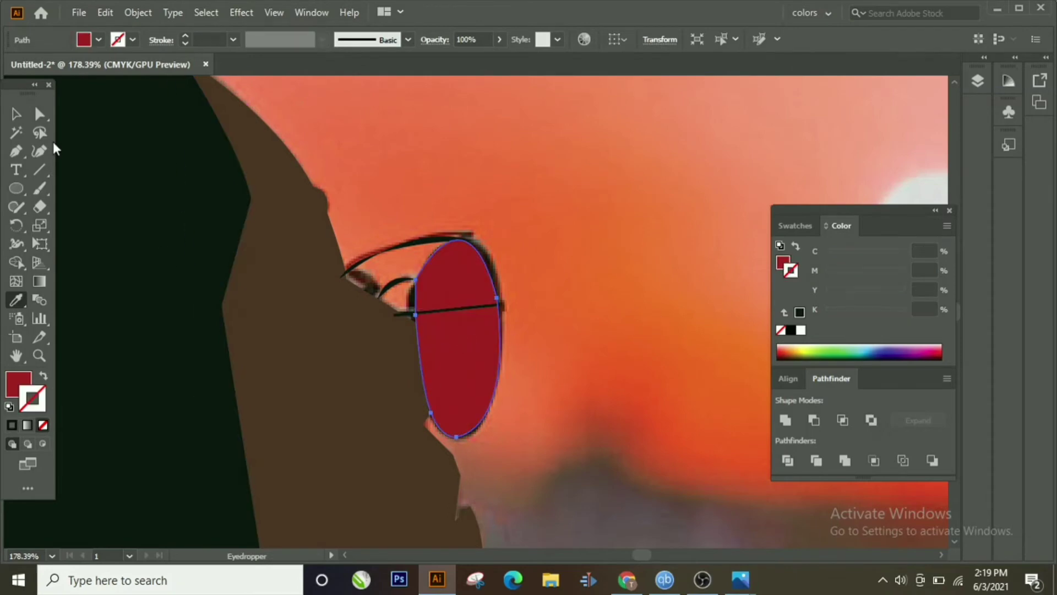
Step: Send the red lens shape to the back, and bring it forward one level so it sits above the photo but behind the face
{"action": "left_click", "coordinate": [26, 116]}
{"action": "right_click", "coordinate": [439, 349]}
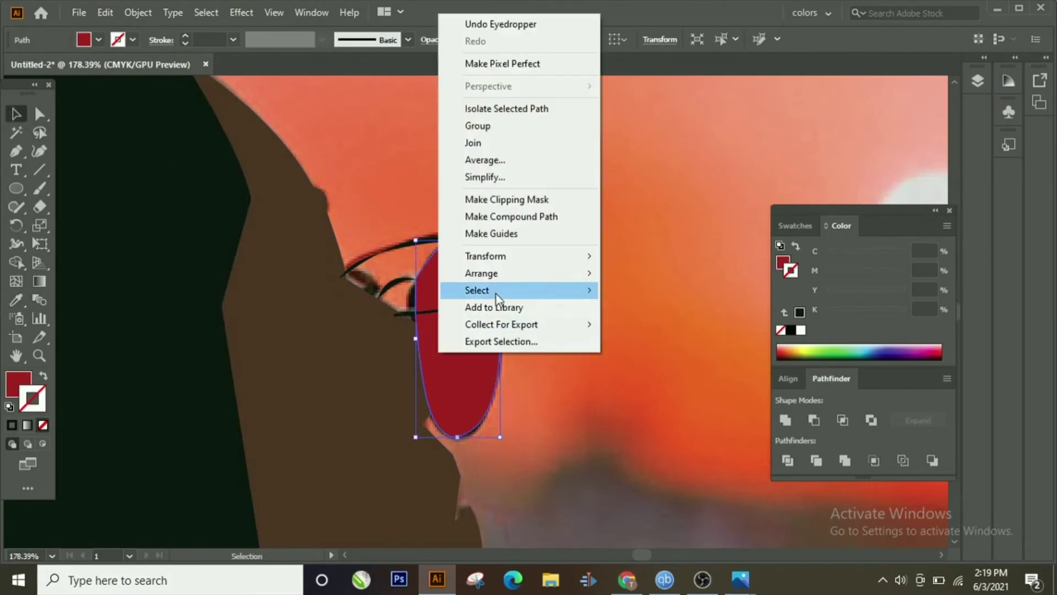
{"action": "mouse_move", "coordinate": [496, 273]}
{"action": "left_click", "coordinate": [625, 324]}
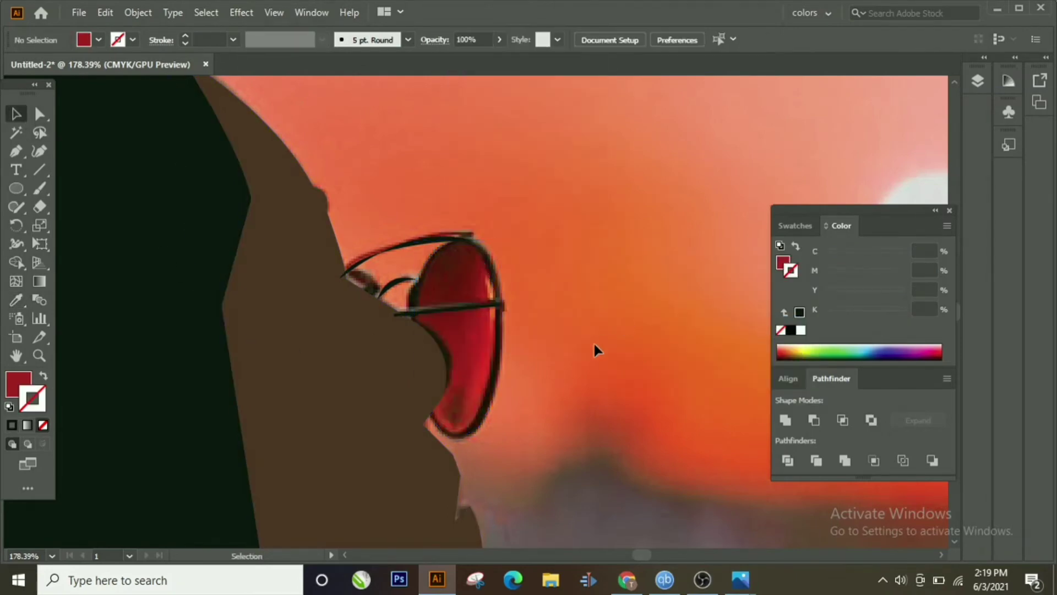
{"action": "right_click", "coordinate": [486, 360]}
{"action": "mouse_move", "coordinate": [602, 284]}
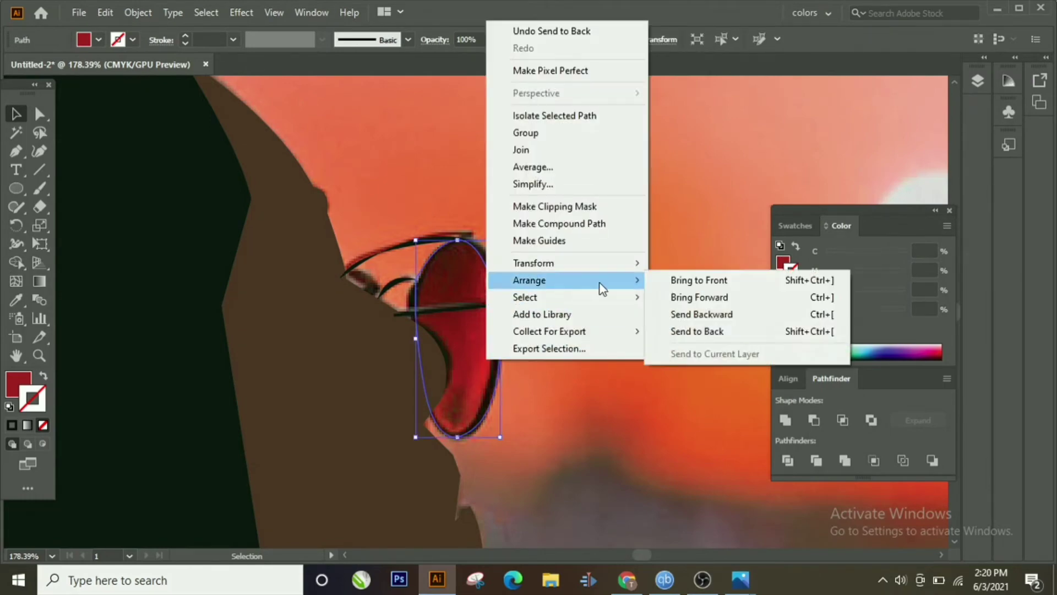
{"action": "left_click", "coordinate": [686, 303]}
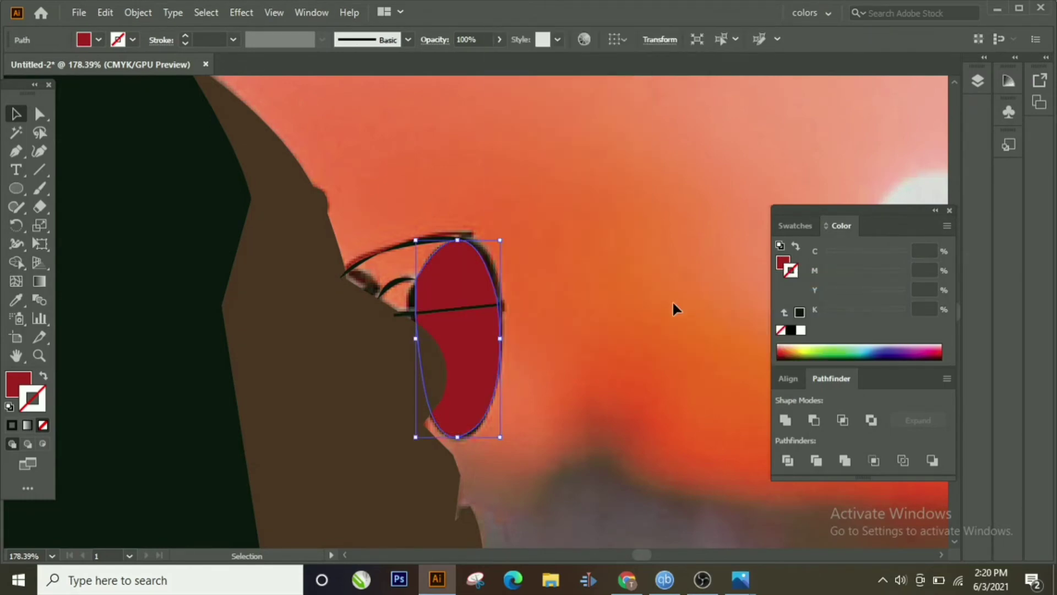
Step: Give the red sunglasses lens a 1 pt black stroke
{"action": "left_click", "coordinate": [672, 306]}
{"action": "left_click", "coordinate": [500, 336]}
{"action": "left_click", "coordinate": [790, 330]}
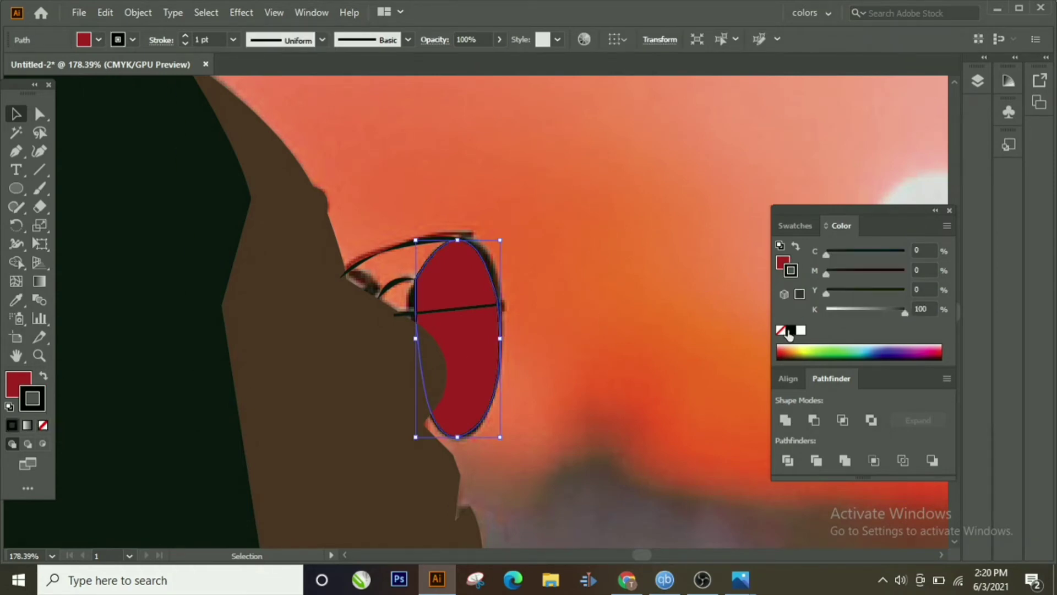
{"action": "left_click", "coordinate": [600, 186]}
Step: Draw a dark red rectangle with a black stroke covering the whole photo and send it behind the photo
{"action": "left_click", "coordinate": [39, 355]}
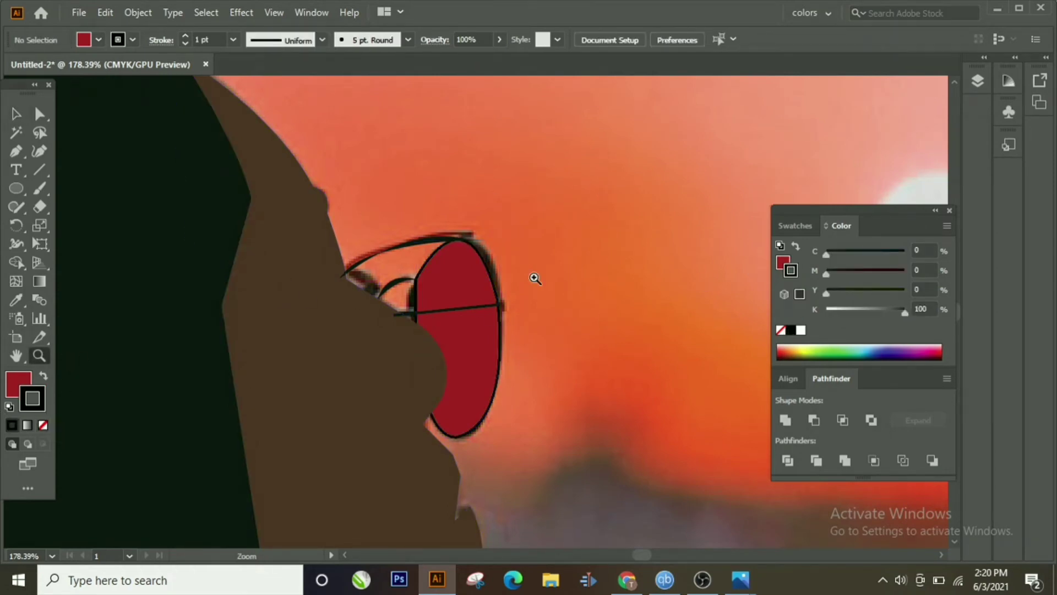
{"action": "left_click_drag", "start_coordinate": [532, 276], "coordinate": [369, 309]}
{"action": "left_click_drag", "start_coordinate": [678, 291], "coordinate": [455, 286]}
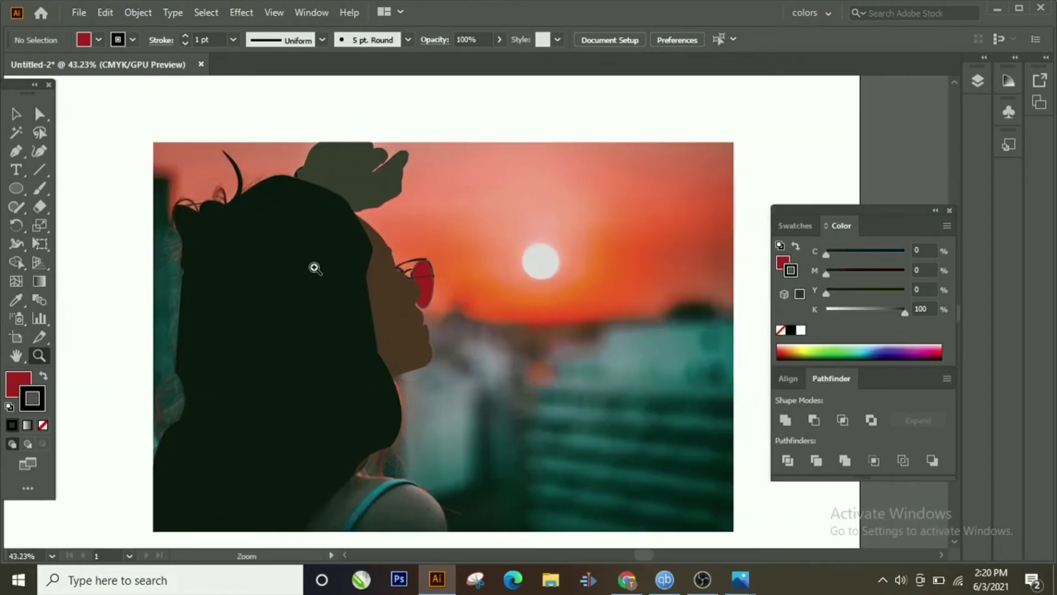
{"action": "left_click_drag", "start_coordinate": [17, 188], "coordinate": [70, 186]}
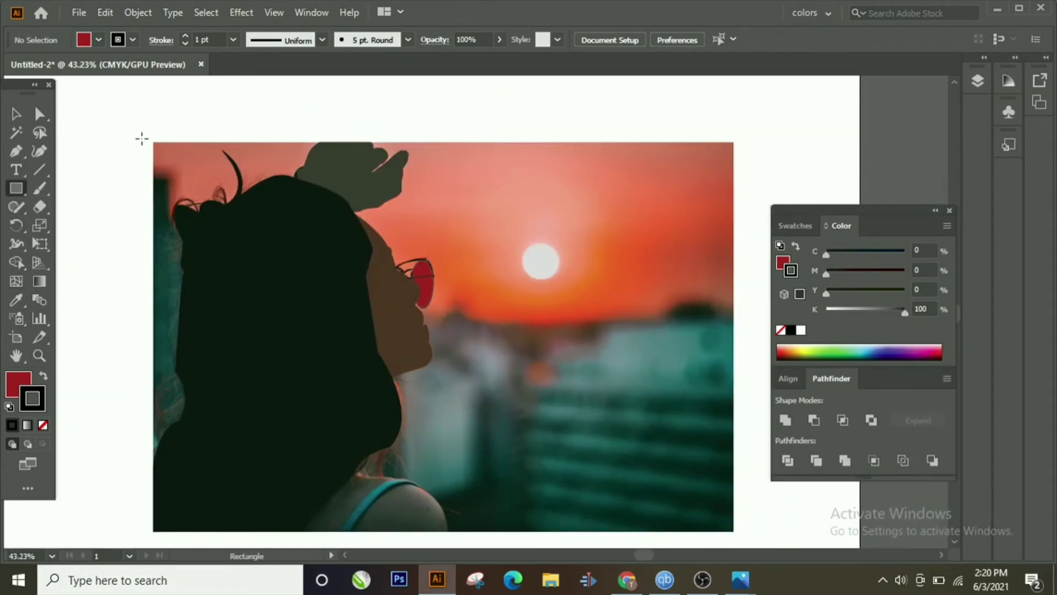
{"action": "left_click_drag", "start_coordinate": [153, 143], "coordinate": [735, 532]}
{"action": "left_click", "coordinate": [15, 114]}
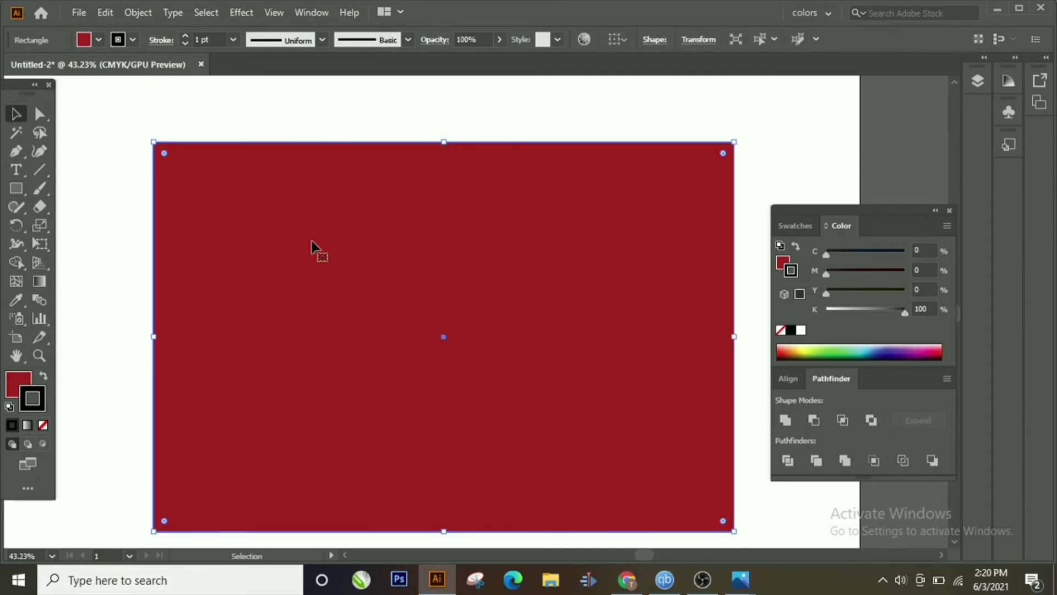
{"action": "right_click", "coordinate": [314, 248]}
{"action": "mouse_move", "coordinate": [461, 500]}
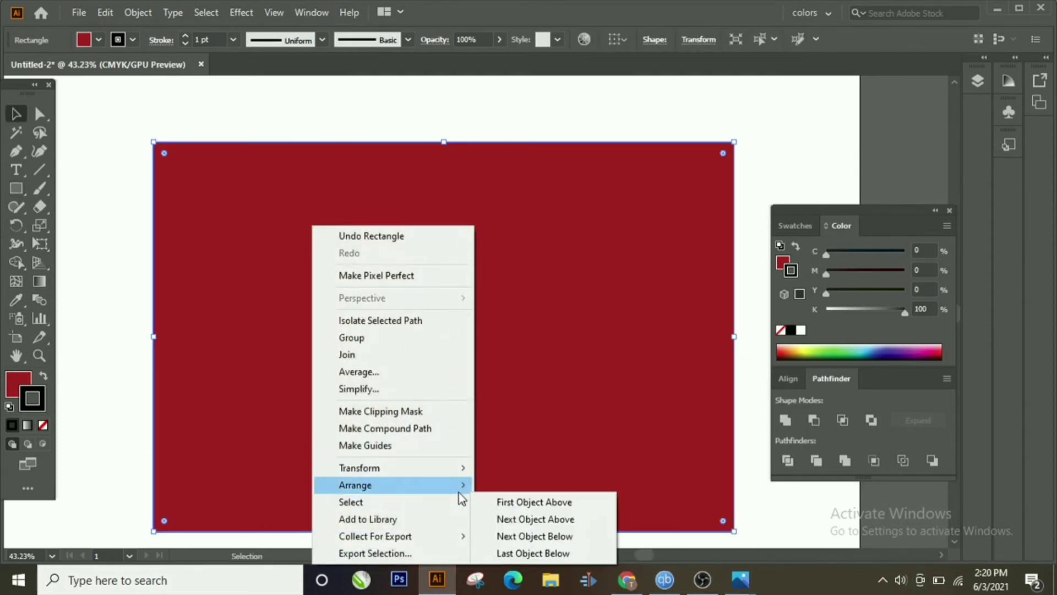
{"action": "left_click", "coordinate": [510, 536]}
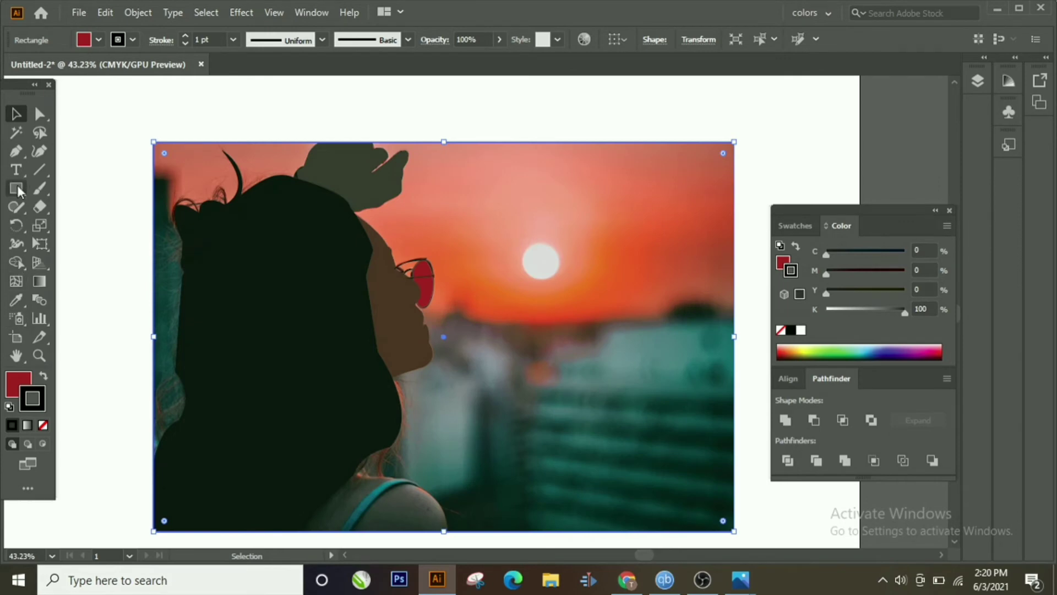
Step: Draw a small sun-sized circle in the sky above the sun and give it a white fill with no stroke
{"action": "mouse_move", "coordinate": [18, 190]}
{"action": "left_mouse_down"}
{"action": "mouse_move", "coordinate": [33, 187]}
{"action": "mouse_move", "coordinate": [61, 225]}
{"action": "left_mouse_up"}
{"action": "left_click_drag", "start_coordinate": [543, 178], "coordinate": [582, 219]}
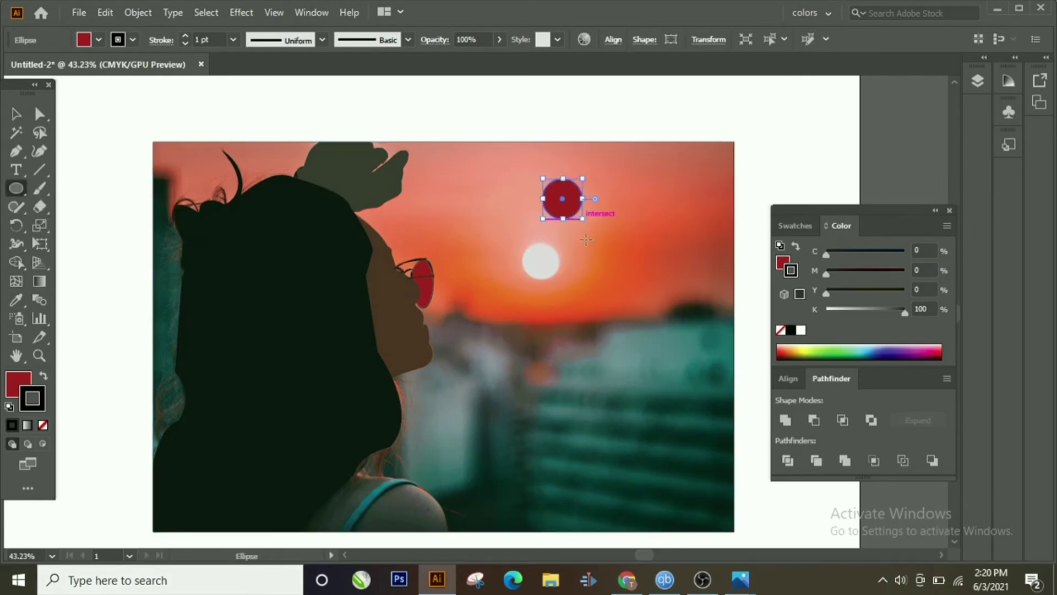
{"action": "left_click", "coordinate": [801, 330]}
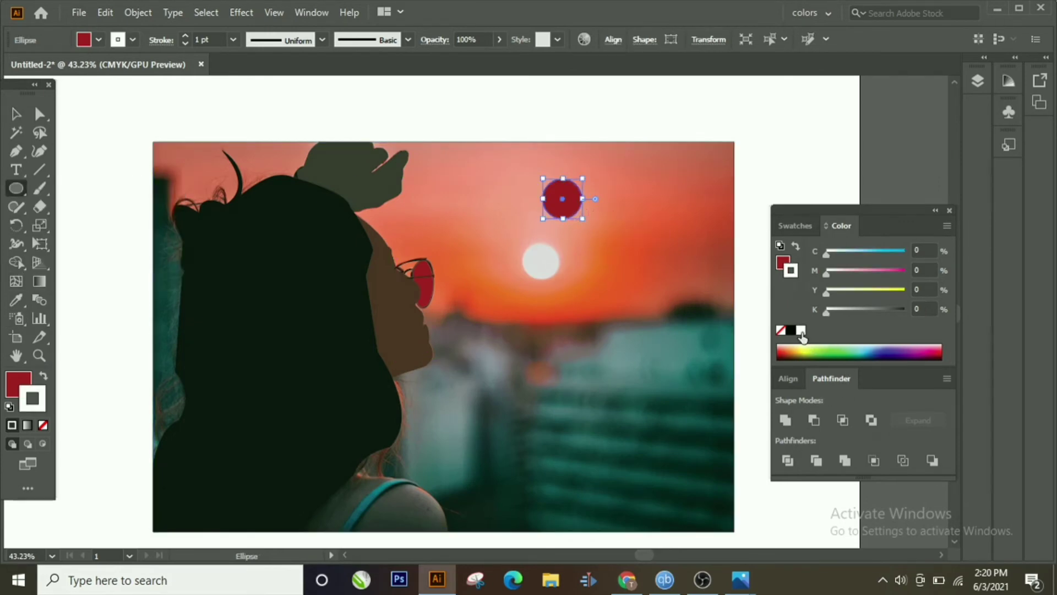
{"action": "key", "text": "shift+x"}
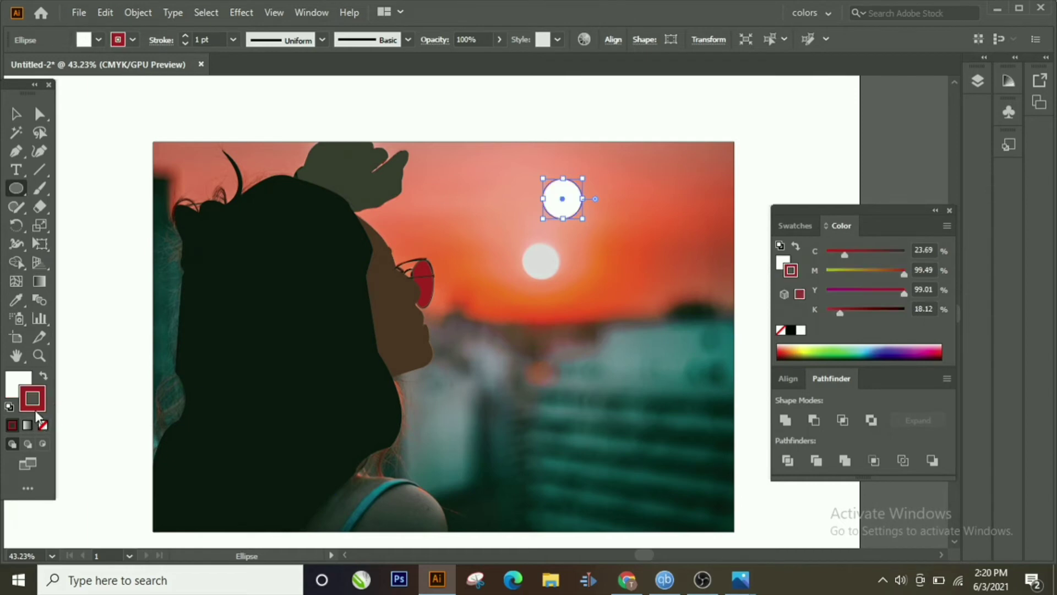
{"action": "left_click", "coordinate": [43, 425]}
{"action": "left_click", "coordinate": [75, 389]}
{"action": "left_click", "coordinate": [546, 300]}
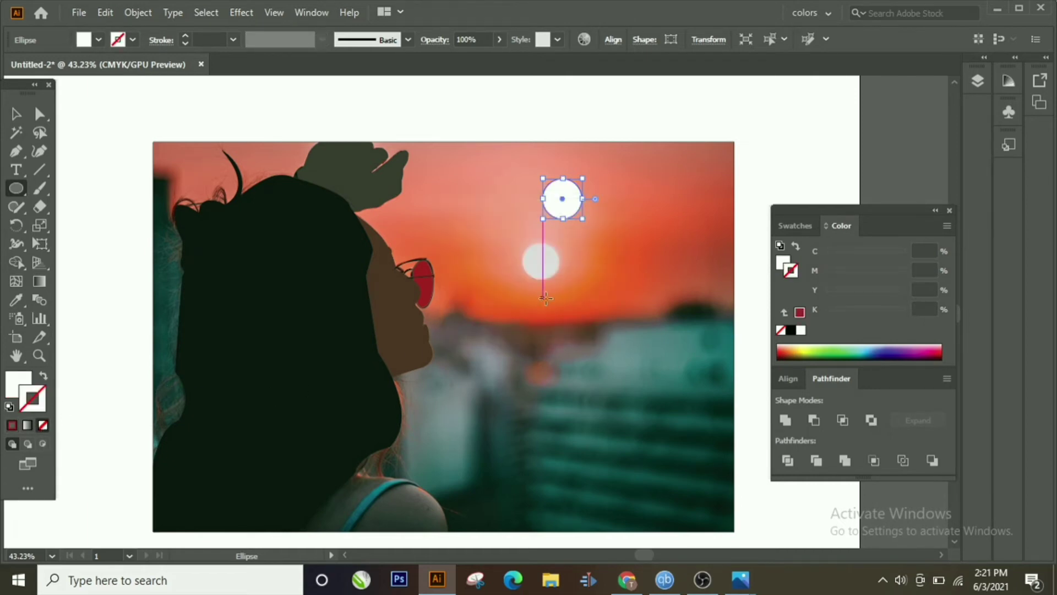
{"action": "left_click", "coordinate": [18, 115]}
Step: Apply a Gaussian Blur to the white circle so that its edge glows softly
{"action": "left_click", "coordinate": [545, 204]}
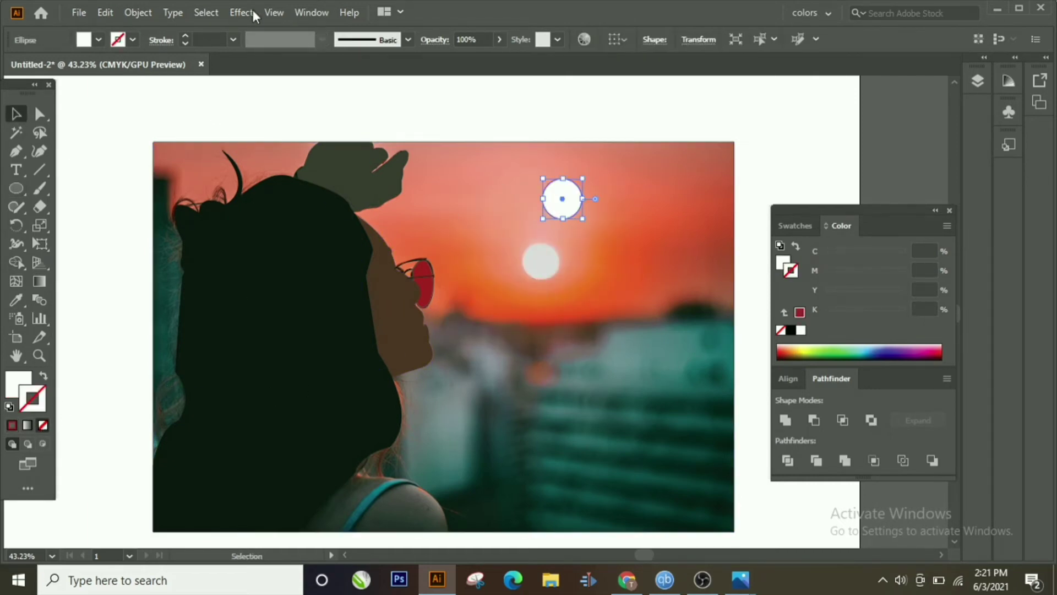
{"action": "left_click", "coordinate": [274, 12]}
{"action": "left_click", "coordinate": [242, 12]}
{"action": "left_click", "coordinate": [242, 12]}
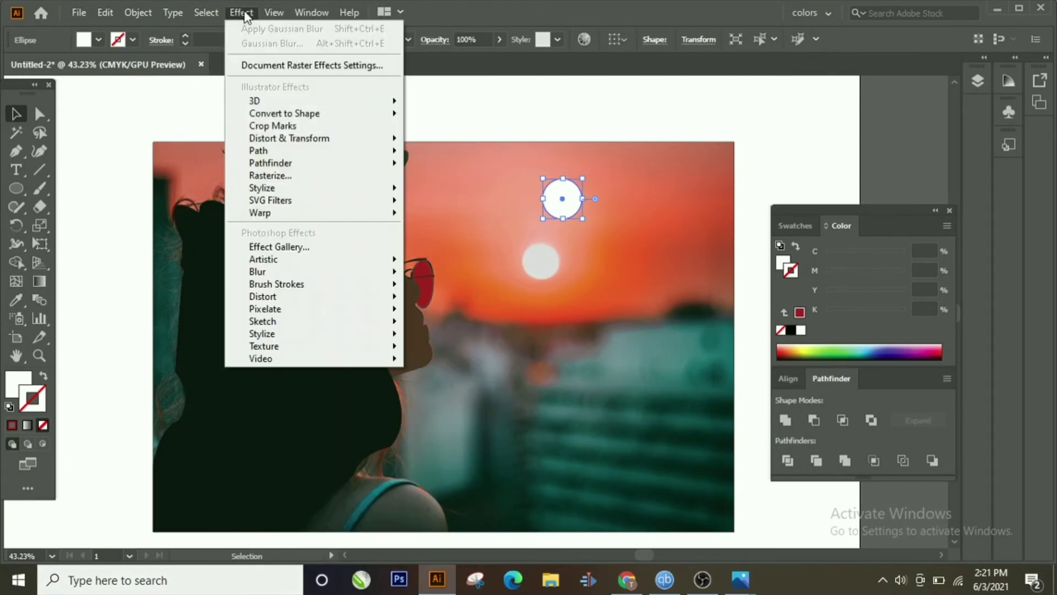
{"action": "mouse_move", "coordinate": [310, 272]}
{"action": "left_click", "coordinate": [432, 273]}
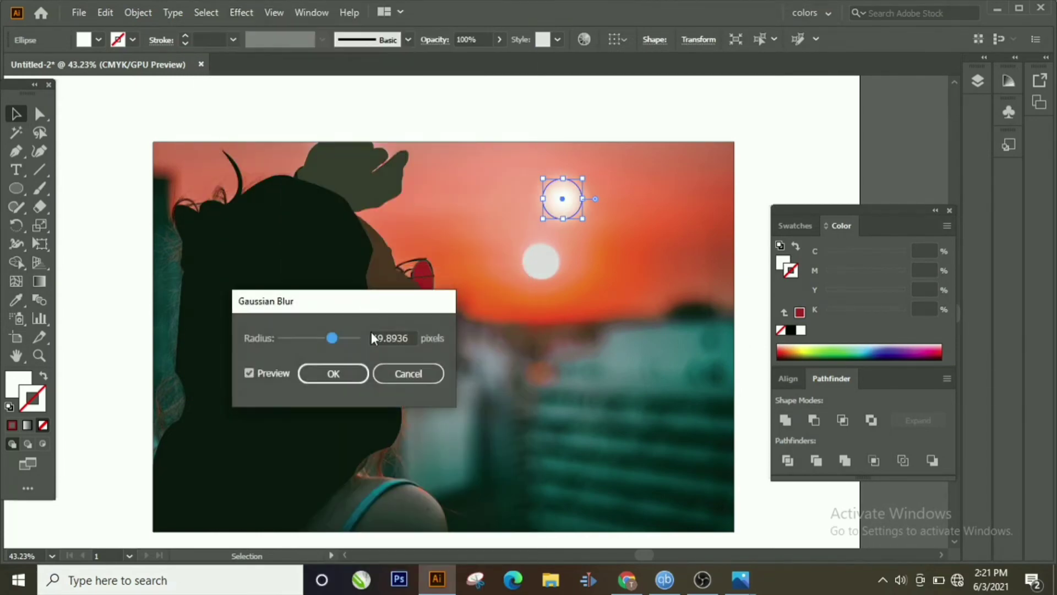
{"action": "mouse_move", "coordinate": [331, 336]}
{"action": "left_mouse_down"}
{"action": "mouse_move", "coordinate": [309, 333]}
{"action": "mouse_move", "coordinate": [334, 332]}
{"action": "left_mouse_up"}
{"action": "left_click", "coordinate": [333, 380]}
{"action": "left_click", "coordinate": [114, 279]}
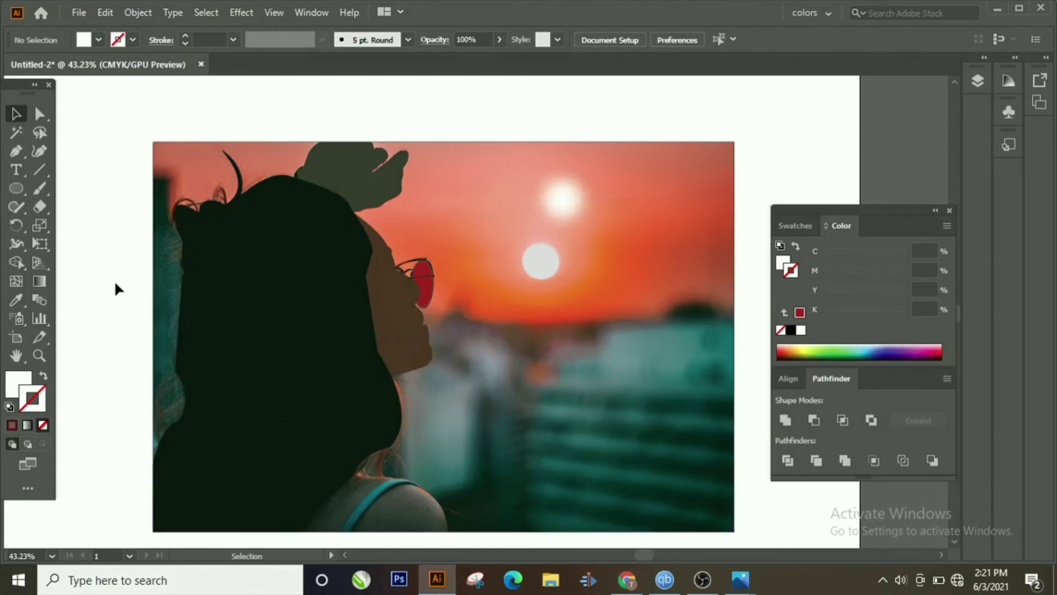
Step: Move the blurred white circle onto the sun in the photo
{"action": "left_click", "coordinate": [571, 214]}
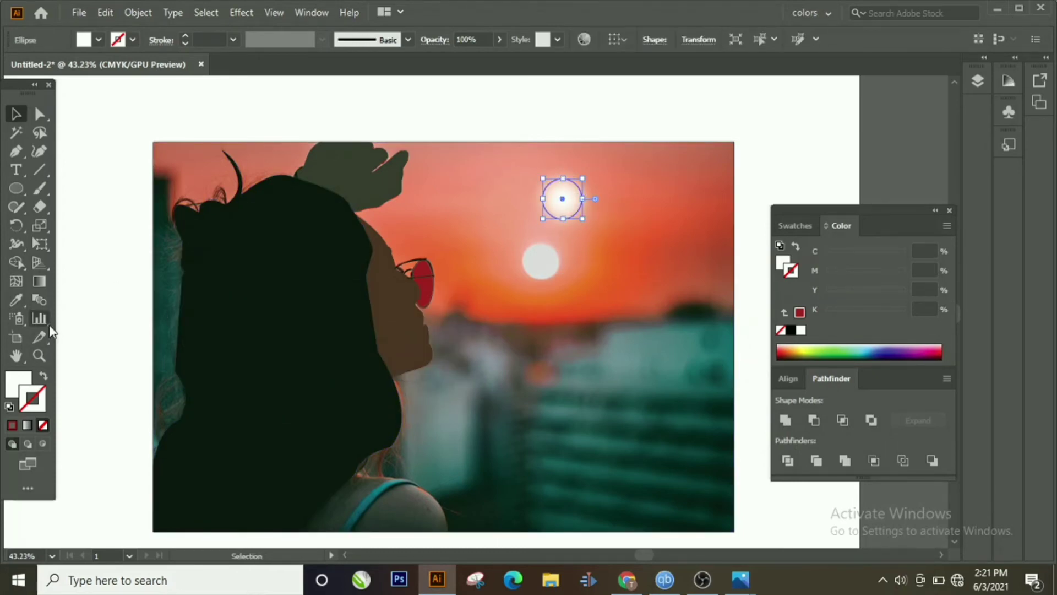
{"action": "left_click_drag", "start_coordinate": [573, 194], "coordinate": [553, 261]}
{"action": "left_click", "coordinate": [530, 322]}
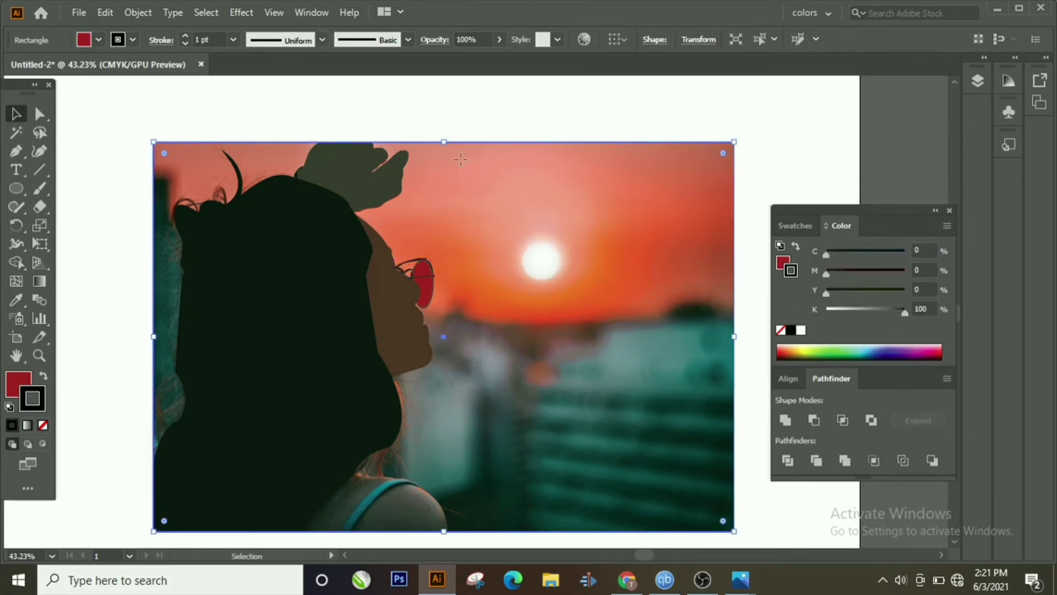
Step: Extend the artboard's left edge outward to make empty space beside the photo
{"action": "left_click", "coordinate": [44, 354]}
{"action": "left_click_drag", "start_coordinate": [534, 255], "coordinate": [341, 305]}
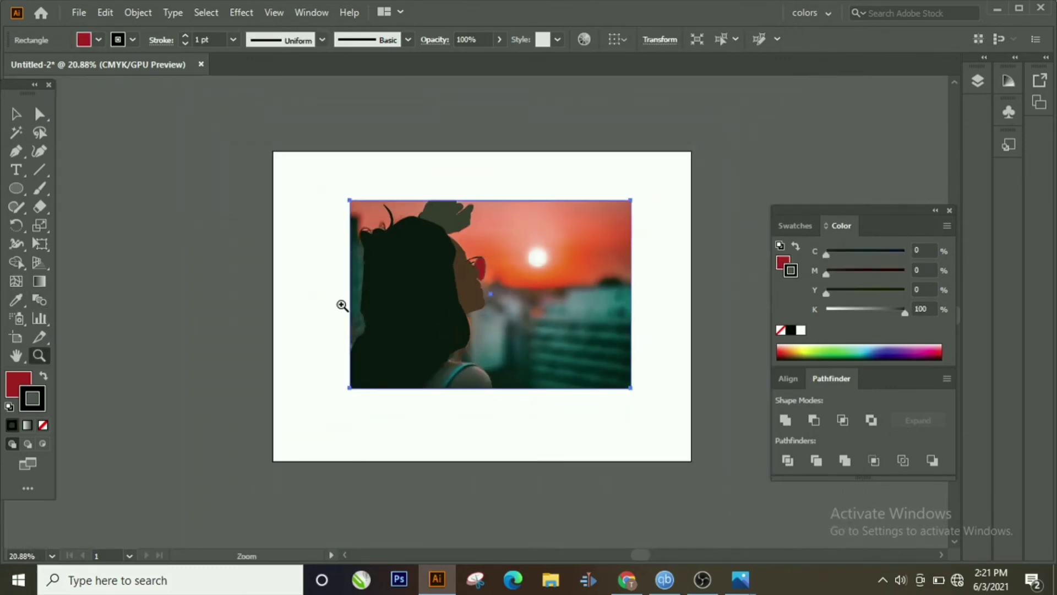
{"action": "left_click", "coordinate": [17, 337]}
{"action": "left_click_drag", "start_coordinate": [274, 306], "coordinate": [56, 306]}
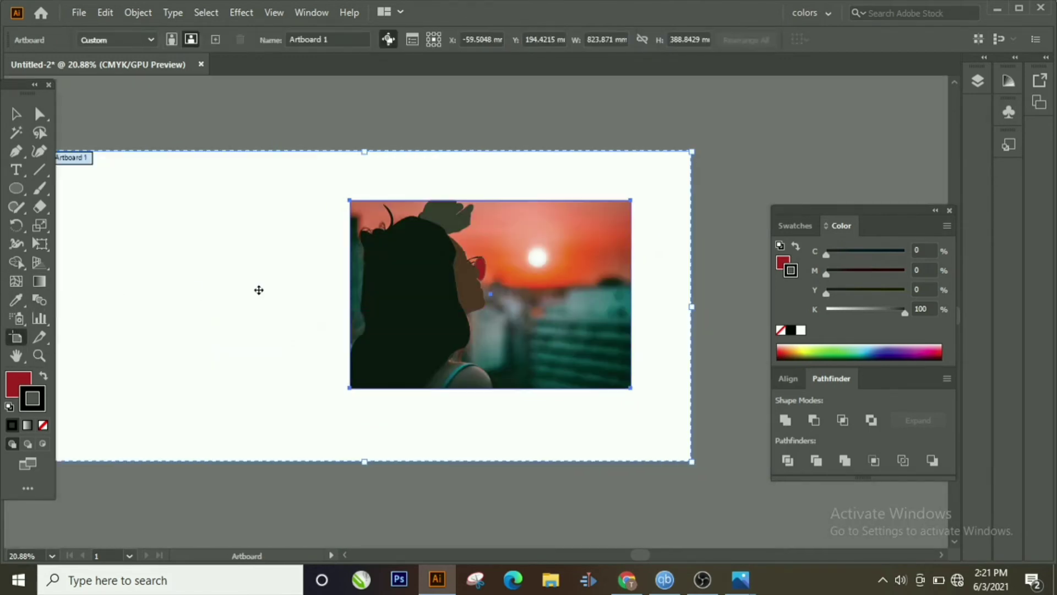
{"action": "left_click_drag", "start_coordinate": [284, 369], "coordinate": [388, 327]}
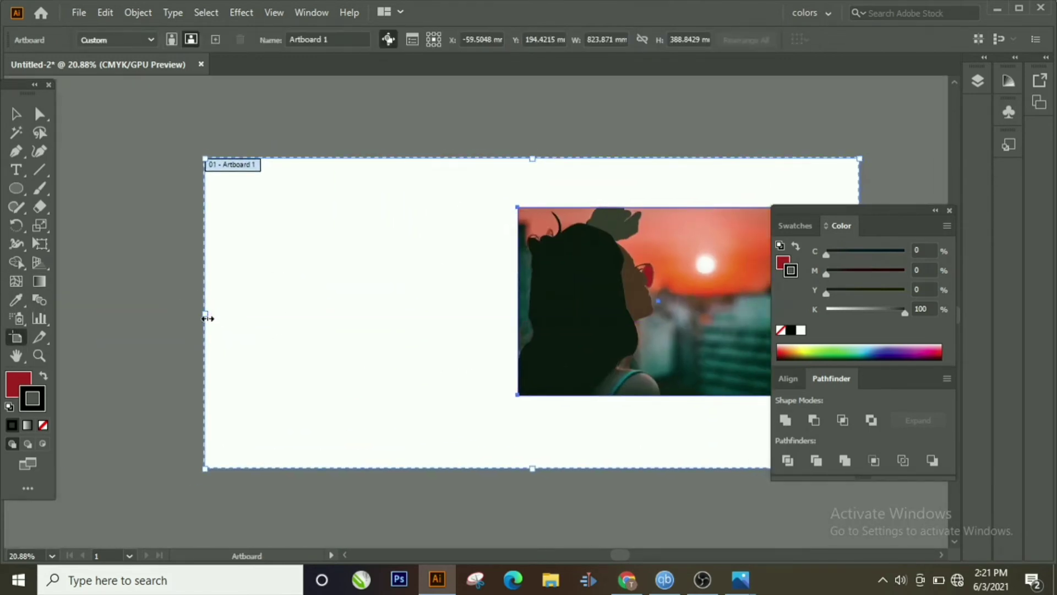
{"action": "left_click_drag", "start_coordinate": [206, 314], "coordinate": [94, 325]}
Step: Unlock all locked objects so the photo becomes editable
{"action": "left_click", "coordinate": [16, 114]}
{"action": "left_click", "coordinate": [137, 12]}
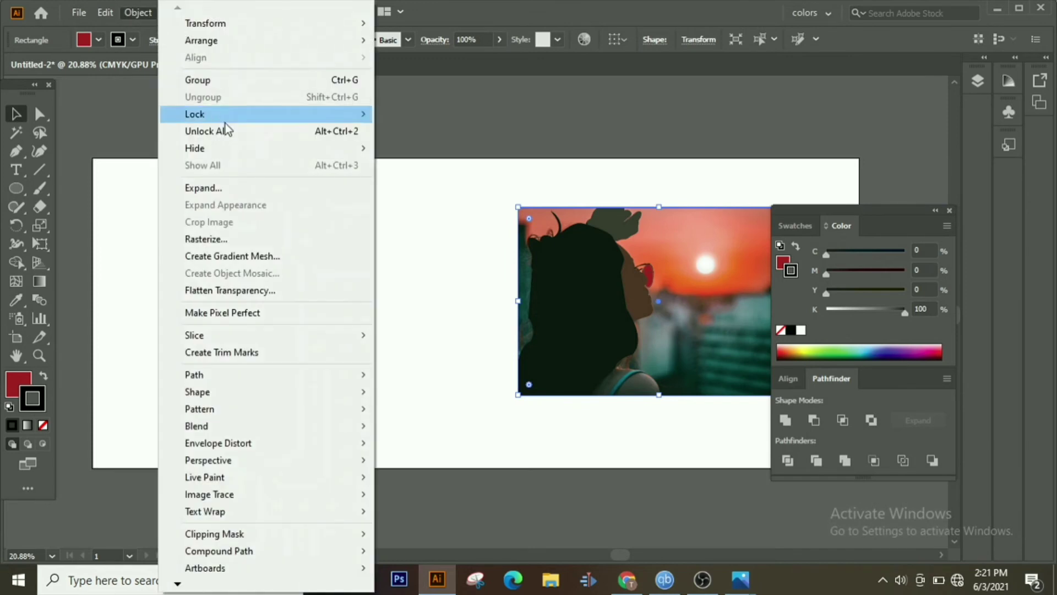
{"action": "left_click", "coordinate": [226, 125]}
Step: Move the photo out from behind the traced shapes into the empty left part of the artboard
{"action": "left_click_drag", "start_coordinate": [520, 286], "coordinate": [231, 280]}
{"action": "left_click", "coordinate": [149, 341]}
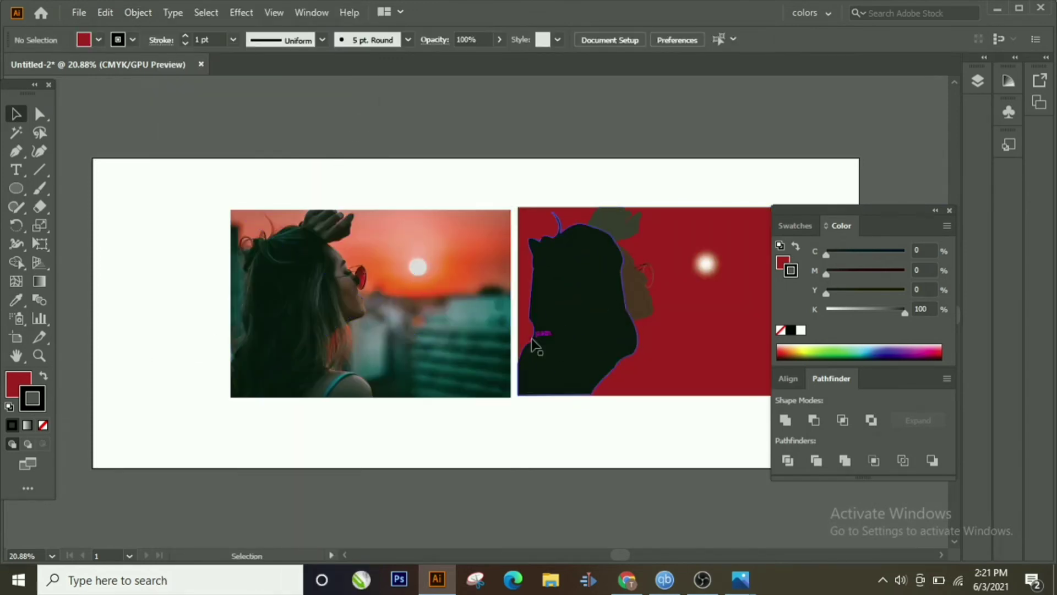
Step: Try to apply a linear white-to-black gradient to the stroke of the red background rectangle
{"action": "left_click", "coordinate": [666, 354]}
{"action": "mouse_move", "coordinate": [718, 444]}
{"action": "left_mouse_down"}
{"action": "mouse_move", "coordinate": [647, 436]}
{"action": "mouse_move", "coordinate": [667, 440]}
{"action": "left_mouse_up"}
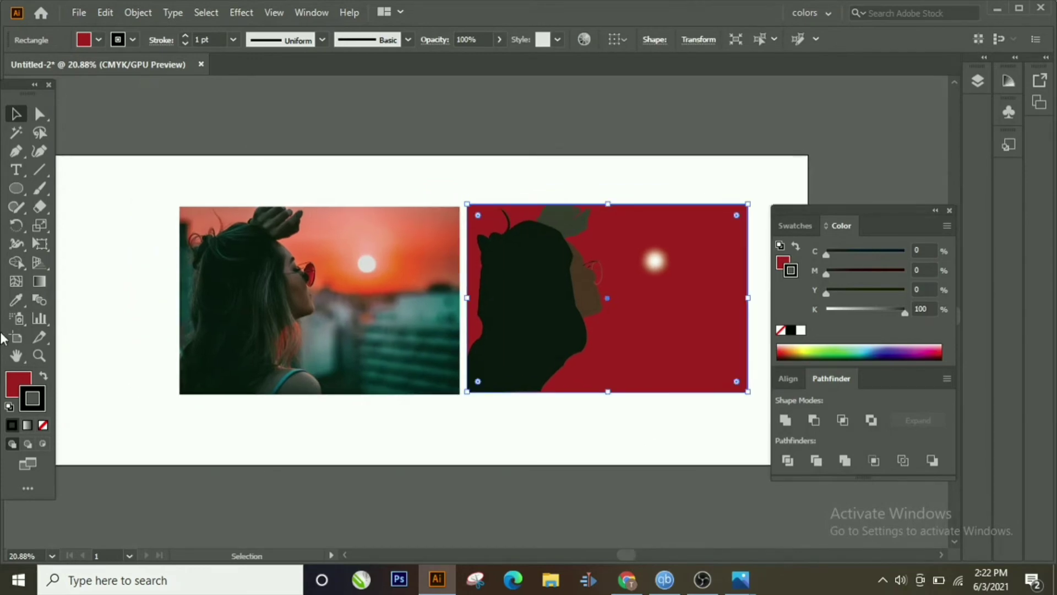
{"action": "left_click", "coordinate": [39, 287]}
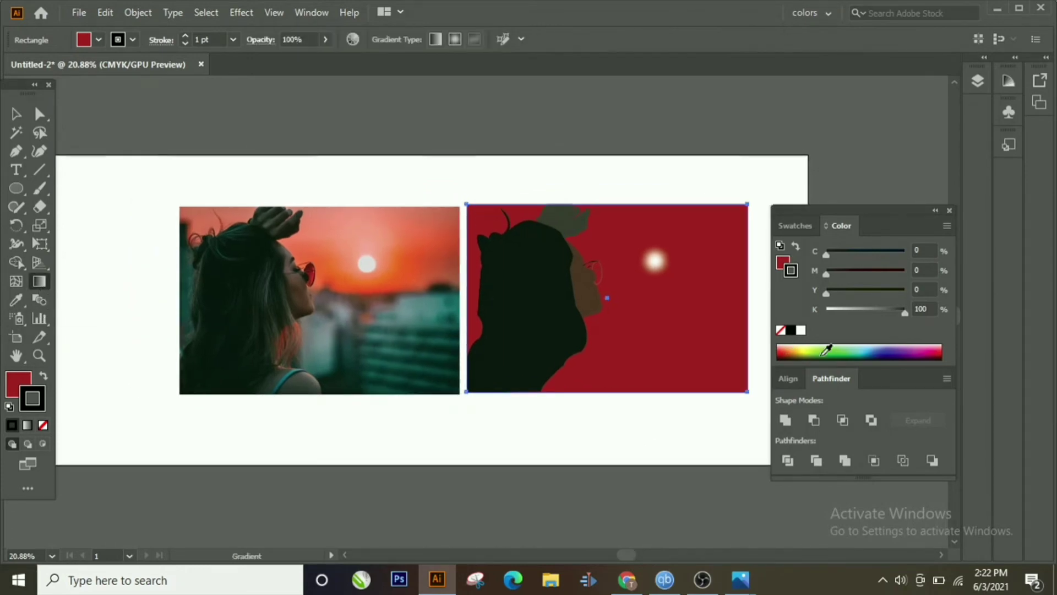
{"action": "double_click", "coordinate": [39, 282]}
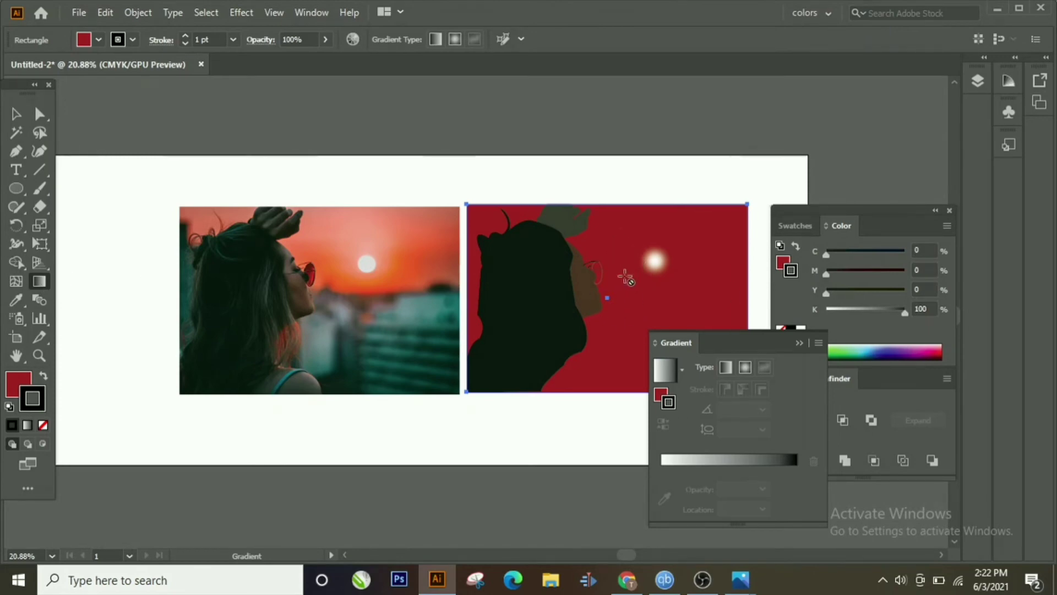
{"action": "left_click", "coordinate": [700, 461]}
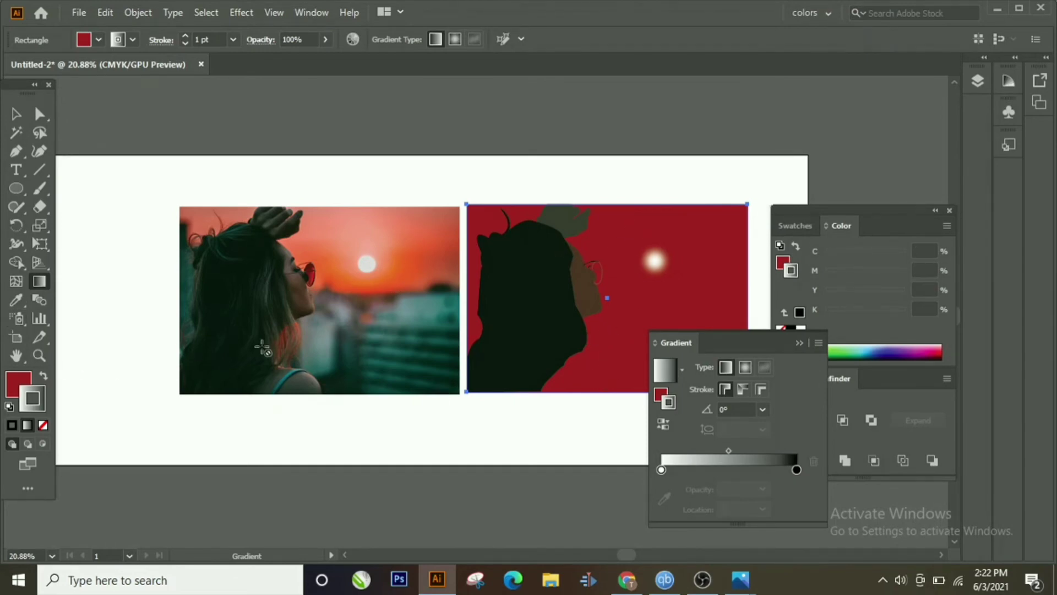
Step: Undo the rectangle's stroke gradient and the move of the photo
{"action": "key", "text": "ctrl+z"}
{"action": "key", "text": "ctrl+z"}
{"action": "key", "text": "ctrl+z"}
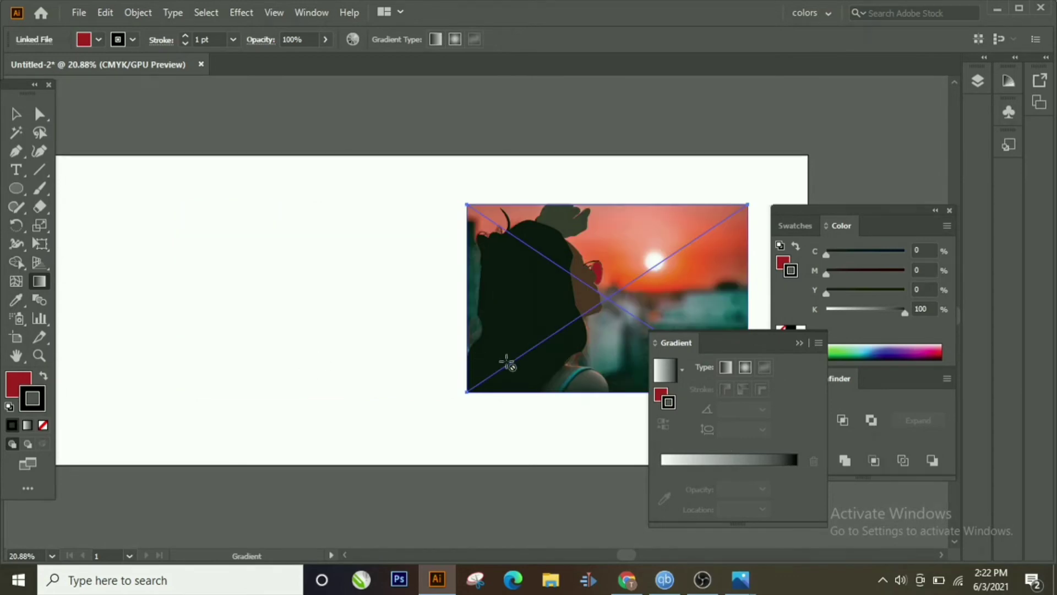
Step: Trace the bare shoulder below the teal strap as a closed, unfilled path ending along the photo's bottom edge
{"action": "left_click", "coordinate": [39, 355]}
{"action": "left_click_drag", "start_coordinate": [439, 332], "coordinate": [477, 189]}
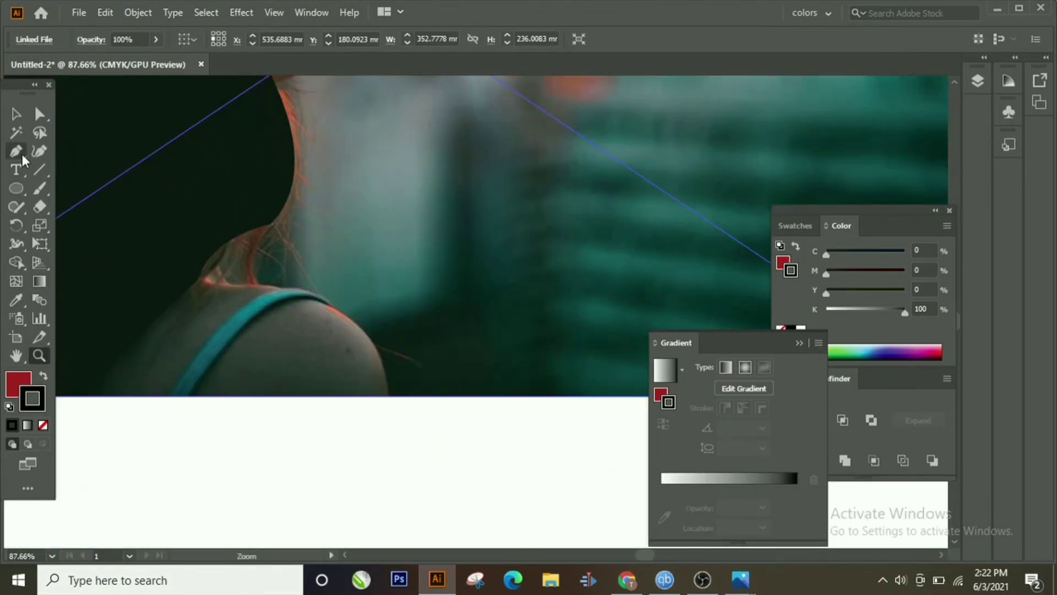
{"action": "left_click", "coordinate": [21, 157]}
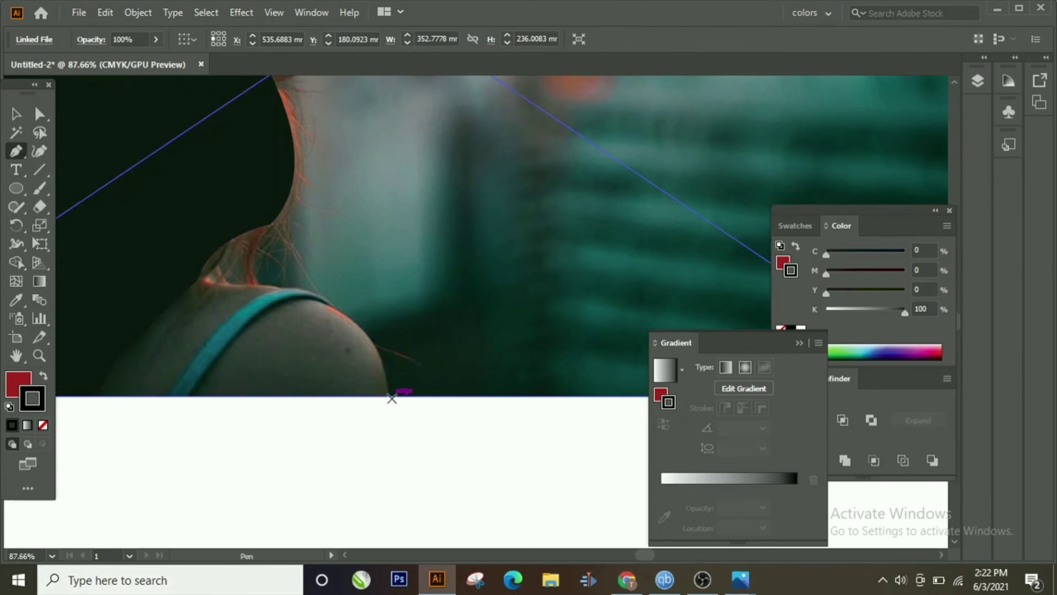
{"action": "left_click_drag", "start_coordinate": [387, 395], "coordinate": [268, 331]}
{"action": "left_click", "coordinate": [20, 379]}
{"action": "left_click", "coordinate": [43, 425]}
{"action": "left_click_drag", "start_coordinate": [252, 273], "coordinate": [251, 273]}
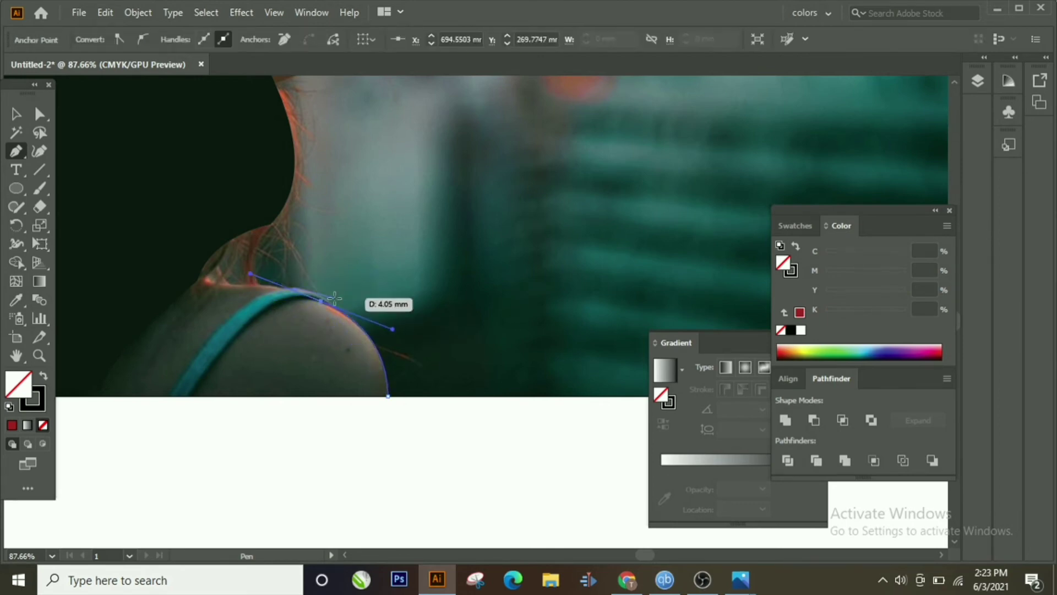
{"action": "left_click", "coordinate": [321, 302]}
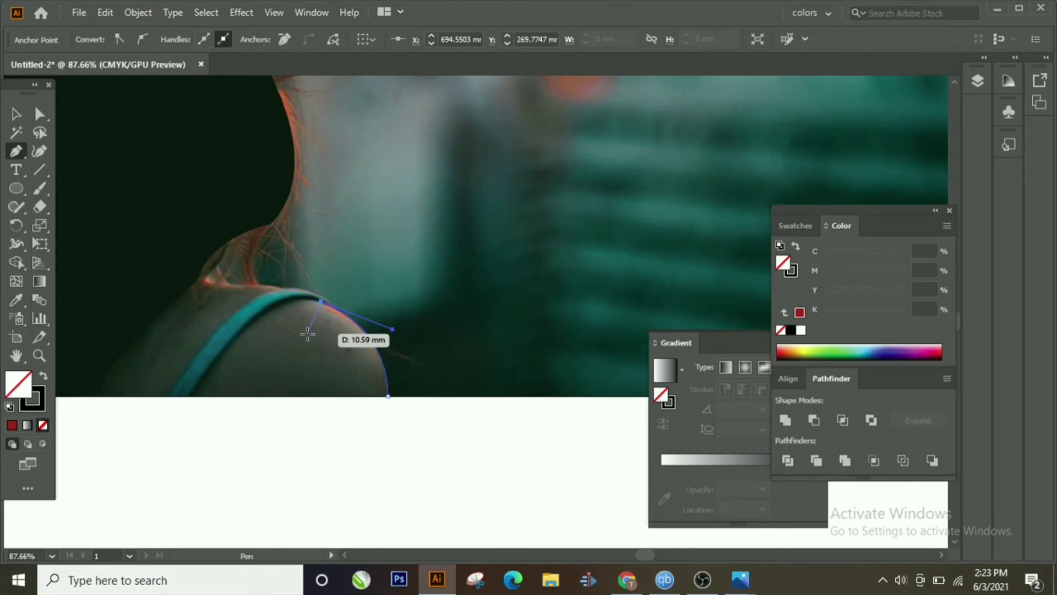
{"action": "left_click_drag", "start_coordinate": [229, 342], "coordinate": [178, 413]}
{"action": "left_click", "coordinate": [230, 341]}
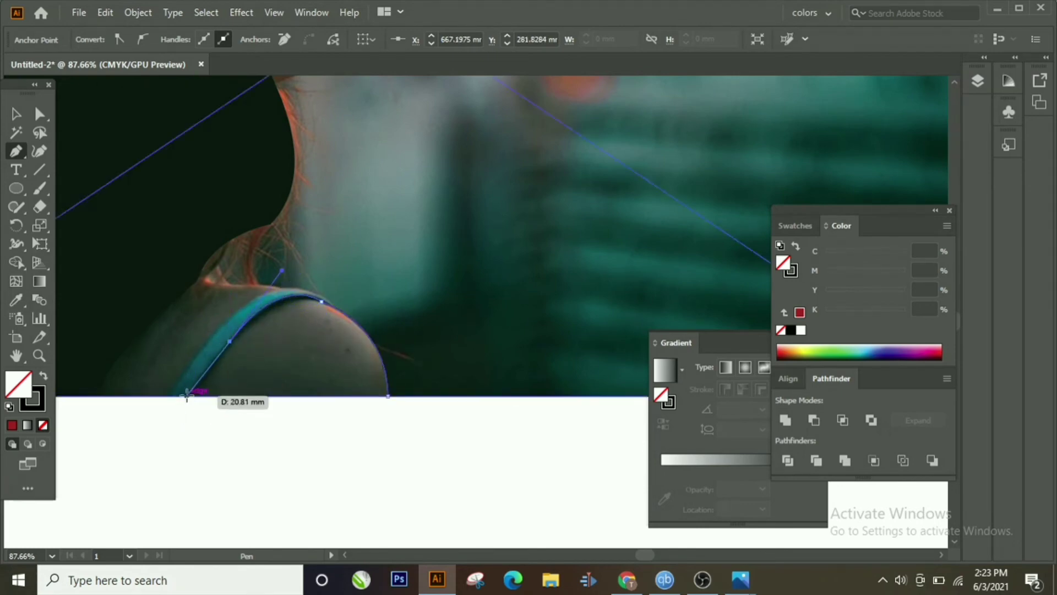
{"action": "left_click", "coordinate": [187, 395]}
{"action": "left_click", "coordinate": [388, 395]}
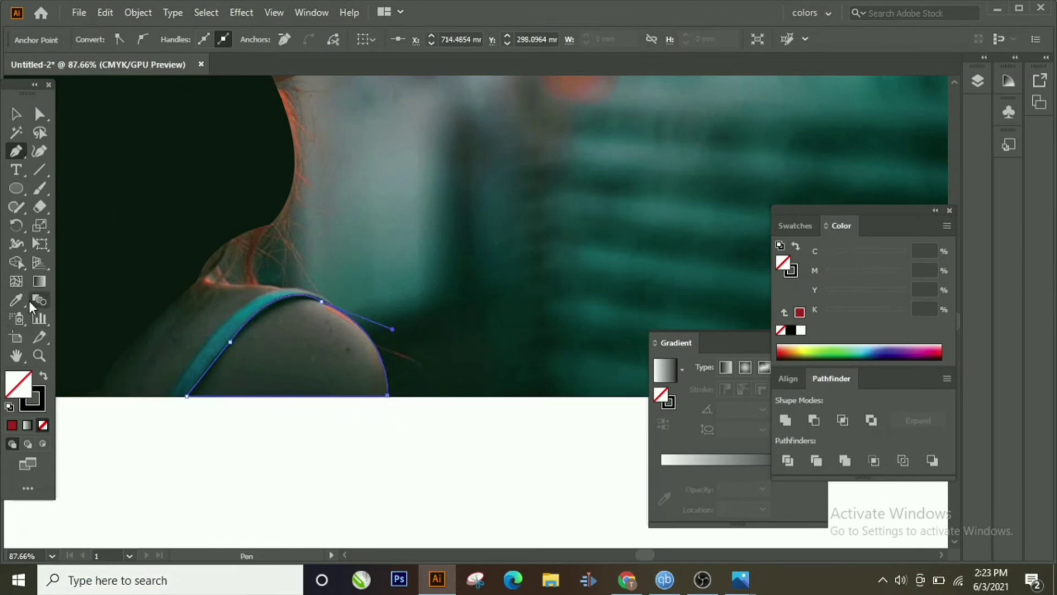
Step: Fill the shoulder shape with the grey sampled from the shoulder in the photo, without a stroke, and deselect it
{"action": "left_click", "coordinate": [28, 303]}
{"action": "left_click", "coordinate": [308, 336]}
{"action": "left_click", "coordinate": [16, 114]}
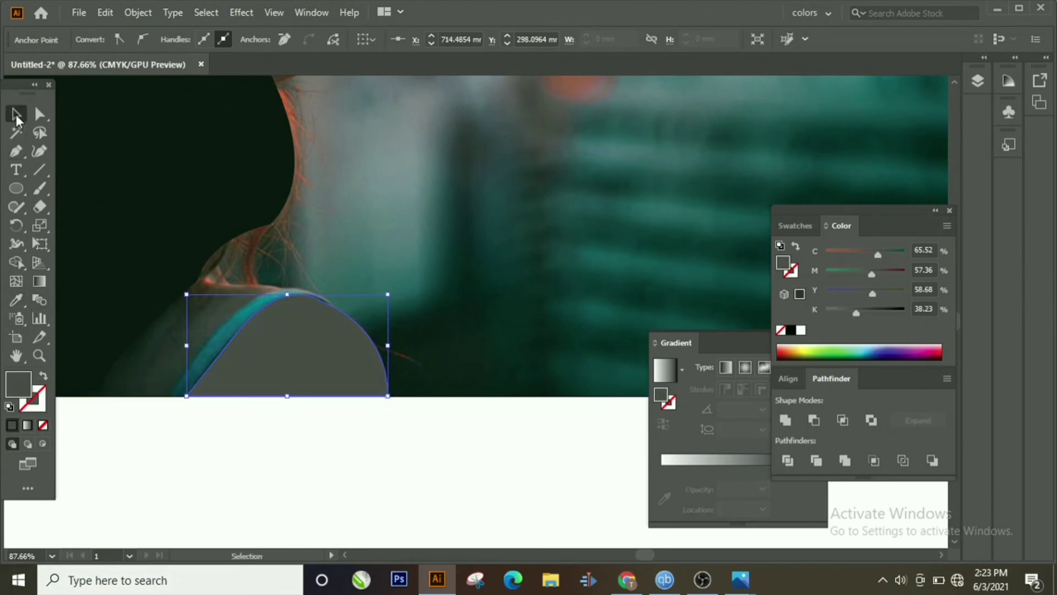
{"action": "left_click", "coordinate": [148, 444]}
{"action": "left_click", "coordinate": [15, 151]}
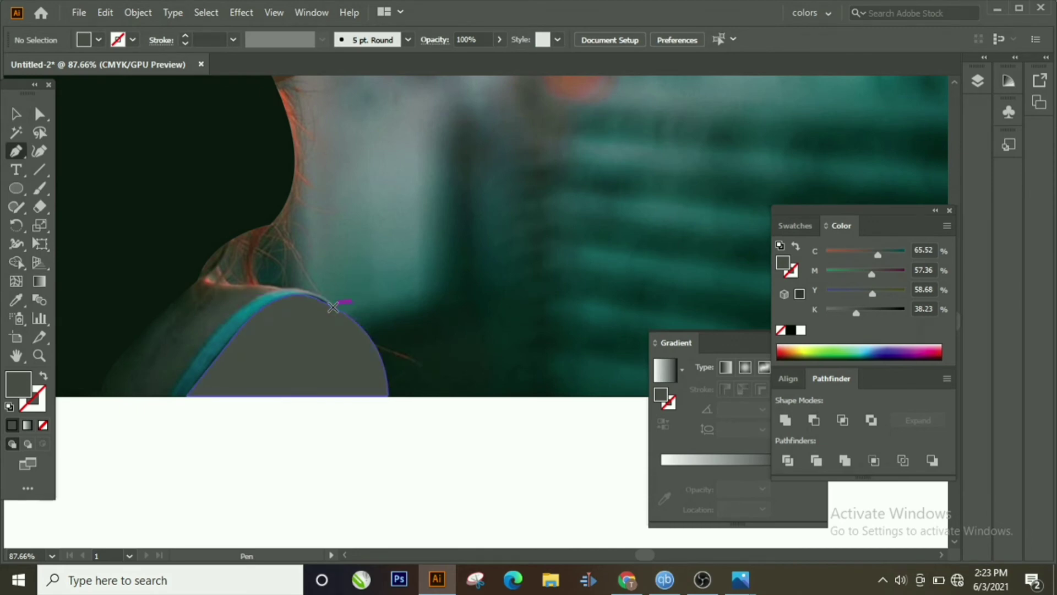
Step: Trace the teal strap as a closed, unfilled path from its upper tip to the photo's bottom edge and back along the shoulder
{"action": "left_click", "coordinate": [306, 288]}
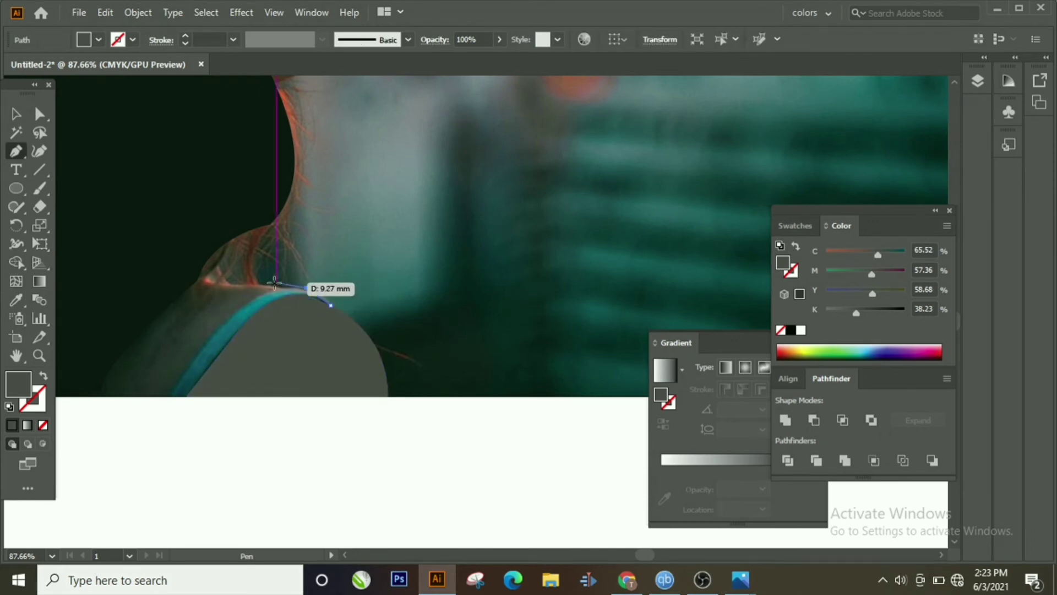
{"action": "left_click_drag", "start_coordinate": [167, 397], "coordinate": [95, 518]}
{"action": "left_click", "coordinate": [44, 376]}
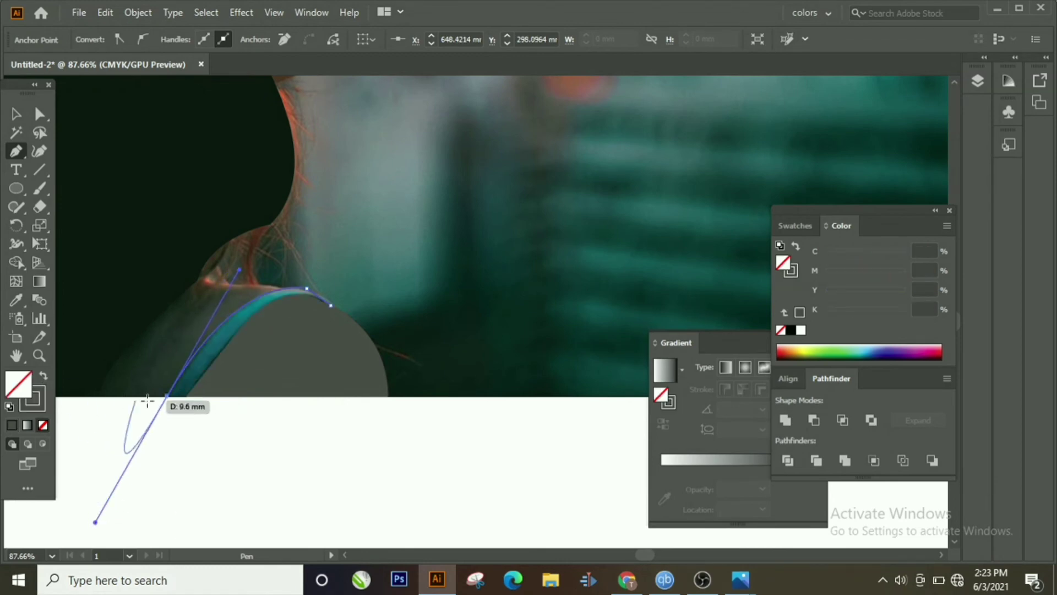
{"action": "left_click", "coordinate": [168, 395]}
{"action": "left_click", "coordinate": [186, 395]}
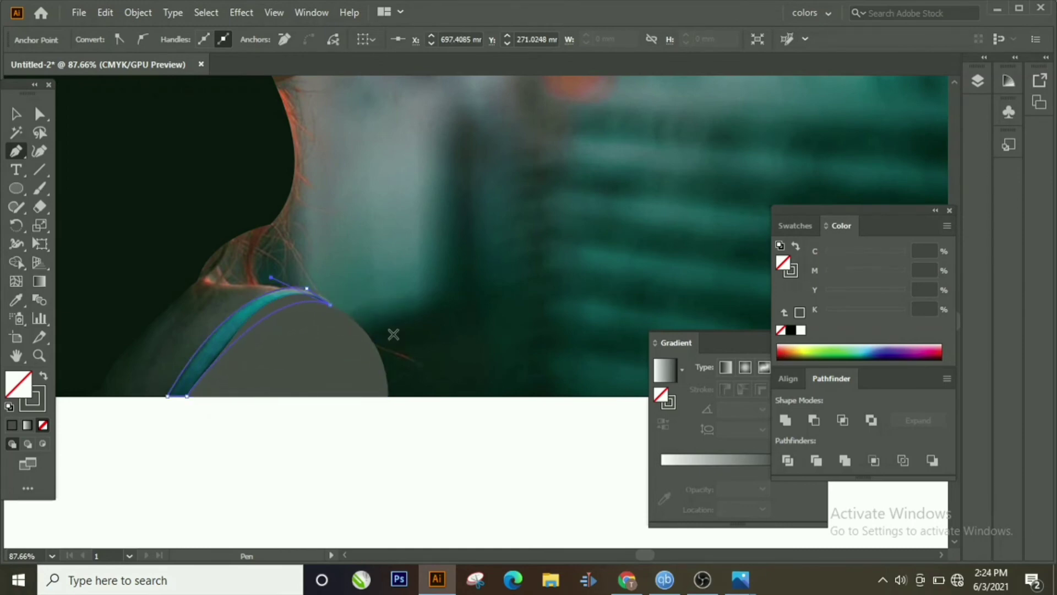
{"action": "key", "text": "ctrl+z"}
{"action": "left_click_drag", "start_coordinate": [330, 305], "coordinate": [367, 349]}
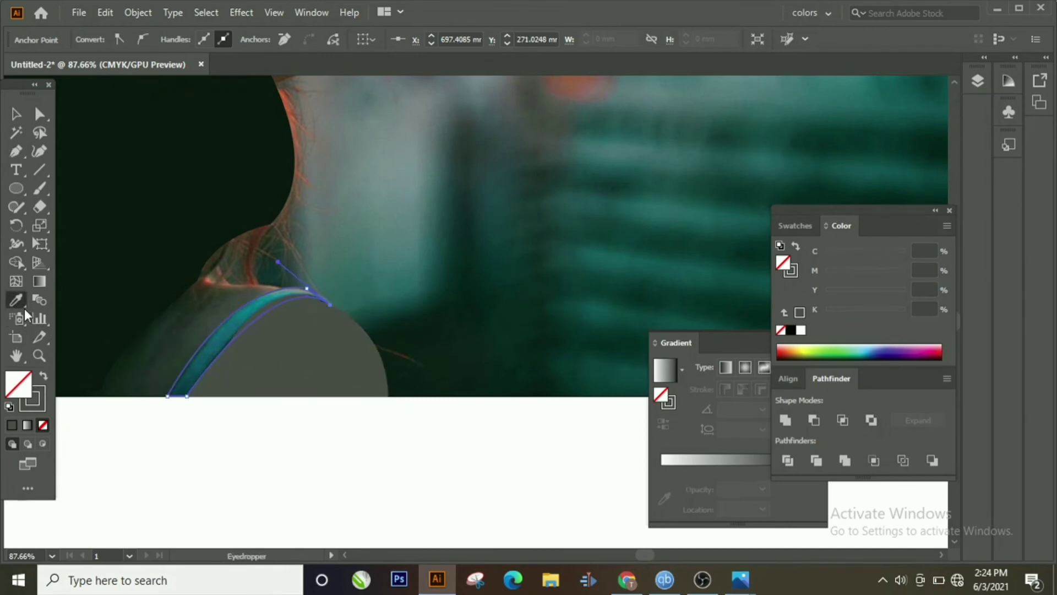
Step: Fill the strap shape with the teal-blue sampled from the strap in the photo, without a stroke, and deselect it
{"action": "left_click", "coordinate": [43, 376]}
{"action": "left_click", "coordinate": [16, 113]}
{"action": "left_click", "coordinate": [157, 399]}
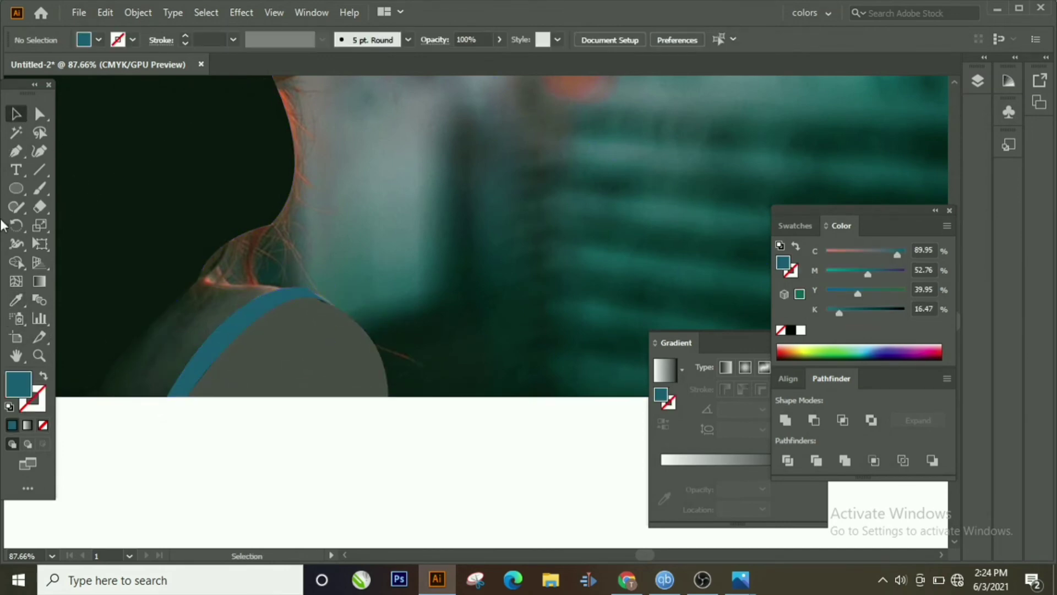
Step: Trace the back of the shoulder between hair and strap as a closed, unfilled path, overlapping the hair and ending at the photo's bottom edge
{"action": "left_click_drag", "start_coordinate": [282, 288], "coordinate": [231, 287]}
{"action": "left_click_drag", "start_coordinate": [196, 281], "coordinate": [205, 264]}
{"action": "left_click", "coordinate": [44, 377]}
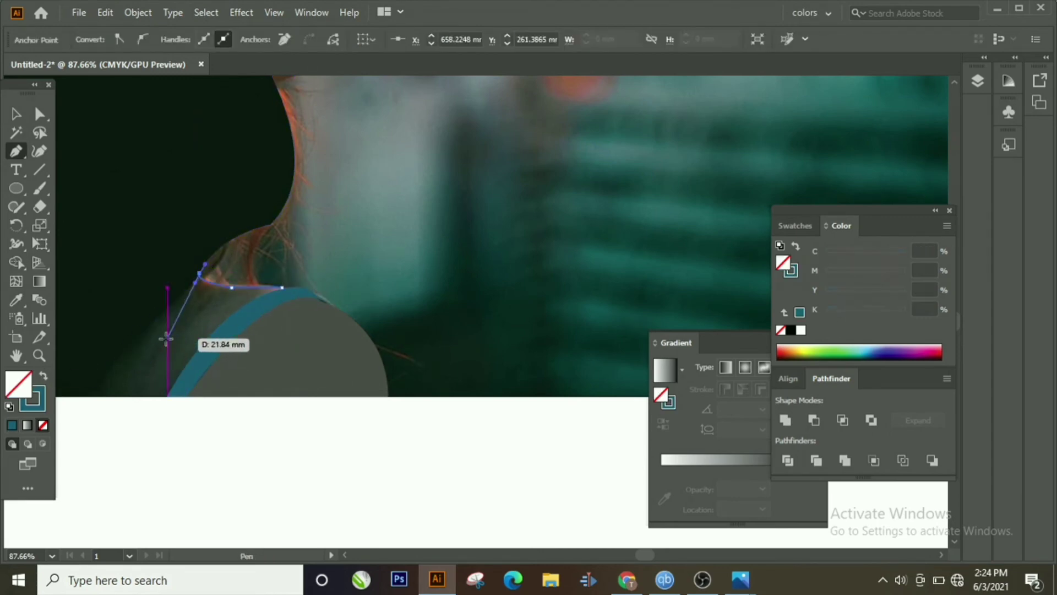
{"action": "left_click", "coordinate": [121, 312]}
{"action": "left_click", "coordinate": [87, 357]}
{"action": "left_click_drag", "start_coordinate": [82, 392], "coordinate": [163, 395]}
{"action": "left_click", "coordinate": [165, 395]}
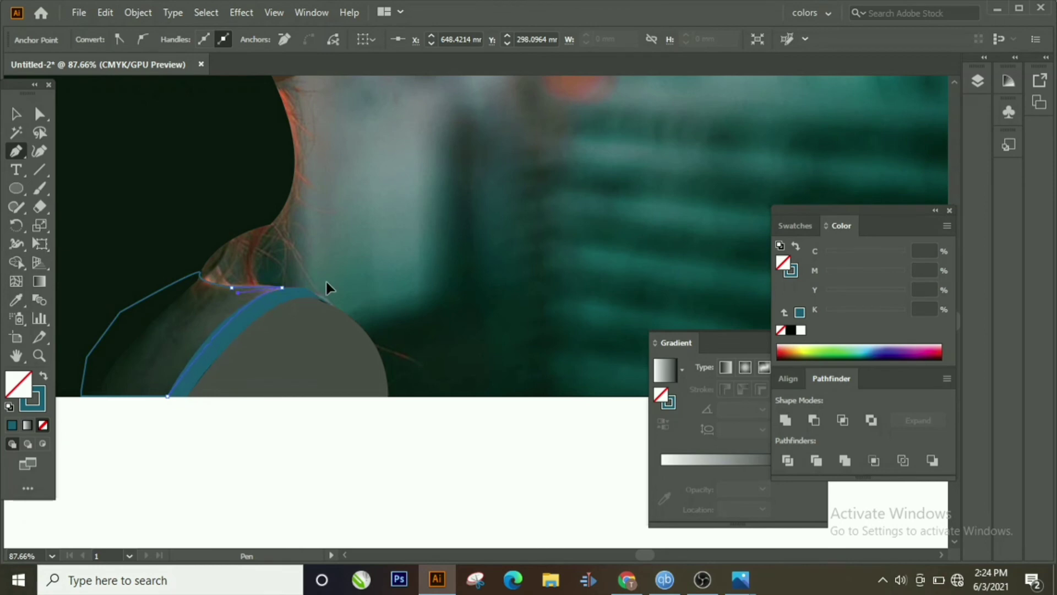
Step: Fill the back-shoulder shape with the dark grey-green sampled from the shoulder in the photo, without a stroke
{"action": "key", "text": "i"}
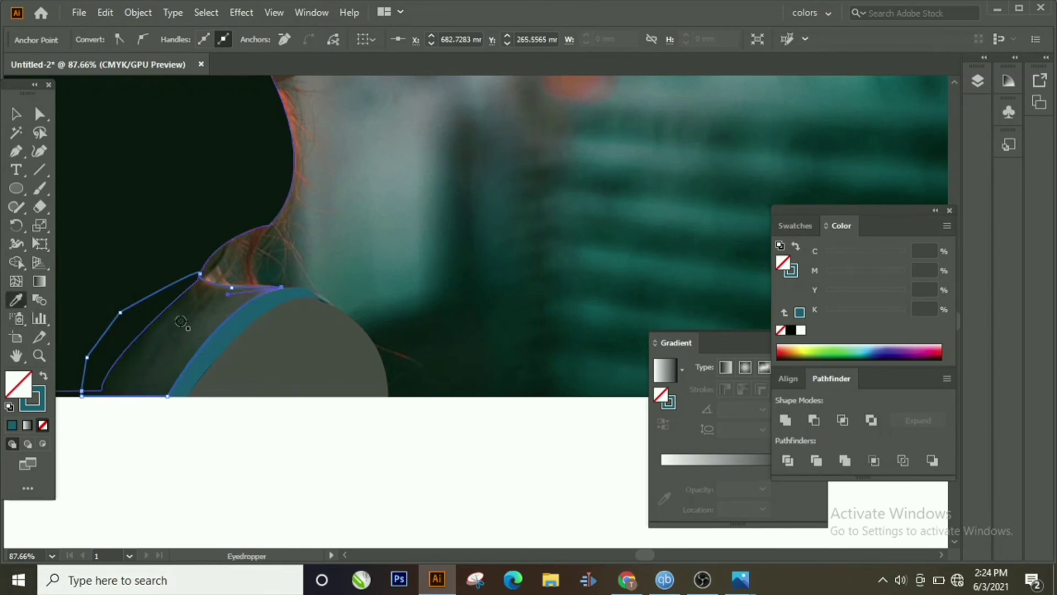
{"action": "left_click", "coordinate": [181, 322]}
{"action": "key", "text": "v"}
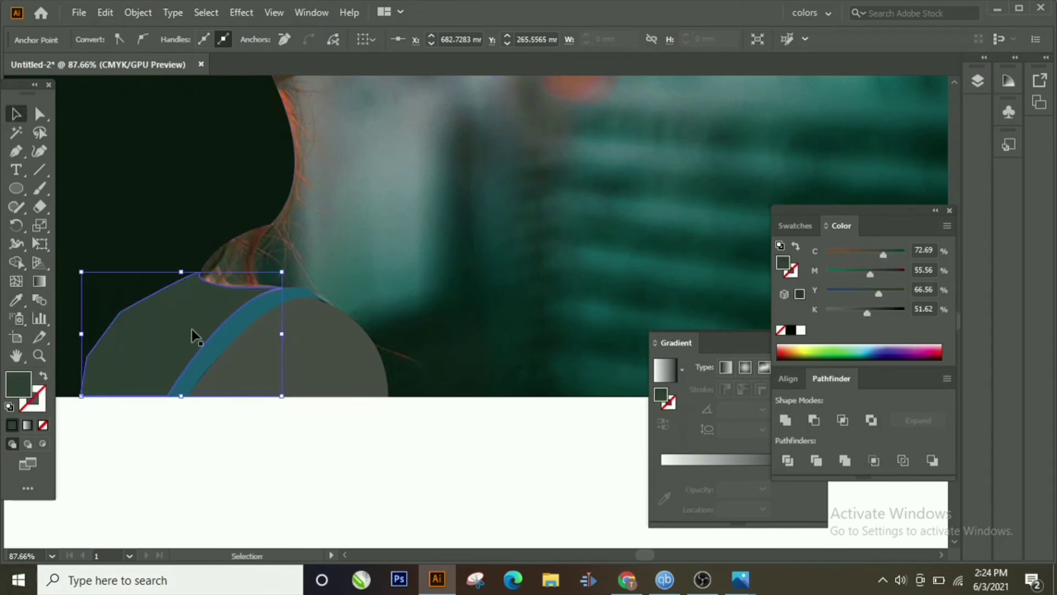
Step: Send the back-shoulder shape backward, send it to the very back of the stack and deselect it
{"action": "right_click", "coordinate": [189, 322]}
{"action": "mouse_move", "coordinate": [253, 485]}
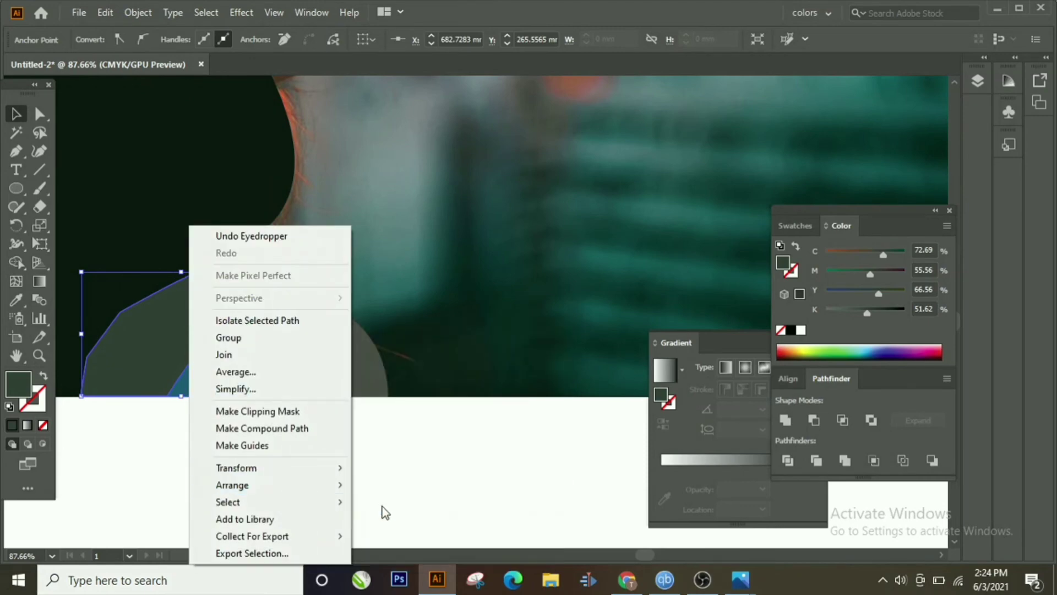
{"action": "left_click", "coordinate": [397, 520]}
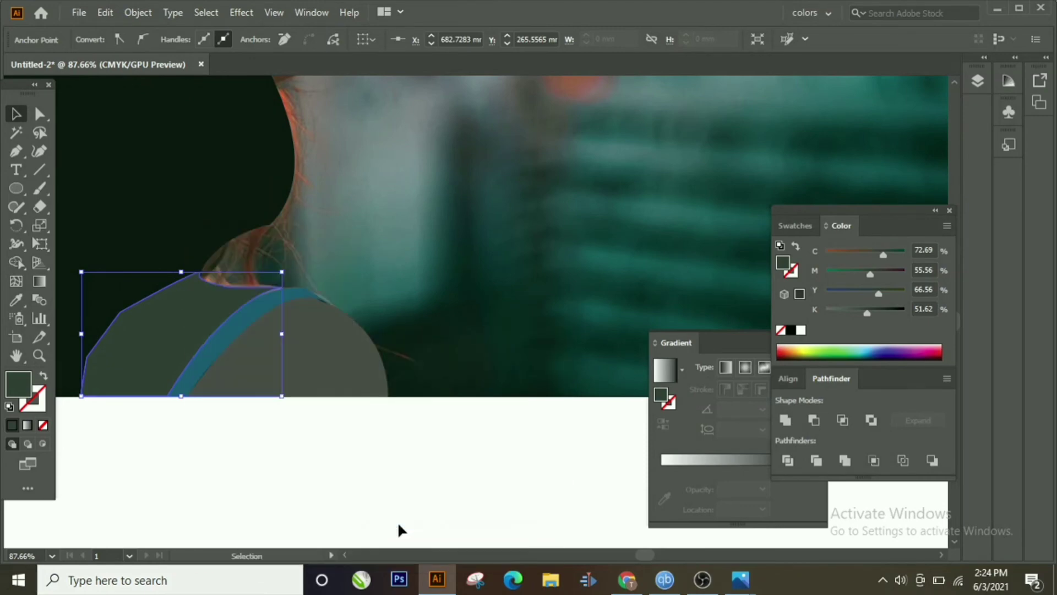
{"action": "mouse_move", "coordinate": [275, 486]}
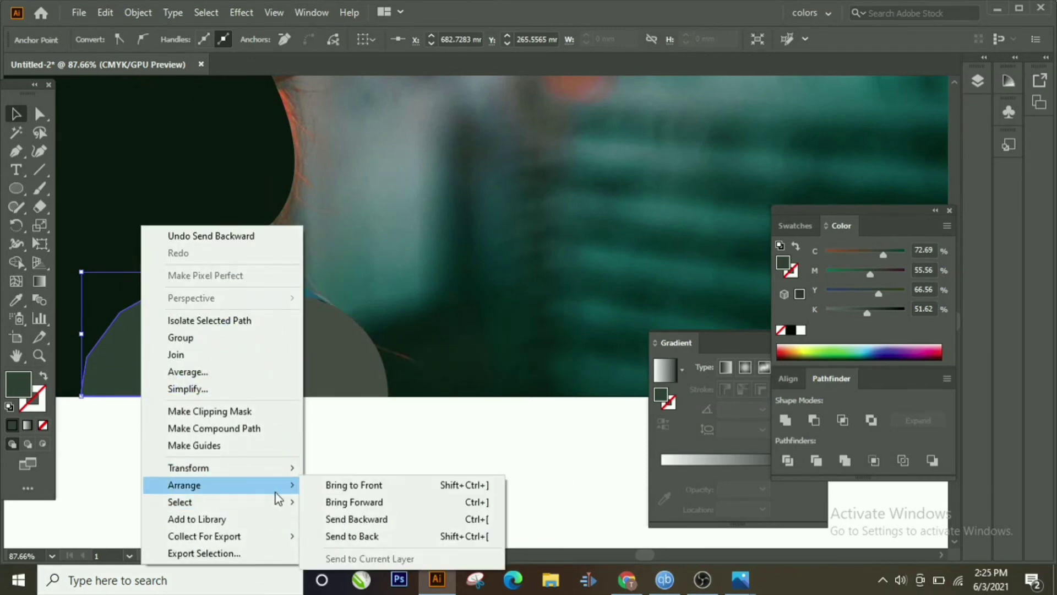
{"action": "left_click", "coordinate": [357, 536]}
{"action": "left_click", "coordinate": [224, 485]}
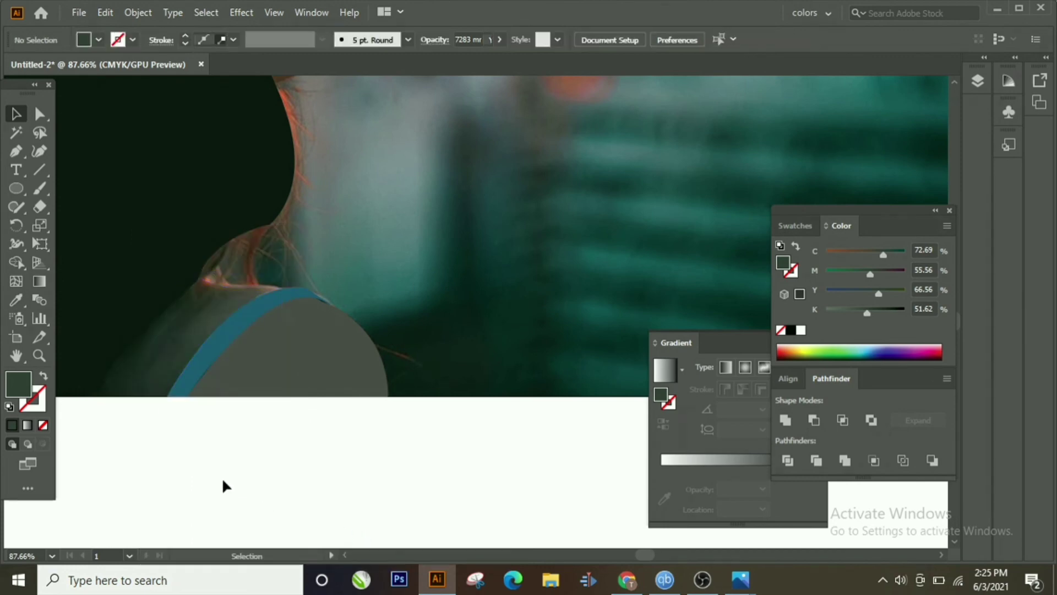
Step: Move the photo to the left off the vector artwork so the traced shapes are uncovered
{"action": "left_click_drag", "start_coordinate": [521, 174], "coordinate": [238, 403]}
{"action": "scroll", "coordinate": [390, 341], "scroll_direction": "up", "scroll_amount": 4}
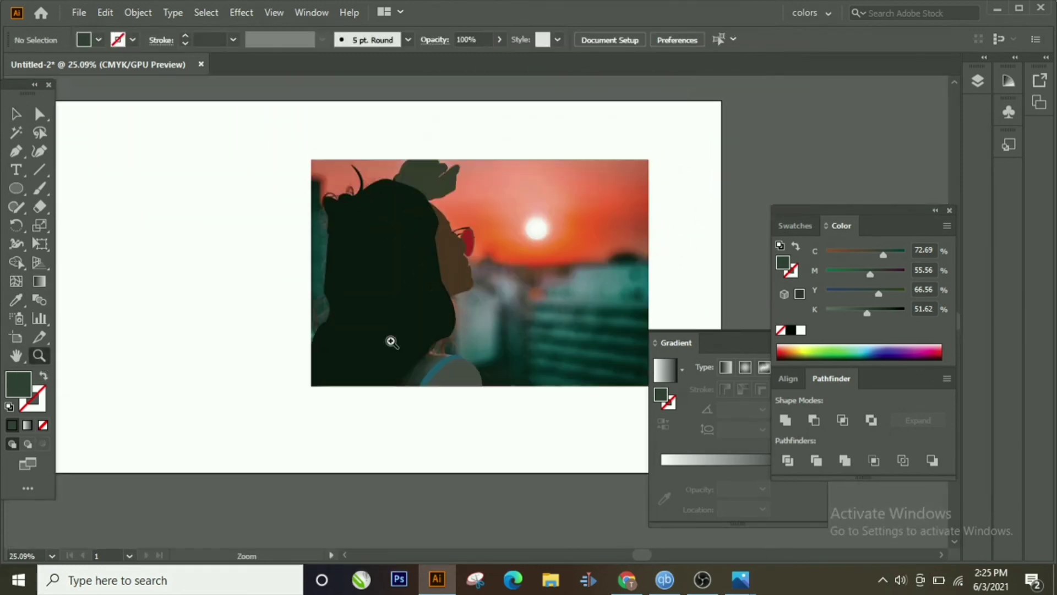
{"action": "left_click", "coordinate": [141, 17]}
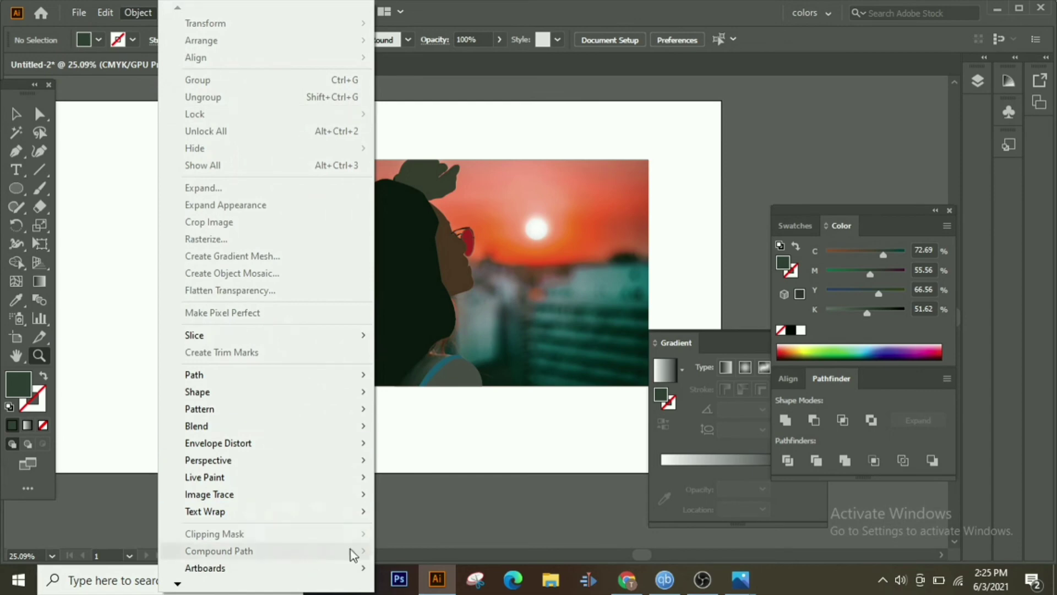
{"action": "left_click", "coordinate": [450, 500]}
{"action": "scroll", "coordinate": [248, 378], "scroll_direction": "up", "scroll_amount": 5}
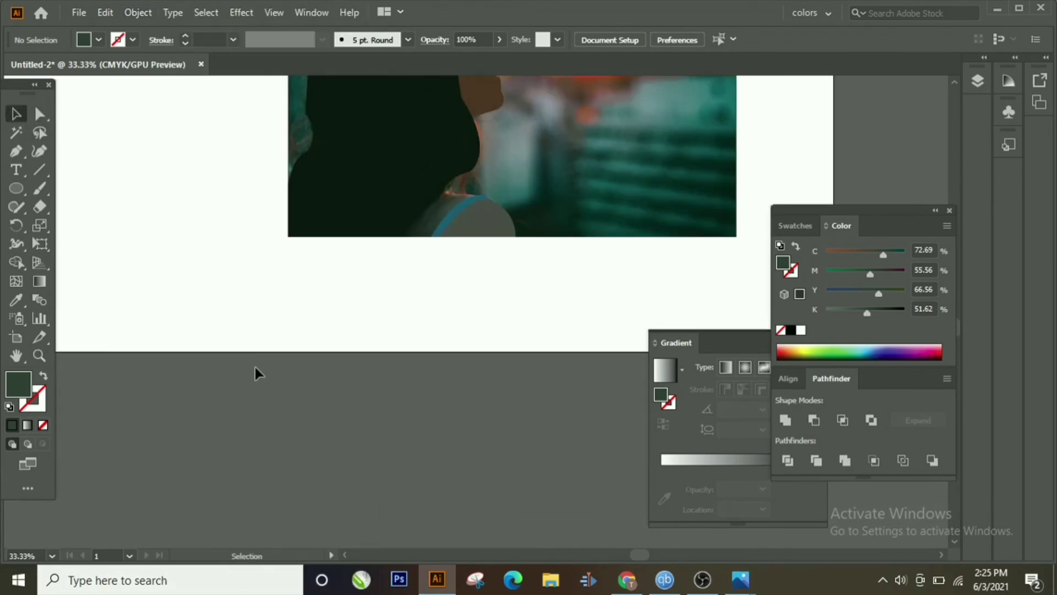
{"action": "left_click_drag", "start_coordinate": [619, 207], "coordinate": [235, 214]}
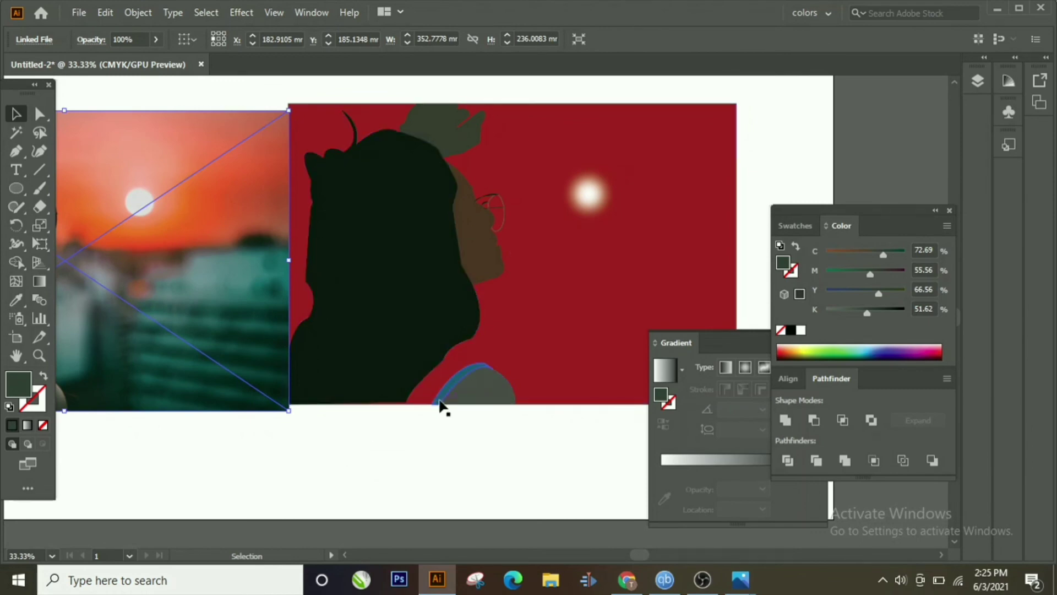
Step: Move the red background rectangle down and away from the figure to expose the shapes behind it
{"action": "left_click_drag", "start_coordinate": [498, 346], "coordinate": [451, 577]}
{"action": "left_click_drag", "start_coordinate": [559, 298], "coordinate": [541, 424]}
{"action": "left_click", "coordinate": [39, 356]}
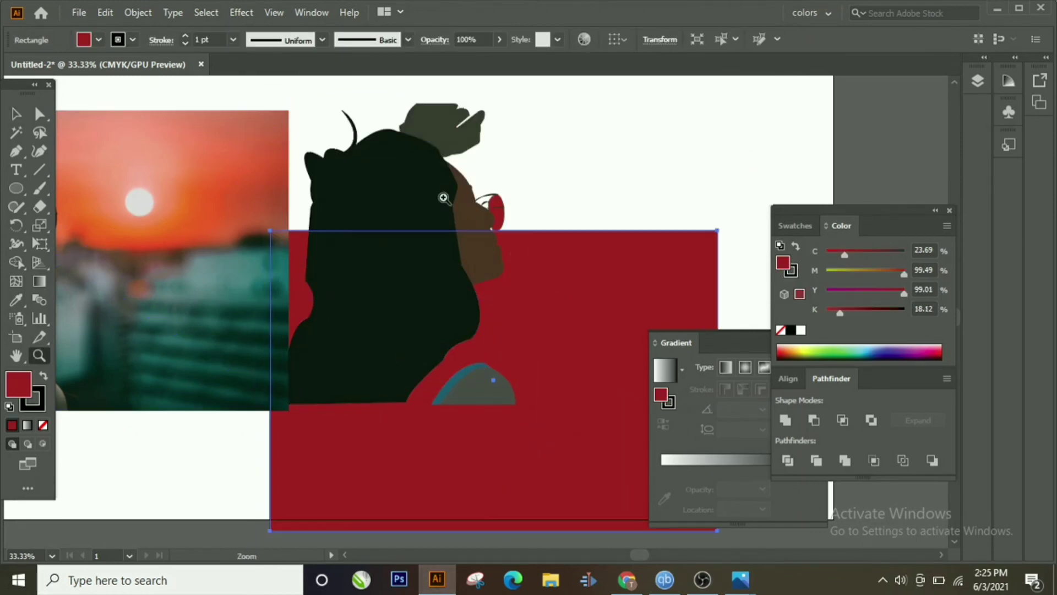
{"action": "left_click_drag", "start_coordinate": [544, 181], "coordinate": [447, 208]}
{"action": "left_click", "coordinate": [15, 115]}
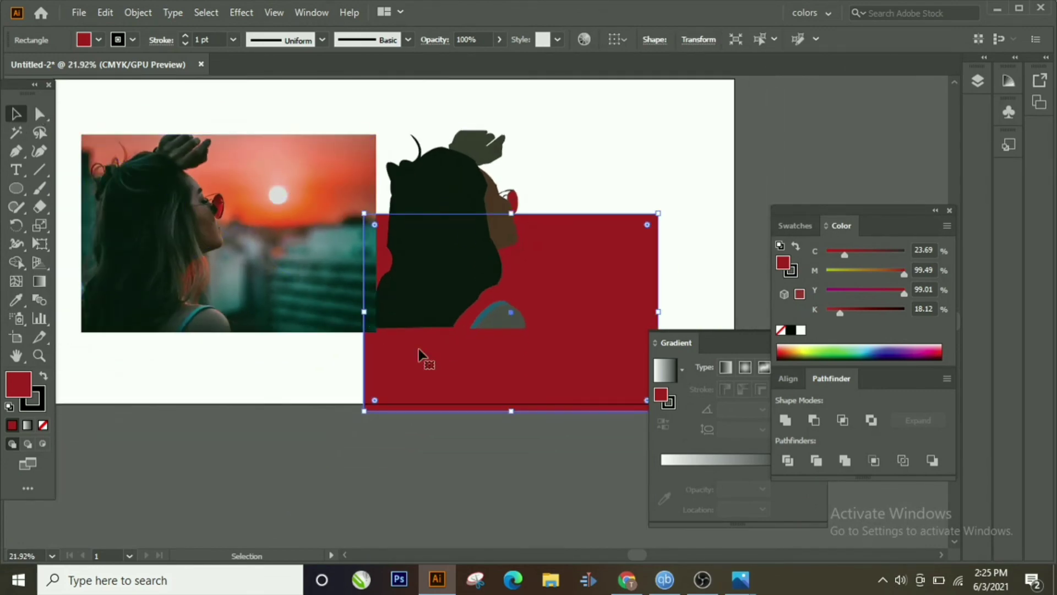
{"action": "left_click_drag", "start_coordinate": [420, 356], "coordinate": [247, 486]}
Step: Bring the back-shoulder shape to the front of the stack and deselect it
{"action": "right_click", "coordinate": [485, 306]}
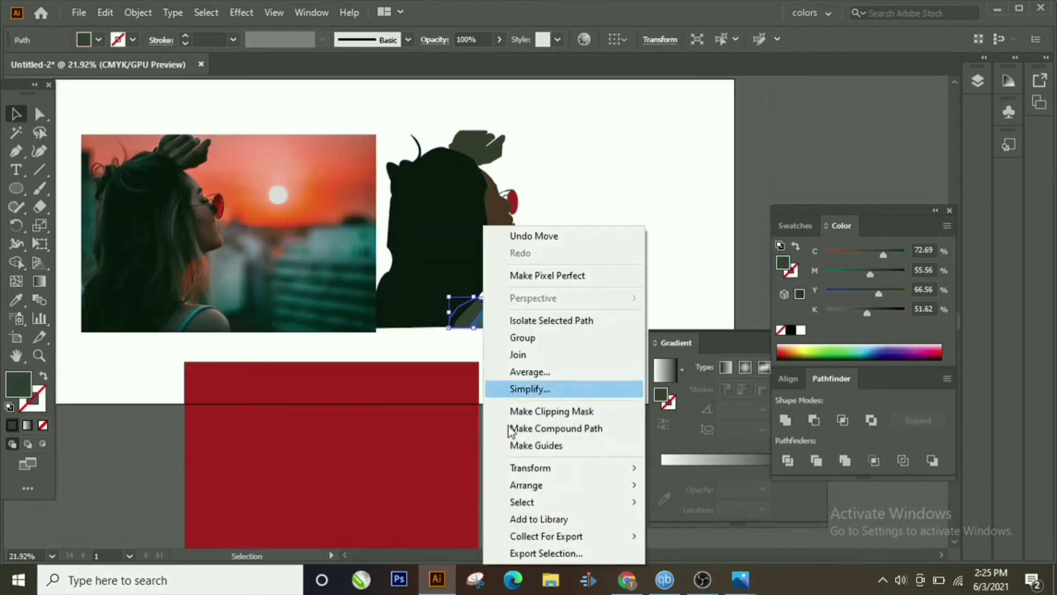
{"action": "mouse_move", "coordinate": [550, 488]}
{"action": "left_click", "coordinate": [688, 481]}
{"action": "left_click", "coordinate": [590, 453]}
Step: Move the red rectangle back behind the figure and shift the photo further left, leaving a gap between them
{"action": "left_click_drag", "start_coordinate": [420, 409], "coordinate": [613, 178]}
{"action": "left_click_drag", "start_coordinate": [286, 275], "coordinate": [242, 272]}
{"action": "left_click_drag", "start_coordinate": [556, 271], "coordinate": [552, 268]}
{"action": "left_click", "coordinate": [447, 380]}
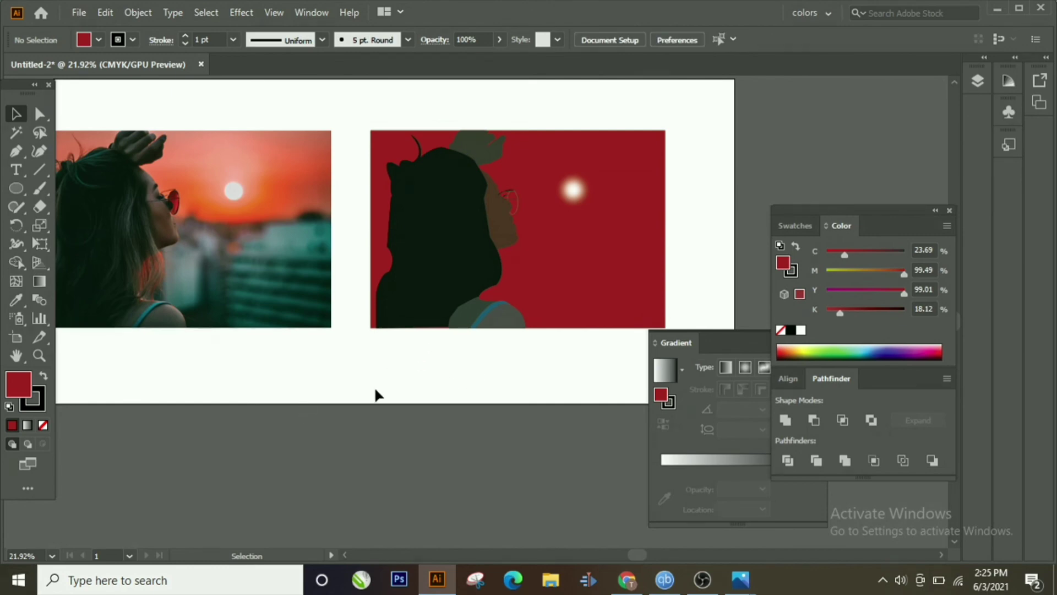
Step: Apply a linear white-to-black gradient fill to the background rectangle, running from top to bottom
{"action": "left_click_drag", "start_coordinate": [374, 394], "coordinate": [395, 400]}
{"action": "left_click", "coordinate": [654, 255]}
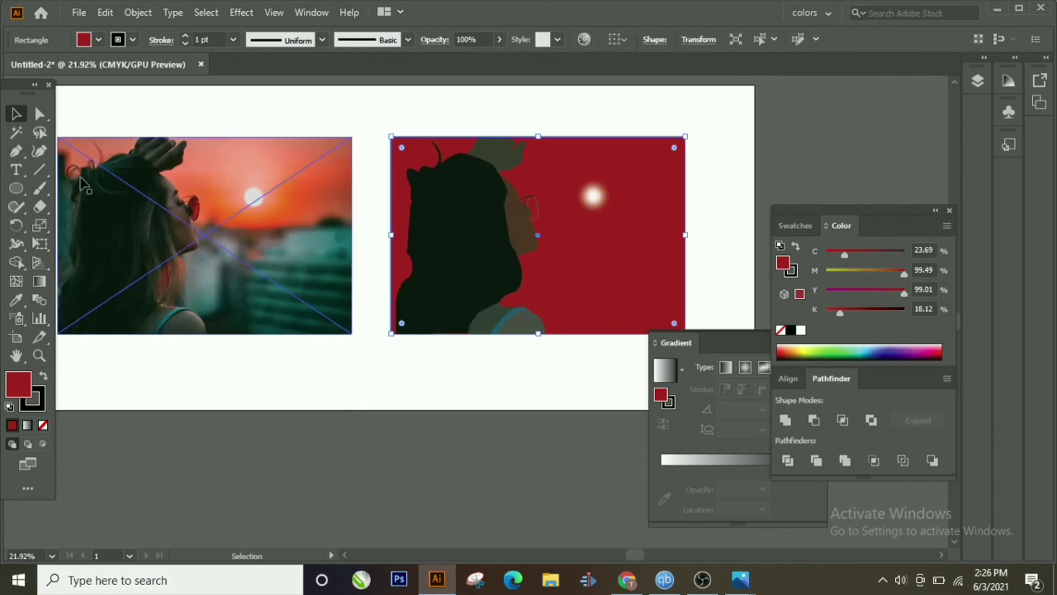
{"action": "left_click", "coordinate": [40, 281]}
{"action": "left_click", "coordinate": [716, 457]}
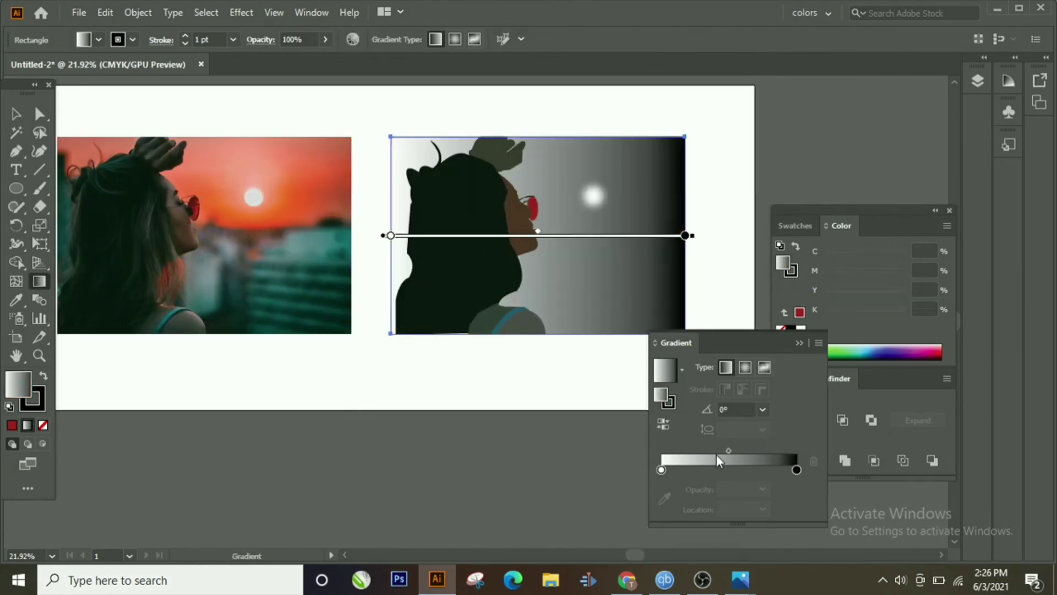
{"action": "mouse_move", "coordinate": [538, 148]}
{"action": "left_mouse_down"}
{"action": "mouse_move", "coordinate": [538, 323]}
{"action": "mouse_move", "coordinate": [530, 296]}
{"action": "mouse_move", "coordinate": [541, 299]}
{"action": "left_mouse_up"}
Step: Use the orange sampled from the photo's sky as the first stop of the rectangle's linear gradient, fading downward to black
{"action": "left_click", "coordinate": [18, 300]}
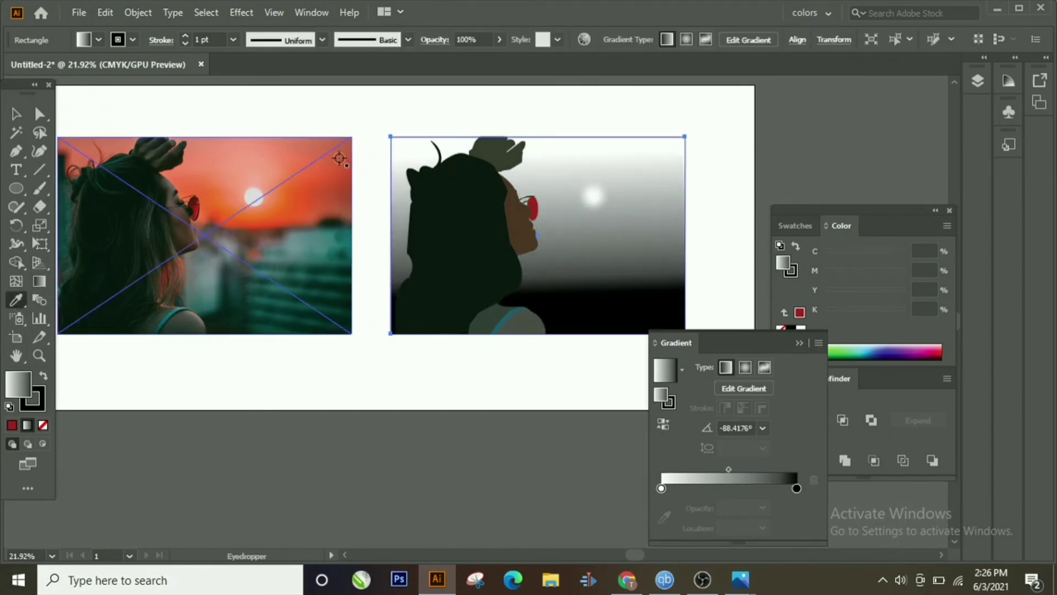
{"action": "left_click", "coordinate": [312, 177]}
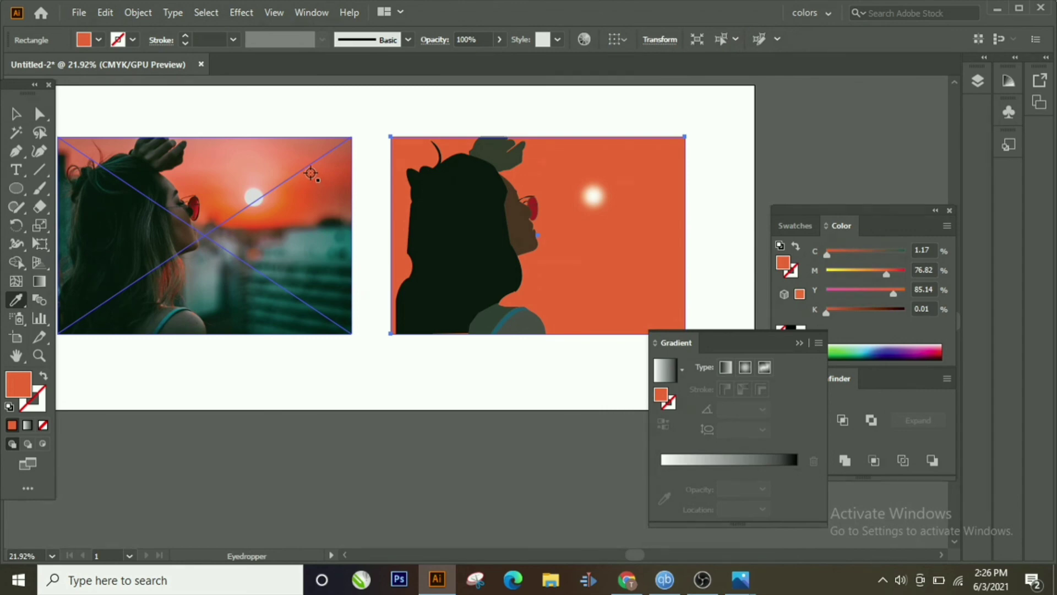
{"action": "key", "text": "v"}
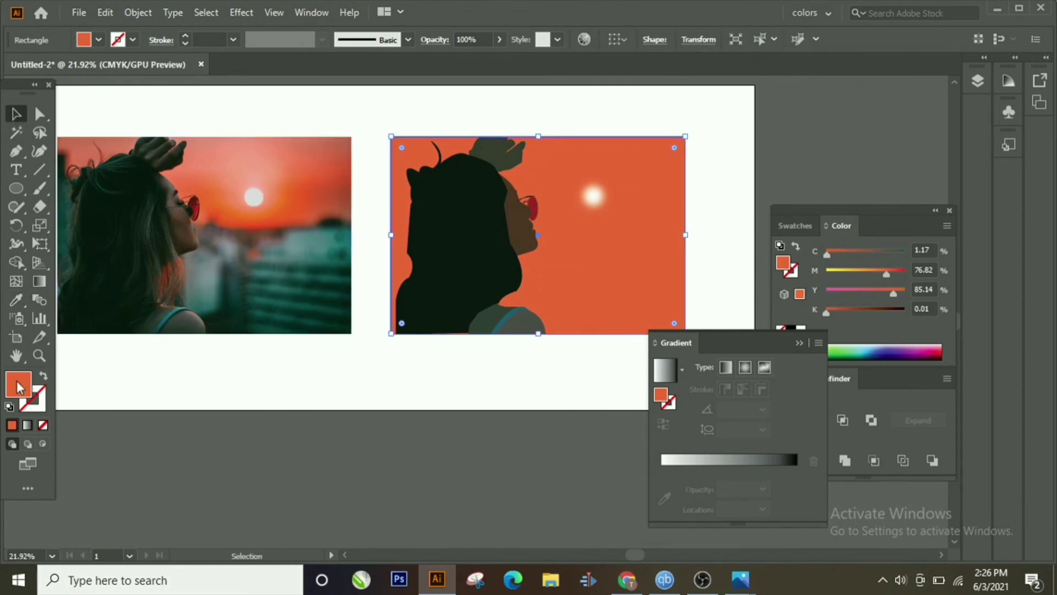
{"action": "left_click", "coordinate": [695, 461]}
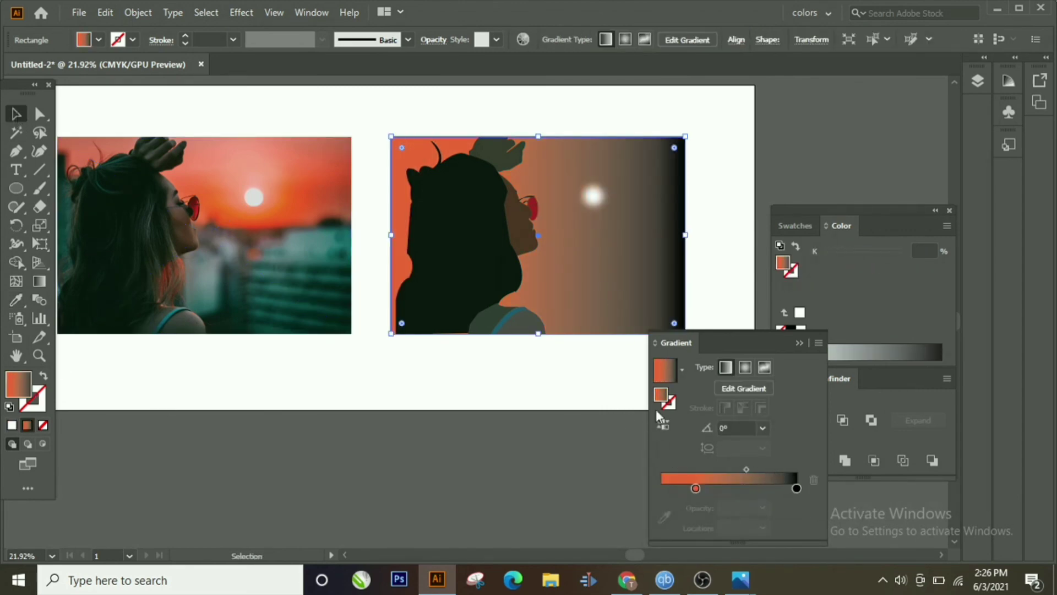
{"action": "left_click", "coordinate": [39, 281]}
{"action": "mouse_move", "coordinate": [567, 144]}
{"action": "left_mouse_down"}
{"action": "mouse_move", "coordinate": [561, 294]}
{"action": "mouse_move", "coordinate": [550, 307]}
{"action": "mouse_move", "coordinate": [568, 308]}
{"action": "mouse_move", "coordinate": [537, 308]}
{"action": "left_mouse_up"}
Step: Add the dark teal sampled from the photo's buildings as a middle gradient stop and run the rectangle's gradient from top to bottom
{"action": "left_click", "coordinate": [16, 300]}
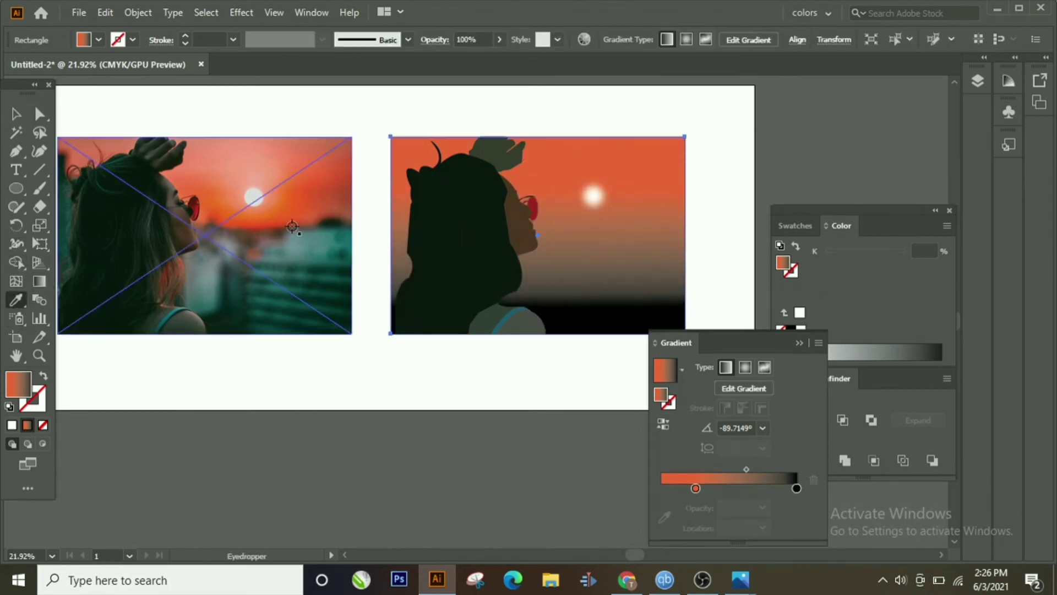
{"action": "left_click", "coordinate": [268, 318]}
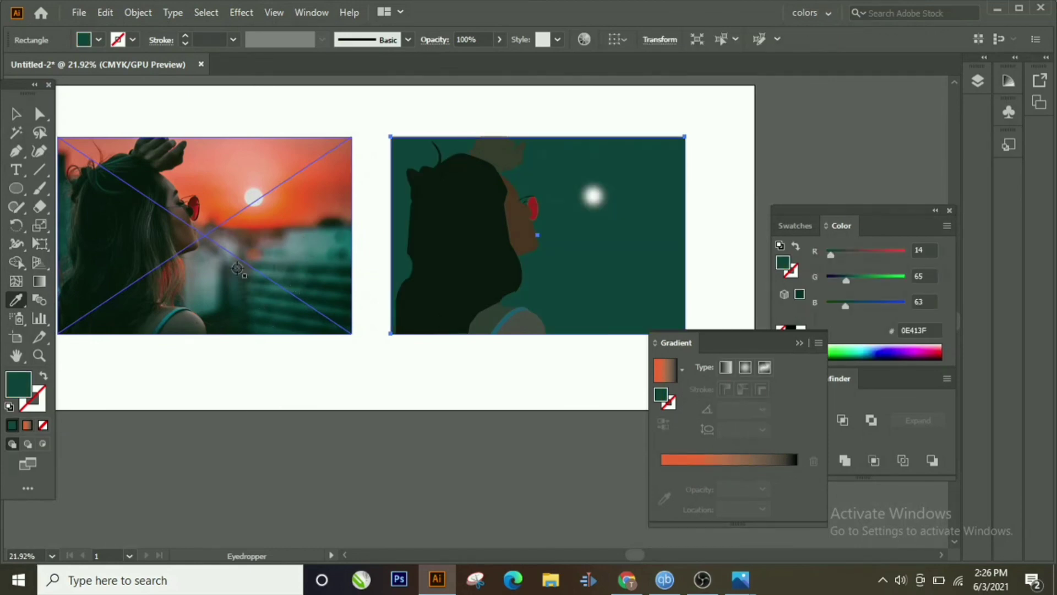
{"action": "key", "text": "v"}
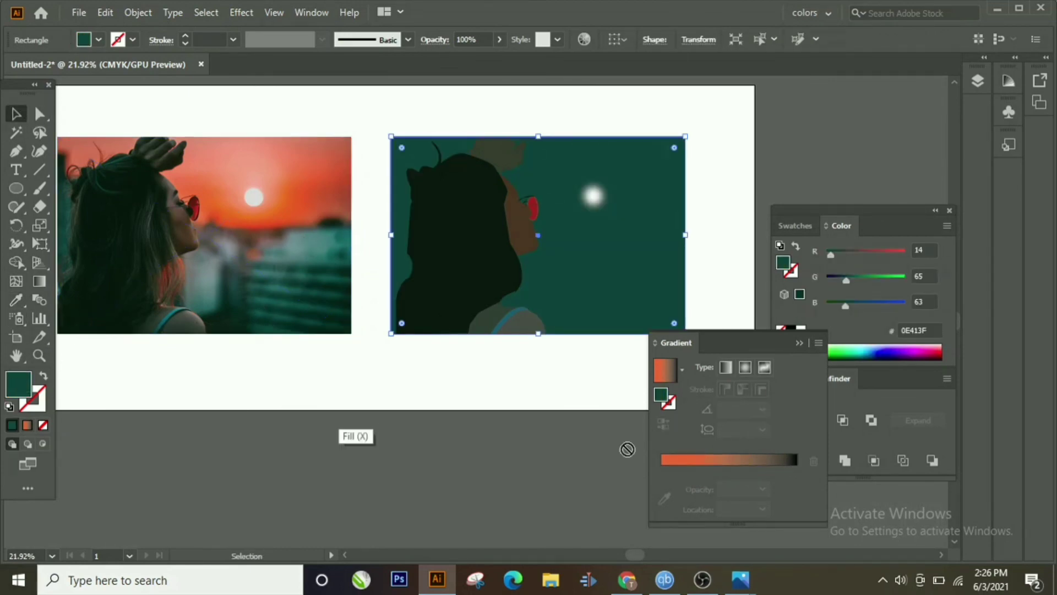
{"action": "left_click", "coordinate": [708, 452]}
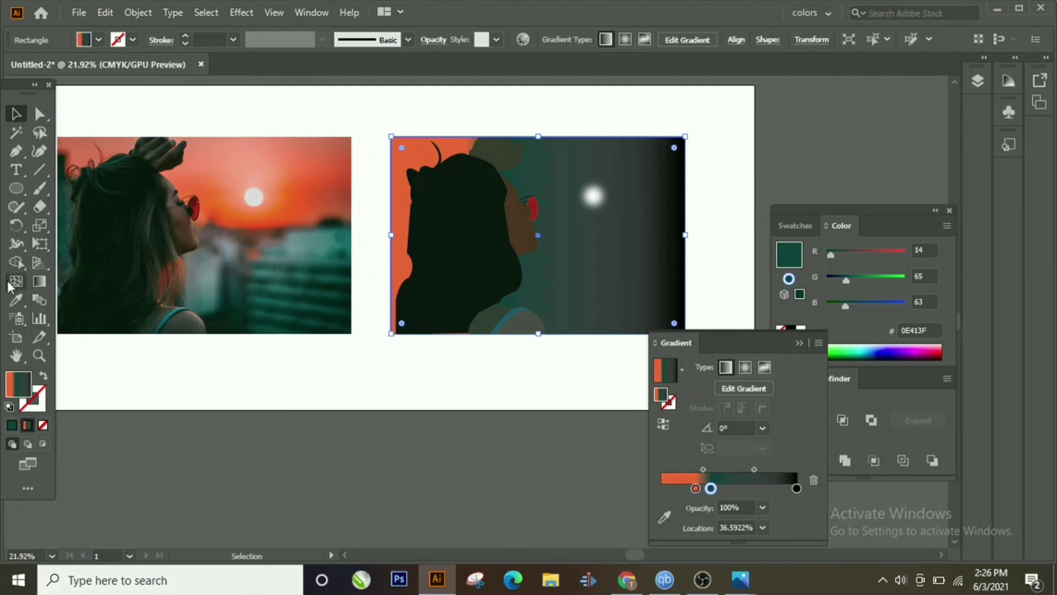
{"action": "left_click", "coordinate": [39, 281]}
{"action": "mouse_move", "coordinate": [517, 136]}
{"action": "left_mouse_down"}
{"action": "mouse_move", "coordinate": [517, 323]}
{"action": "mouse_move", "coordinate": [534, 329]}
{"action": "mouse_move", "coordinate": [513, 366]}
{"action": "mouse_move", "coordinate": [544, 352]}
{"action": "left_mouse_up"}
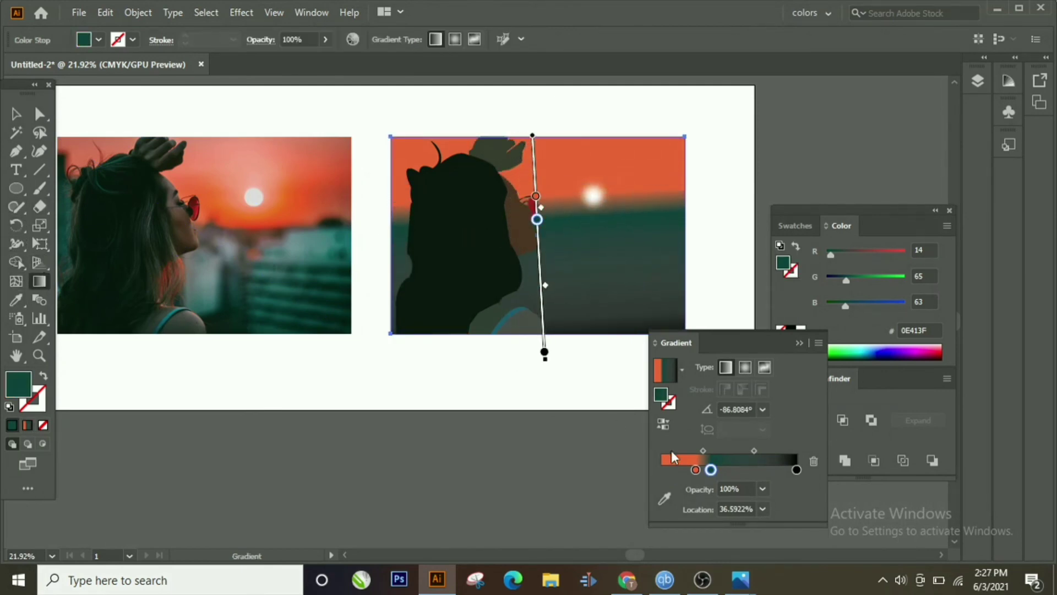
Step: Shift the rectangle's gradient slightly downward with the teal stop at about 64%, and remove the black stop
{"action": "left_click_drag", "start_coordinate": [710, 469], "coordinate": [747, 469]}
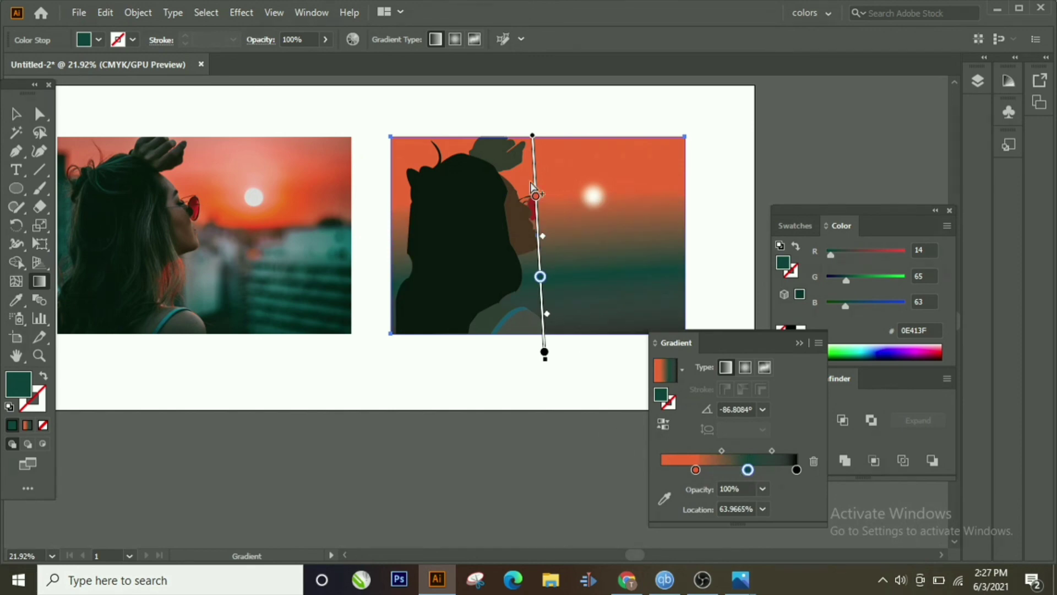
{"action": "mouse_move", "coordinate": [540, 145]}
{"action": "left_mouse_down"}
{"action": "mouse_move", "coordinate": [513, 173]}
{"action": "mouse_move", "coordinate": [537, 129]}
{"action": "mouse_move", "coordinate": [531, 110]}
{"action": "mouse_move", "coordinate": [534, 168]}
{"action": "left_mouse_up"}
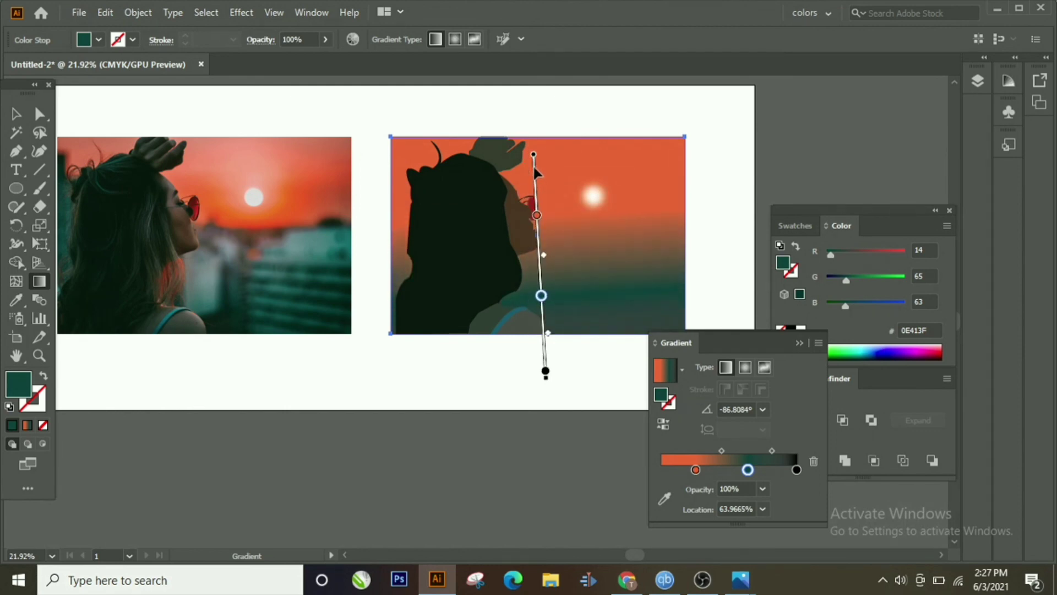
{"action": "left_click", "coordinate": [810, 462]}
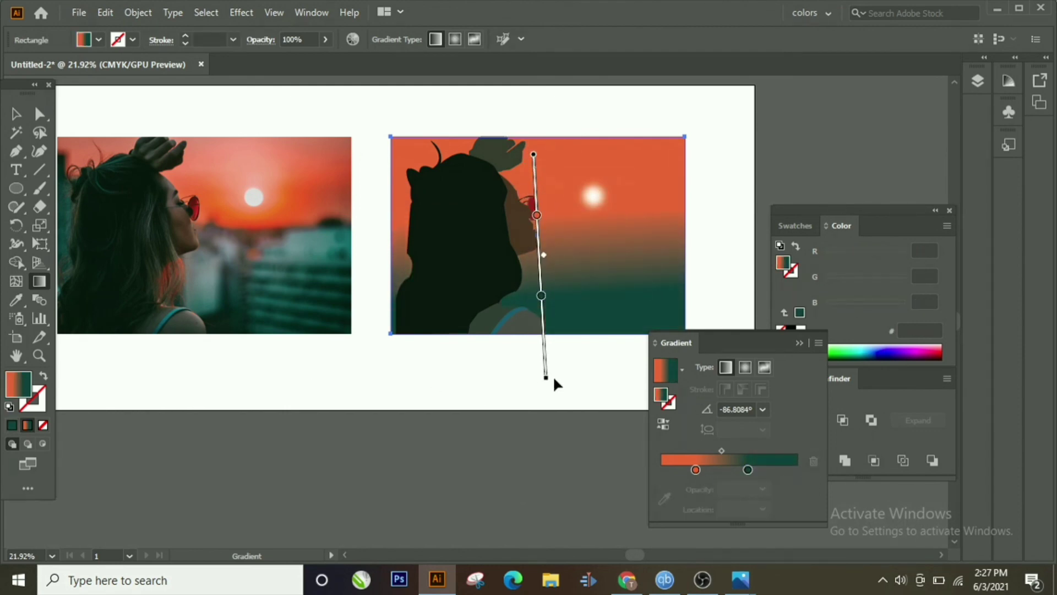
Step: Extend the background rectangle's gradient slightly further downward and deselect the rectangle
{"action": "left_click_drag", "start_coordinate": [545, 379], "coordinate": [546, 383]}
{"action": "key", "text": "v"}
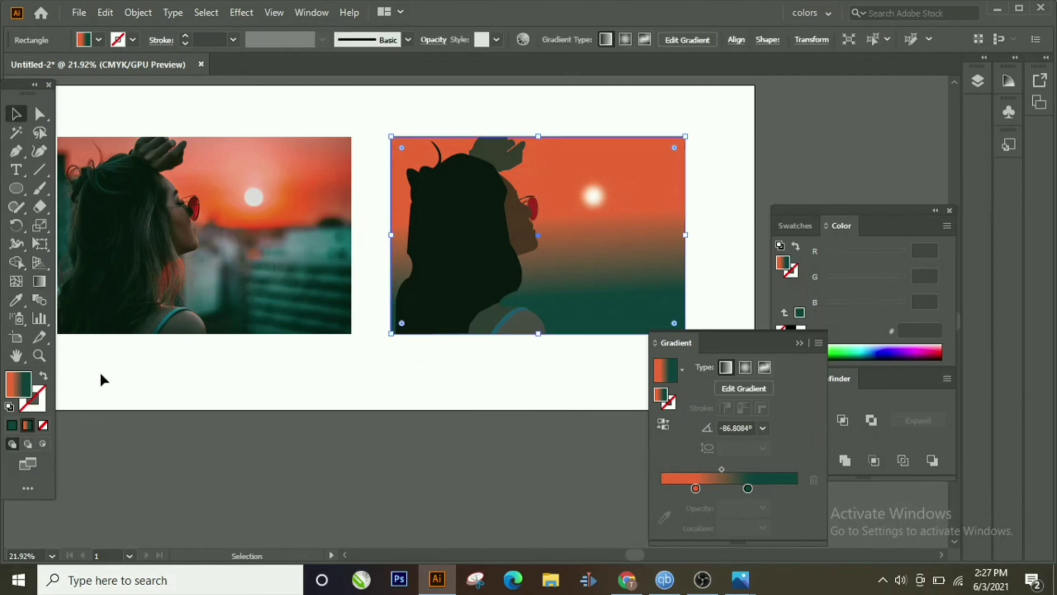
{"action": "left_click", "coordinate": [154, 446]}
Step: Recolour the hair shape with the dark grey-green 262F2D sampled from the woman's hair in the photo
{"action": "left_click_drag", "start_coordinate": [206, 420], "coordinate": [282, 433]}
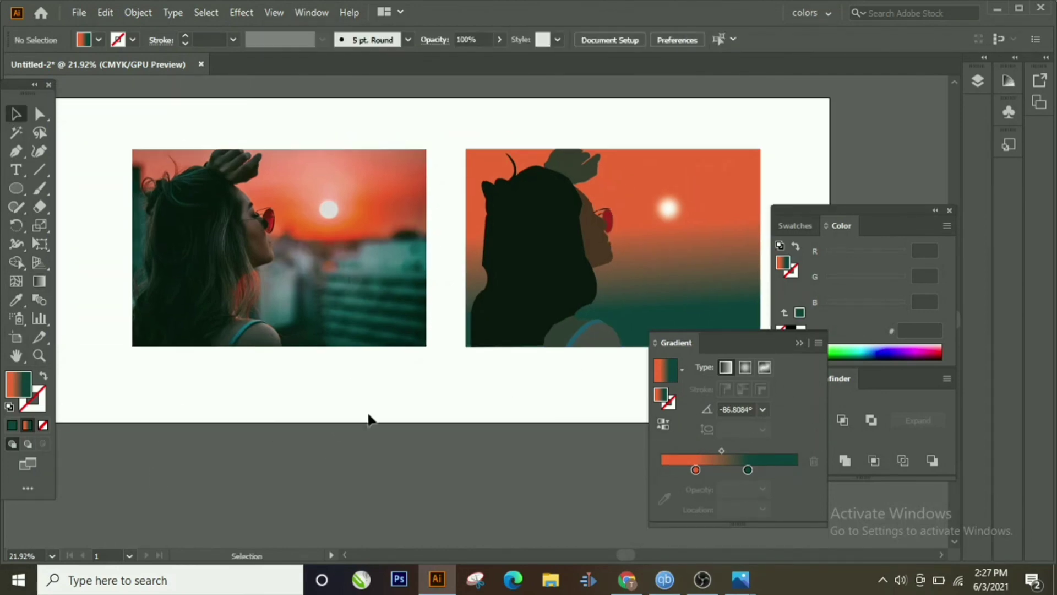
{"action": "left_click", "coordinate": [515, 303]}
{"action": "left_click", "coordinate": [17, 303]}
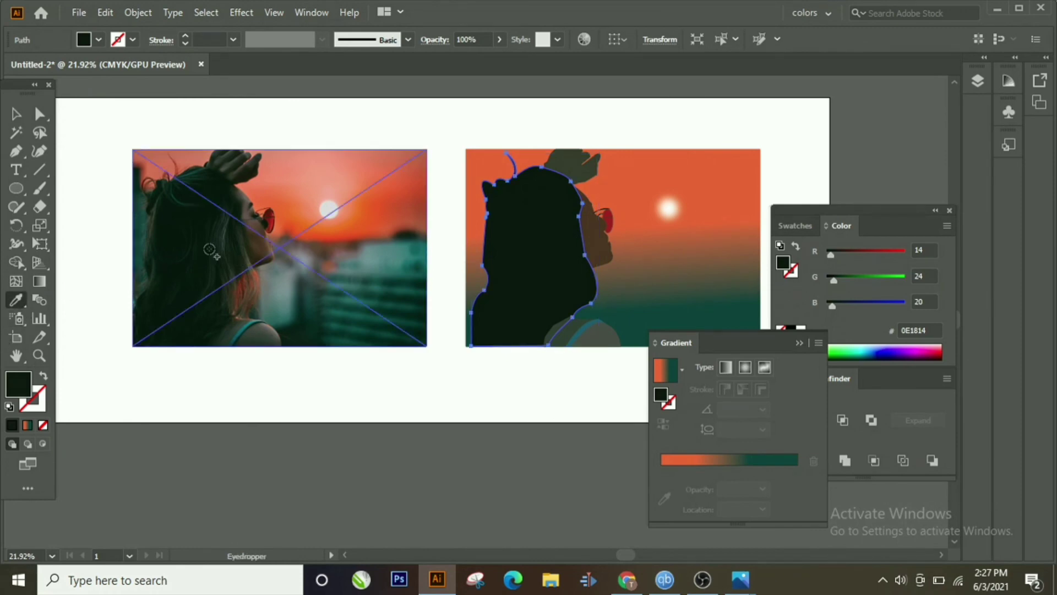
{"action": "left_click", "coordinate": [209, 250]}
{"action": "key", "text": "v"}
{"action": "left_click", "coordinate": [131, 152]}
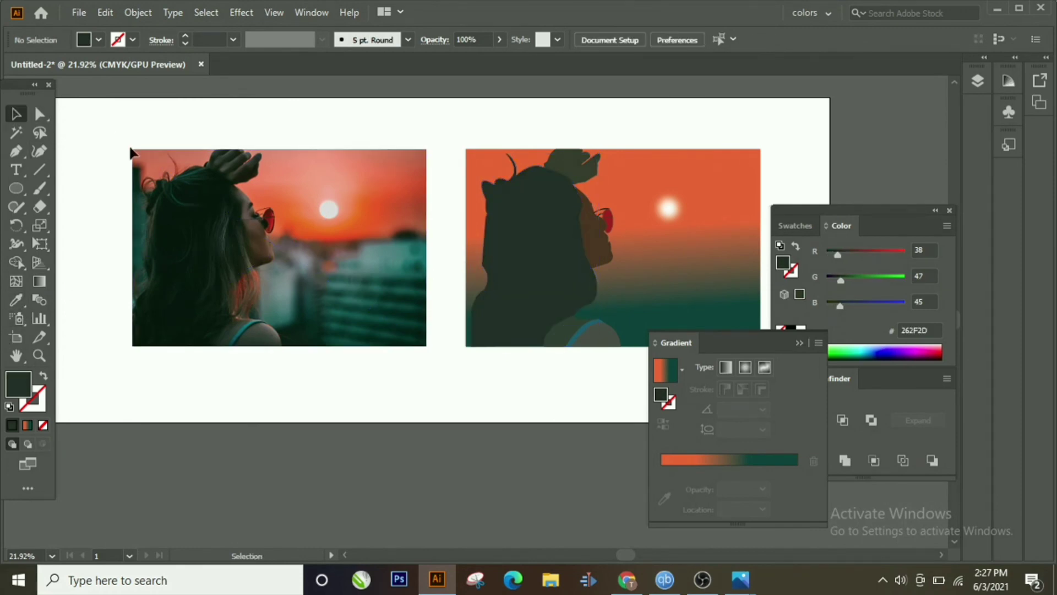
Step: Close the gradient and colour settings and centre the artboard with both pictures in view
{"action": "left_click", "coordinate": [798, 342]}
{"action": "left_click", "coordinate": [949, 211]}
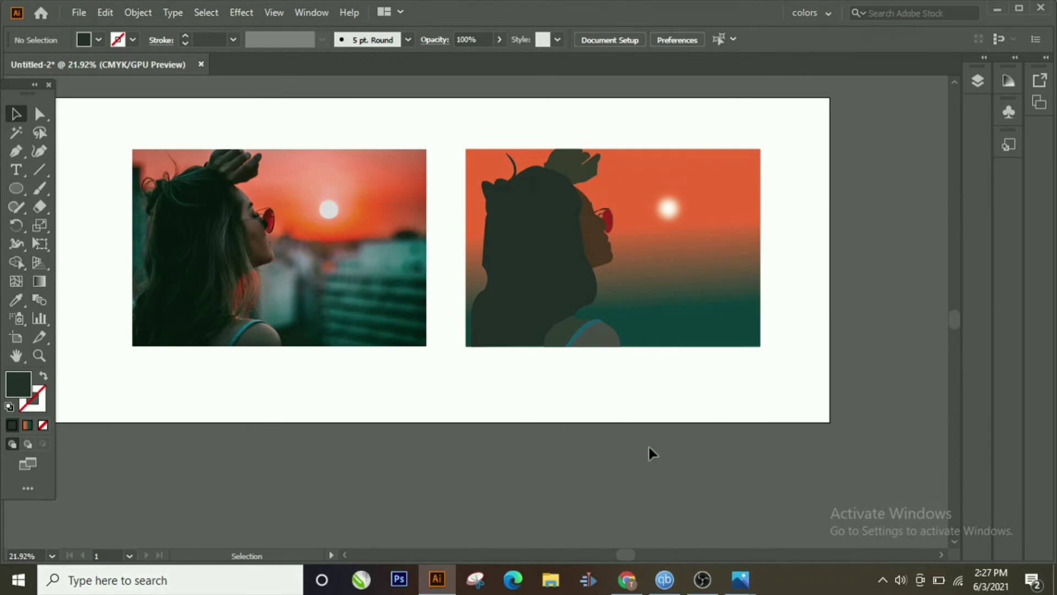
{"action": "left_click_drag", "start_coordinate": [378, 354], "coordinate": [454, 392]}
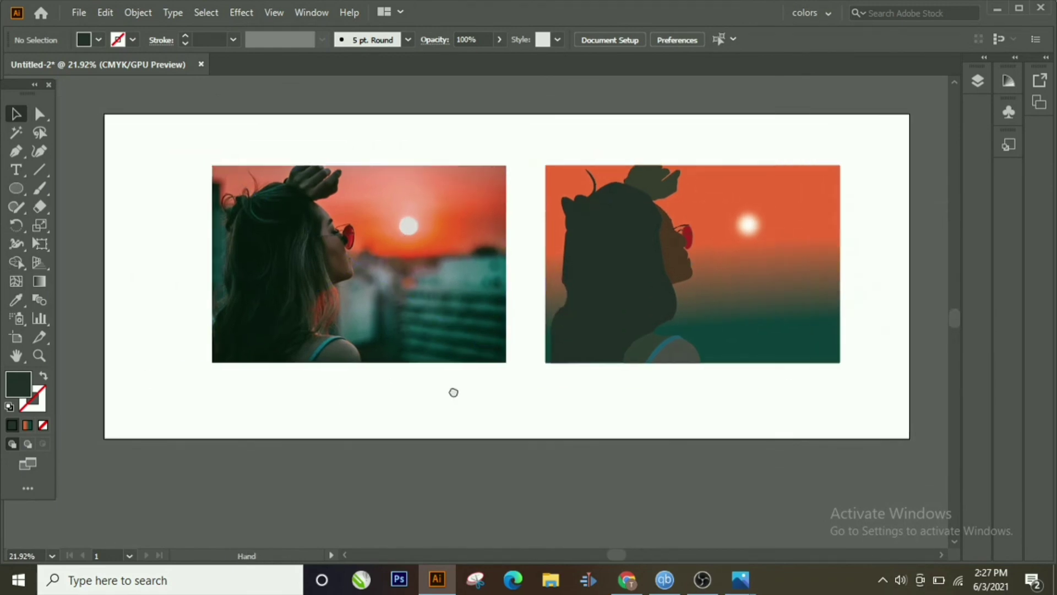
Step: Move the photo slightly upward, and group all the shapes of the vector illustration
{"action": "mouse_move", "coordinate": [437, 337]}
{"action": "left_mouse_down"}
{"action": "mouse_move", "coordinate": [464, 342]}
{"action": "mouse_move", "coordinate": [438, 330]}
{"action": "left_mouse_up"}
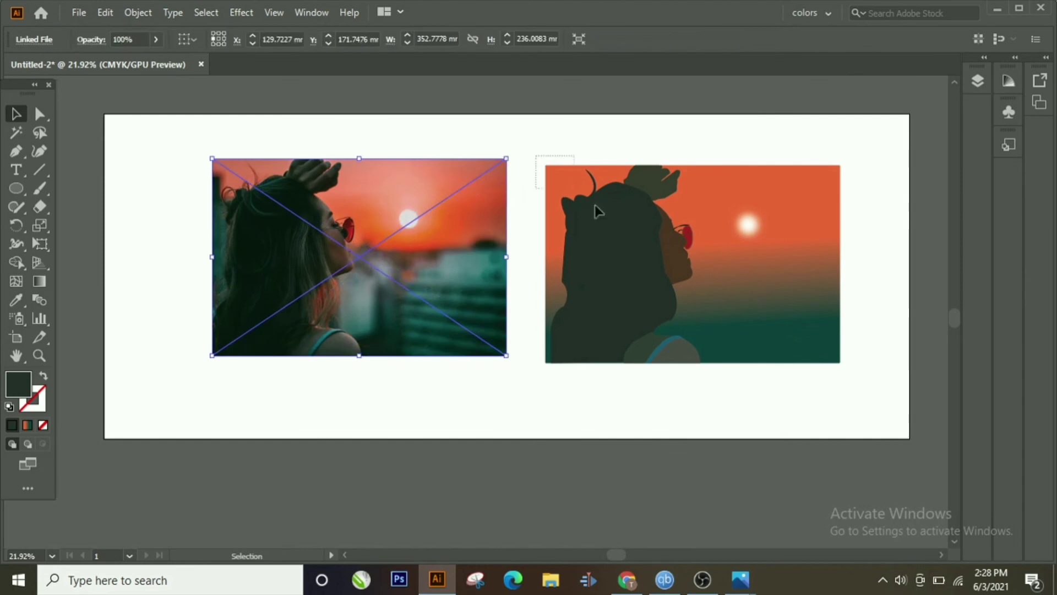
{"action": "left_click_drag", "start_coordinate": [594, 205], "coordinate": [824, 378]}
{"action": "right_click", "coordinate": [823, 378]}
{"action": "left_click", "coordinate": [875, 142]}
{"action": "left_click", "coordinate": [523, 337]}
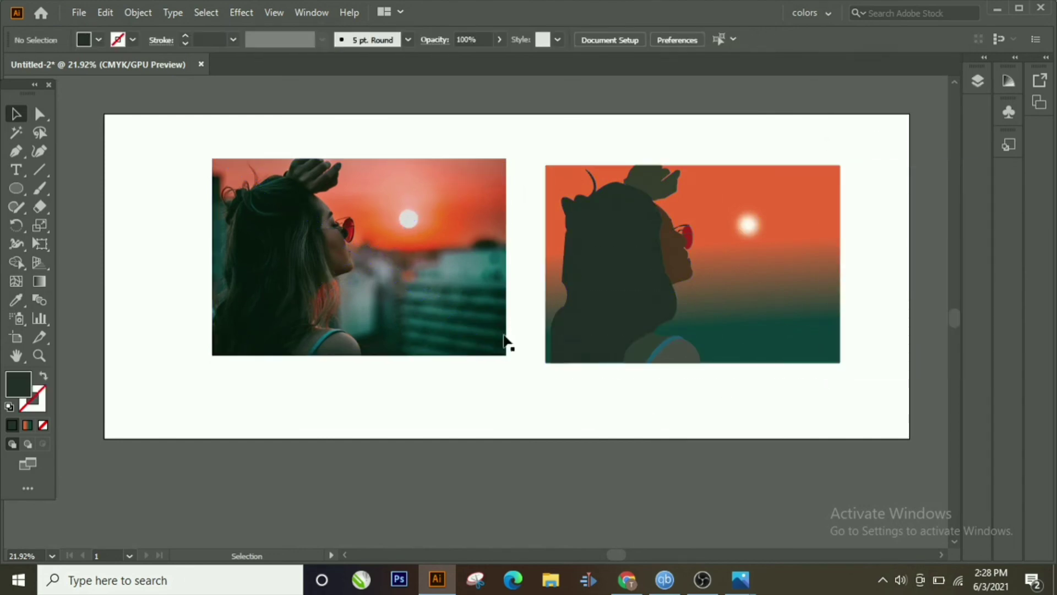
Step: Move the photo slightly left and down, shift the vector illustration left toward it, and deselect everything
{"action": "left_click_drag", "start_coordinate": [474, 310], "coordinate": [450, 323]}
{"action": "left_click_drag", "start_coordinate": [590, 301], "coordinate": [524, 310]}
{"action": "key", "text": "ctrl+shift+a"}
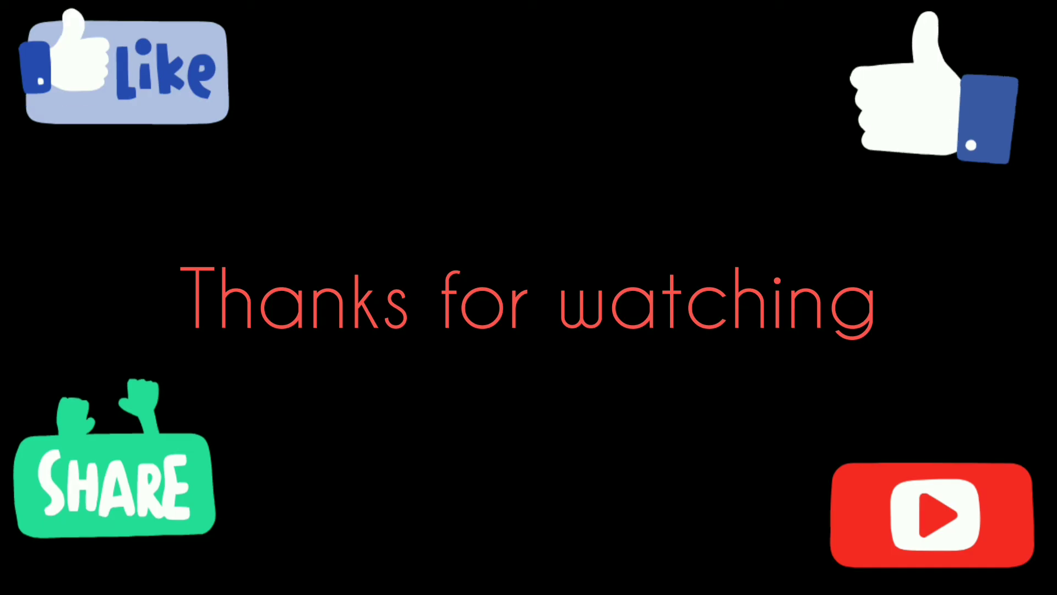